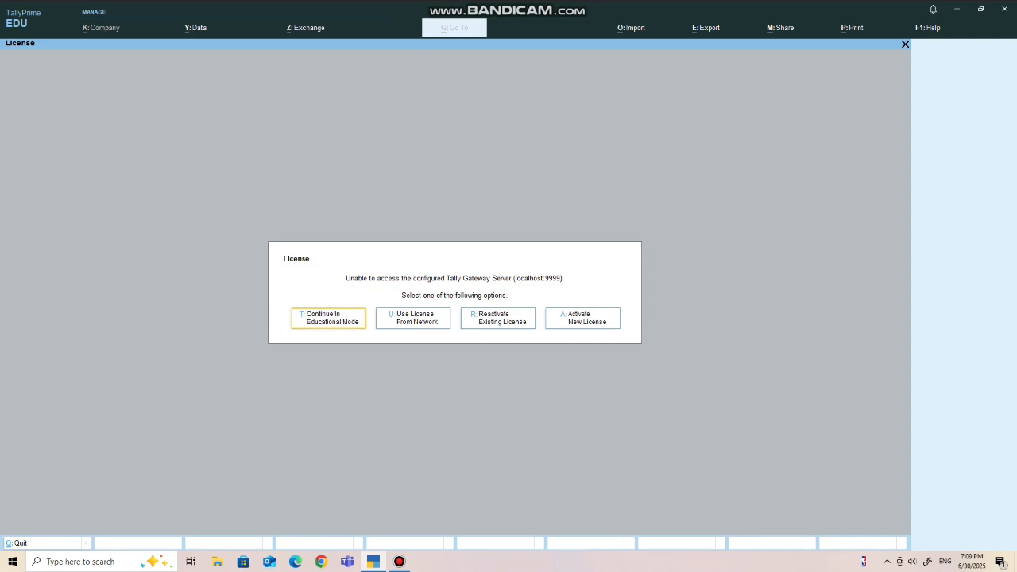
- Continue in educational mode and begin creating a new company
{"action": "key", "text": "Return"}
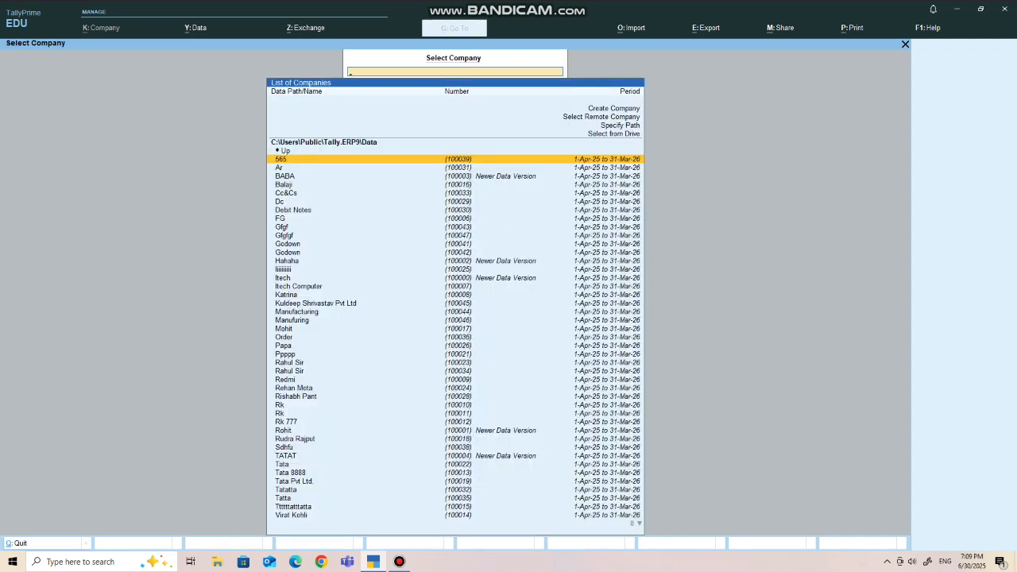
{"action": "key", "text": "Up"}
{"action": "key", "text": "Up"}
{"action": "key", "text": "Up"}
{"action": "key", "text": "Up"}
{"action": "key", "text": "Up"}
{"action": "key", "text": "Up"}
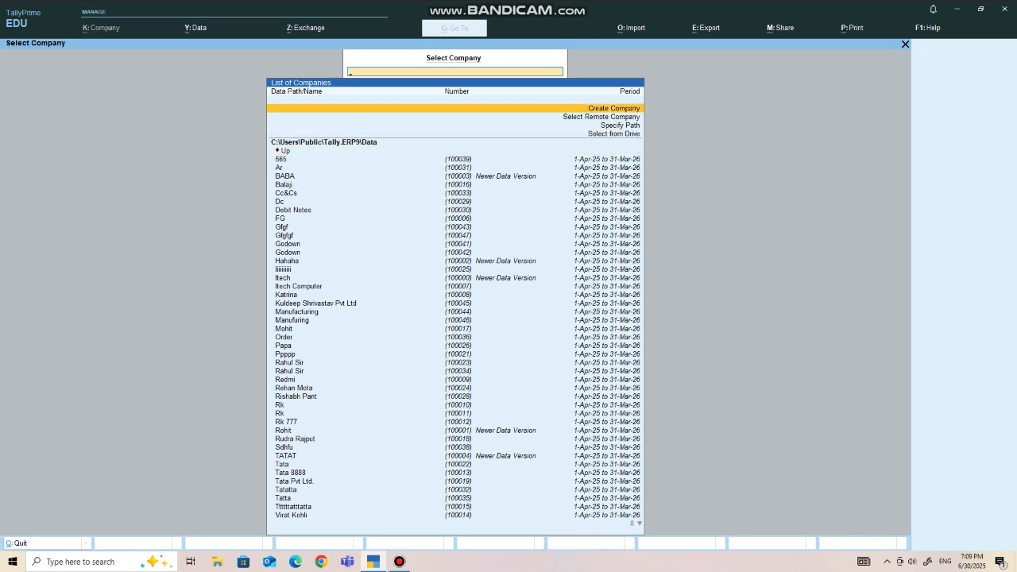
{"action": "key", "text": "Return"}
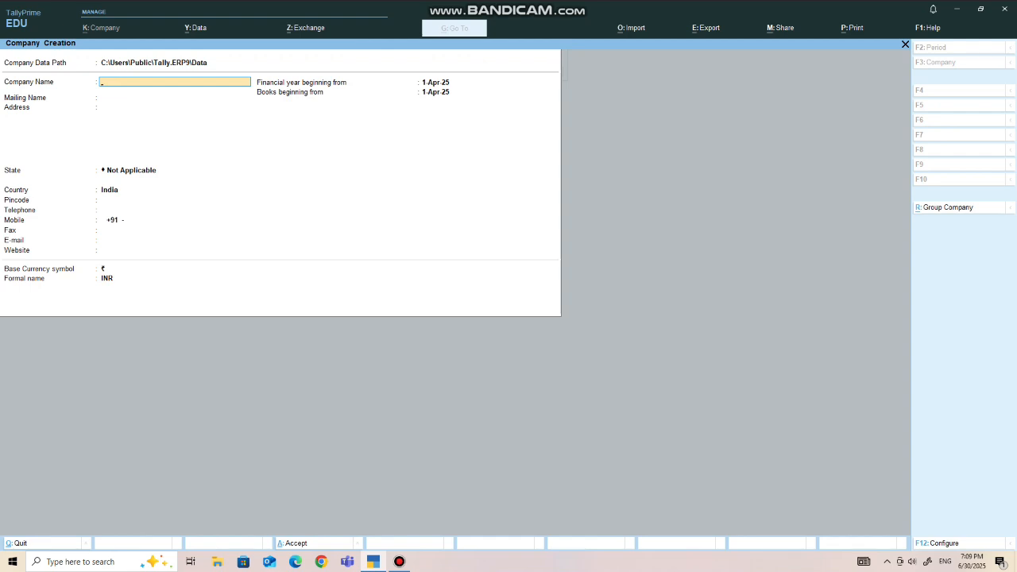
- Create the company Itech with Uttar Pradesh as its state and accept the default company features
{"action": "type", "text": "Itech"}
{"action": "key", "text": "Return"}
{"action": "key", "text": "Return"}
{"action": "key", "text": "Return"}
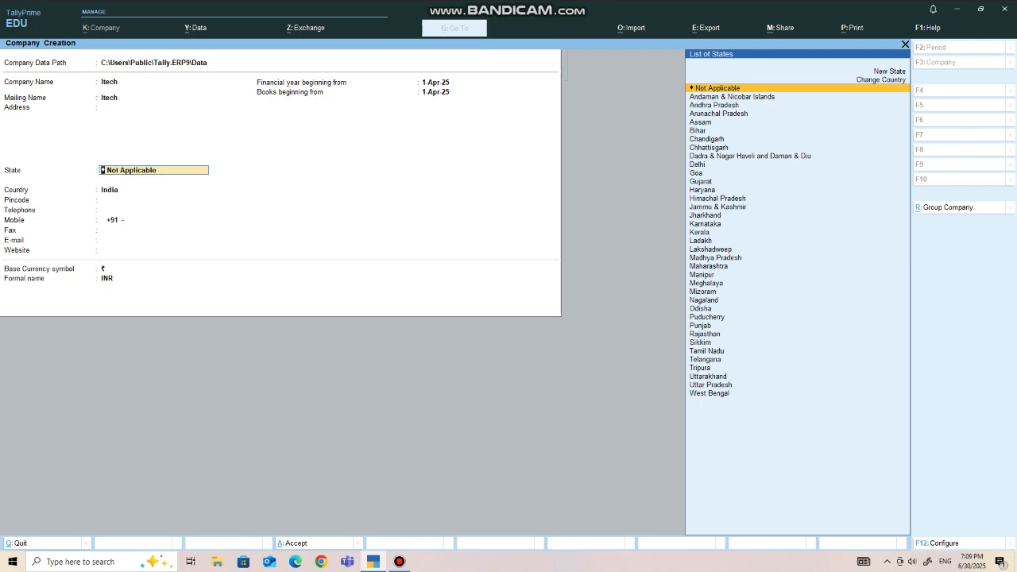
{"action": "type", "text": "U"}
{"action": "key", "text": "Down"}
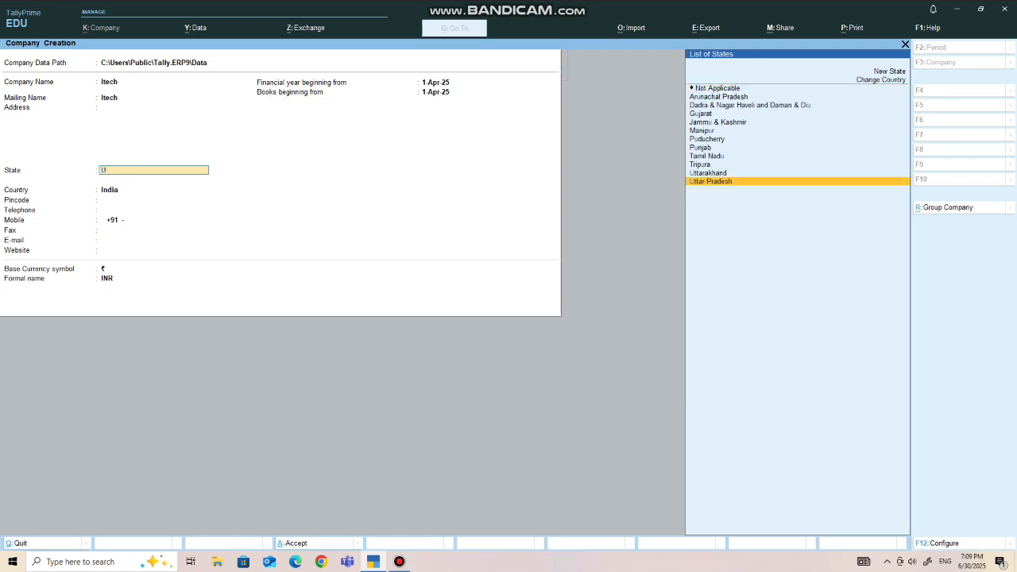
{"action": "key", "text": "Return"}
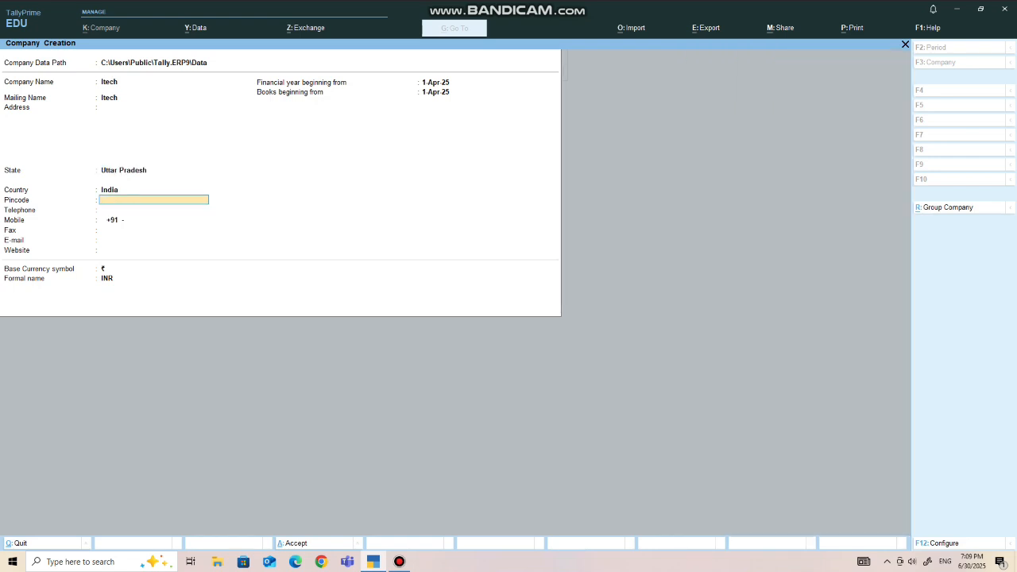
{"action": "key", "text": "ctrl"}
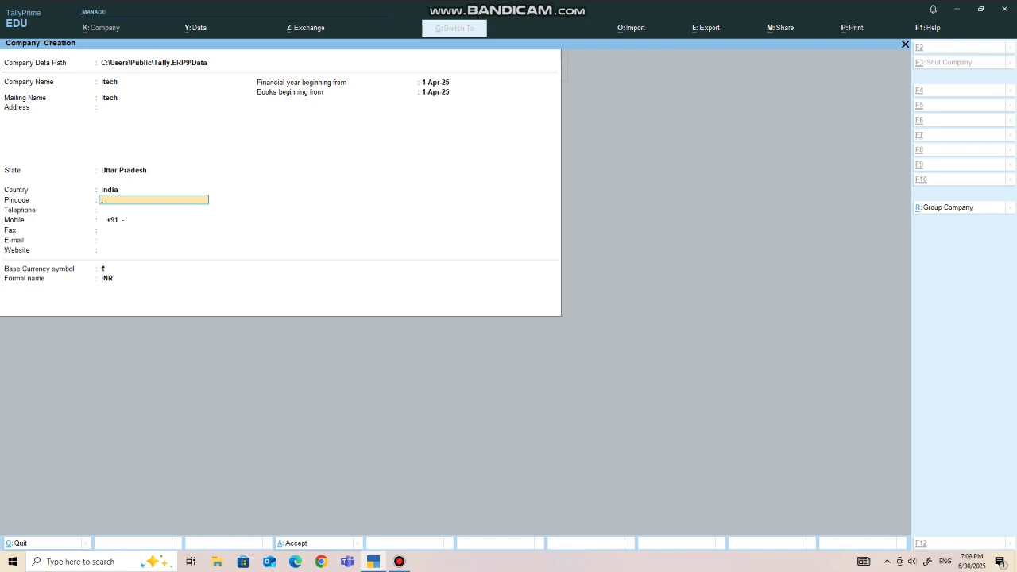
{"action": "key", "text": "ctrl+a"}
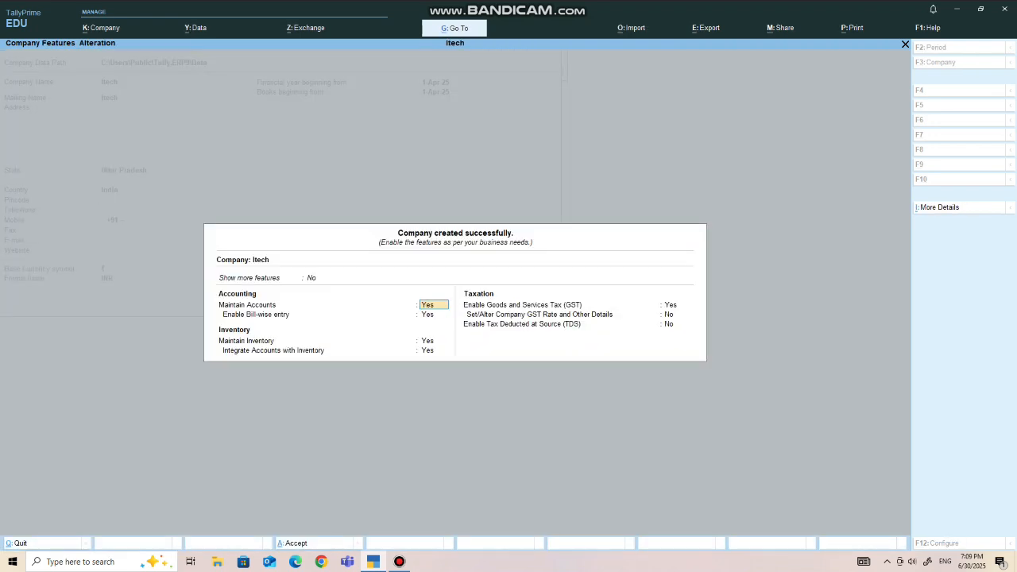
{"action": "key", "text": "ctrl"}
{"action": "key", "text": "ctrl+a"}
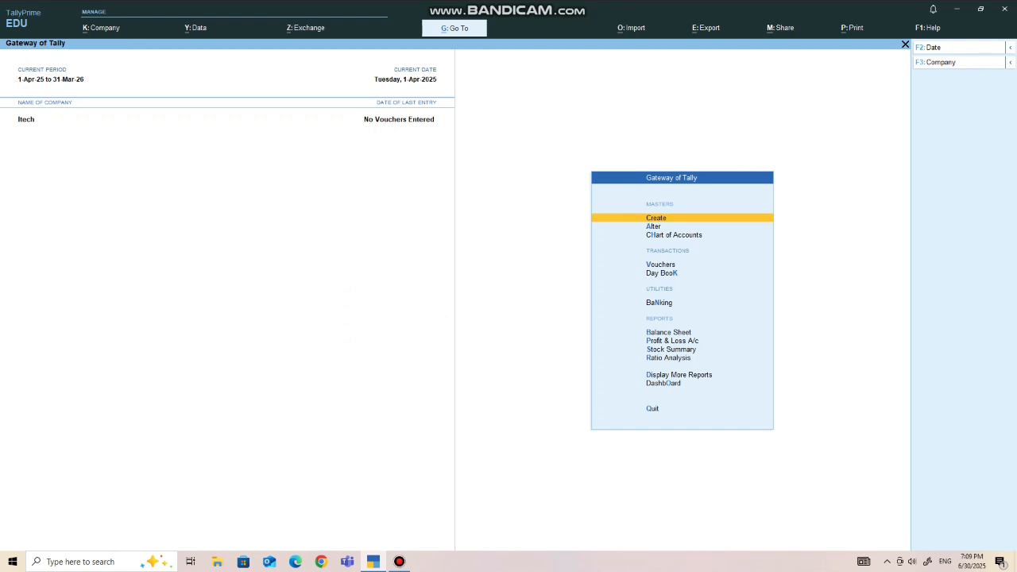
{"action": "key", "text": "Down"}
{"action": "key", "text": "Down"}
{"action": "key", "text": "Up"}
{"action": "key", "text": "Up"}
{"action": "key", "text": "Down"}
{"action": "key", "text": "Up"}
- Create a ledger named Sales under the Sales Accounts group, keeping the other ledger settings at their defaults
{"action": "key", "text": "Return"}
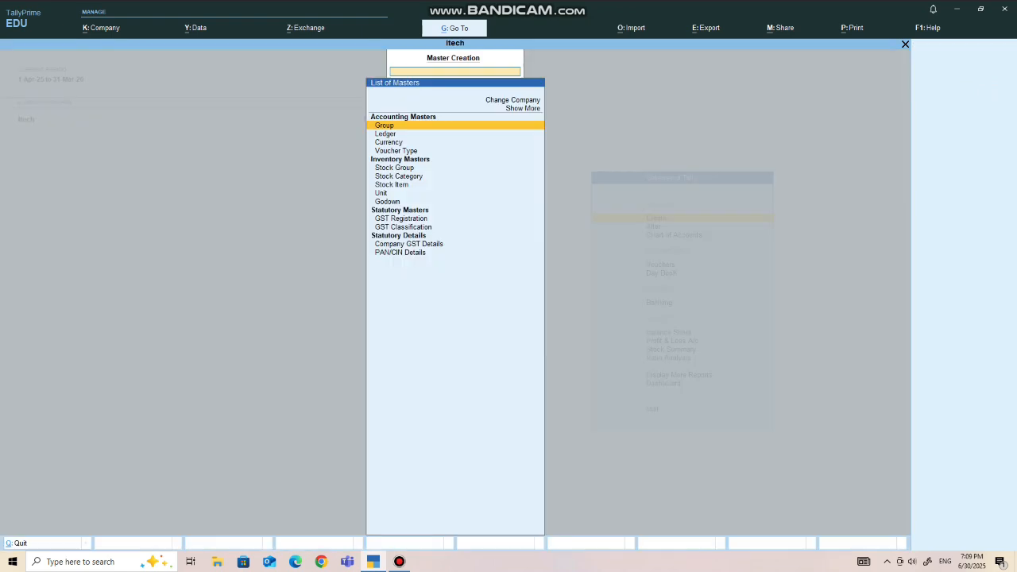
{"action": "key", "text": "Down"}
{"action": "key", "text": "Up"}
{"action": "key", "text": "Down"}
{"action": "key", "text": "Down"}
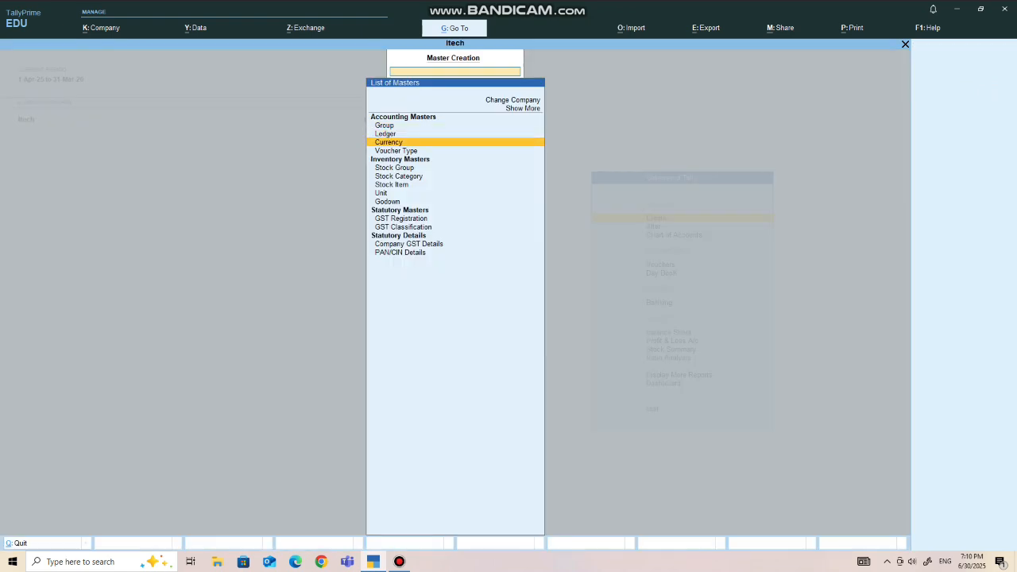
{"action": "key", "text": "Up"}
{"action": "key", "text": "Return"}
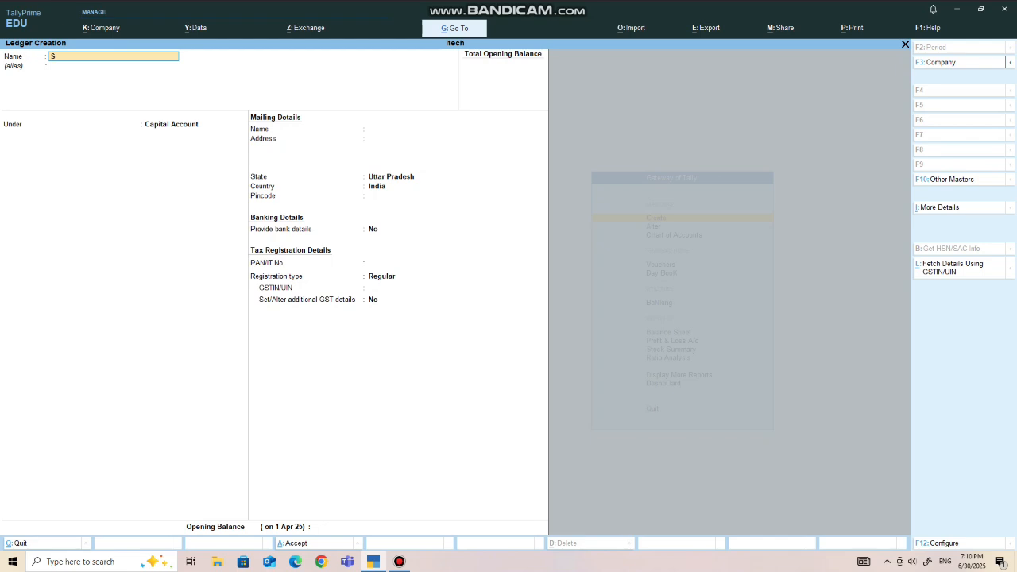
{"action": "key", "text": "Return"}
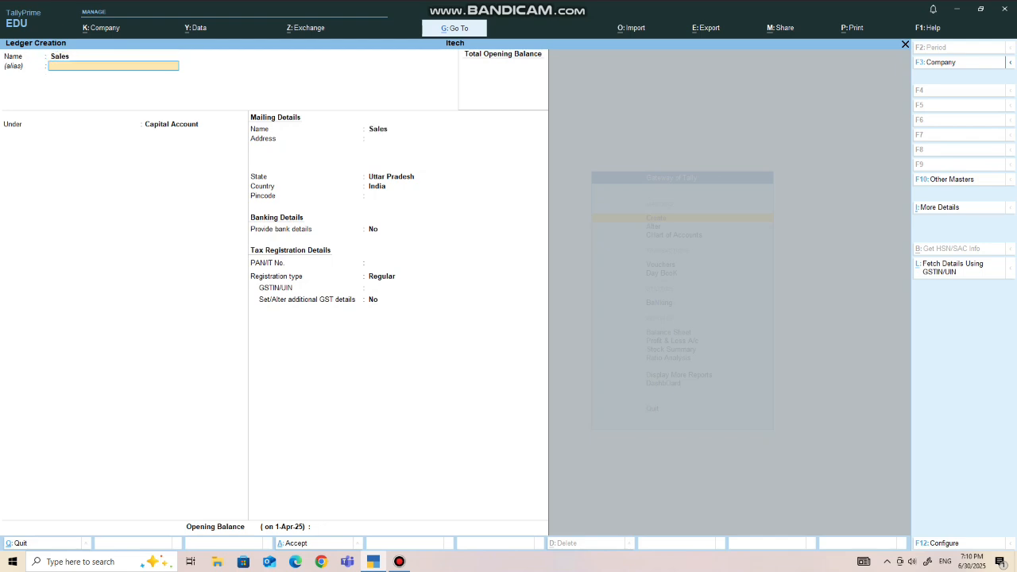
{"action": "type", "text": "Sa"}
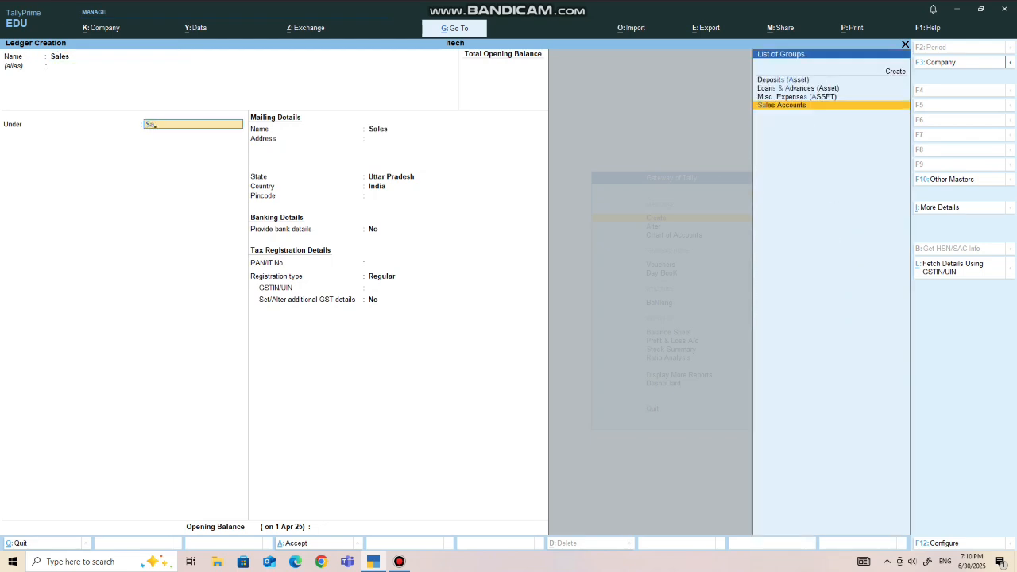
{"action": "key", "text": "Return"}
{"action": "key", "text": "ctrl"}
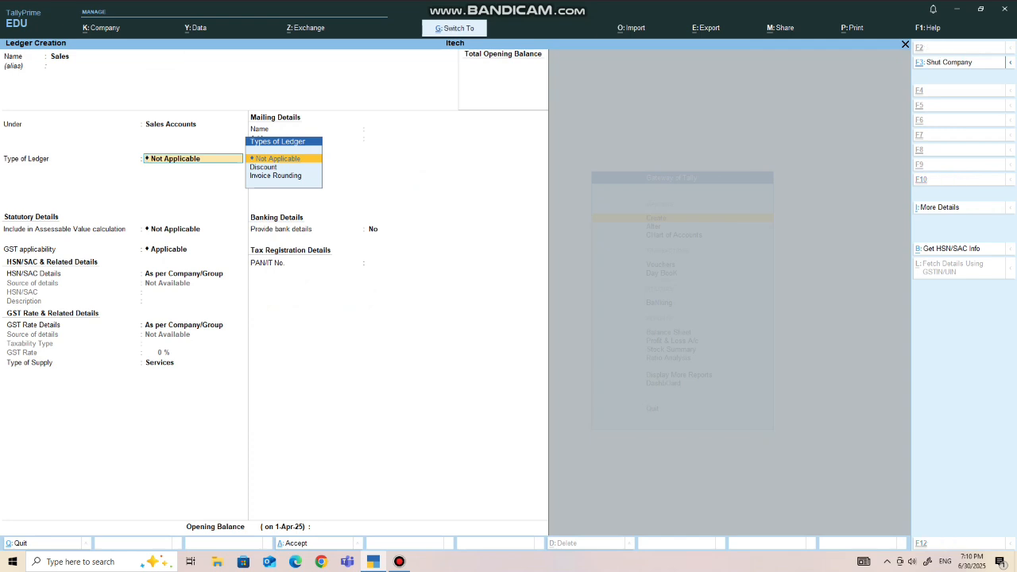
{"action": "key", "text": "ctrl+a"}
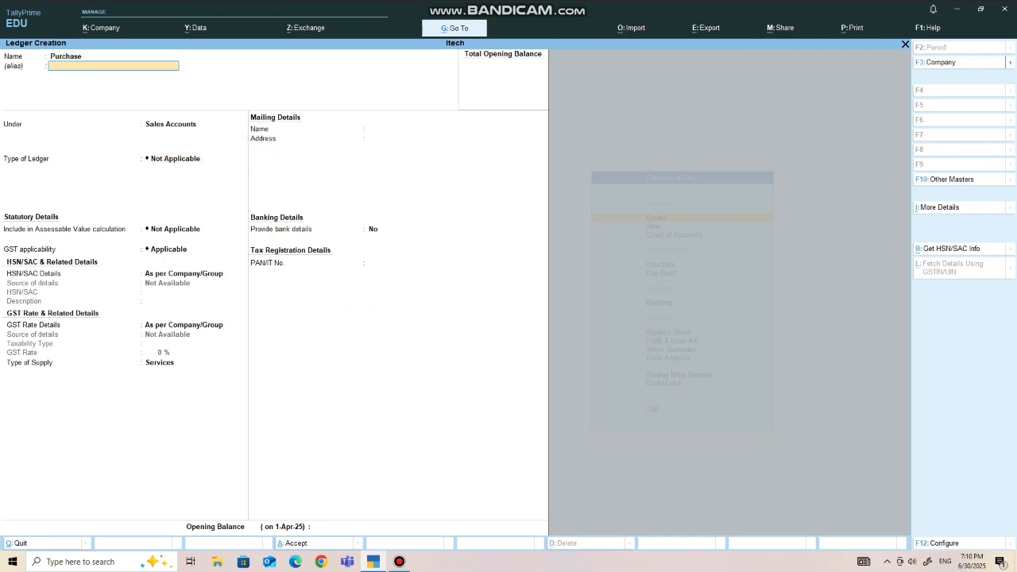
- Create a ledger named Purchase under the Purchase Accounts group, keeping the other ledger settings at their defaults
{"action": "key", "text": "Return"}
{"action": "type", "text": "P"}
{"action": "key", "text": "Return"}
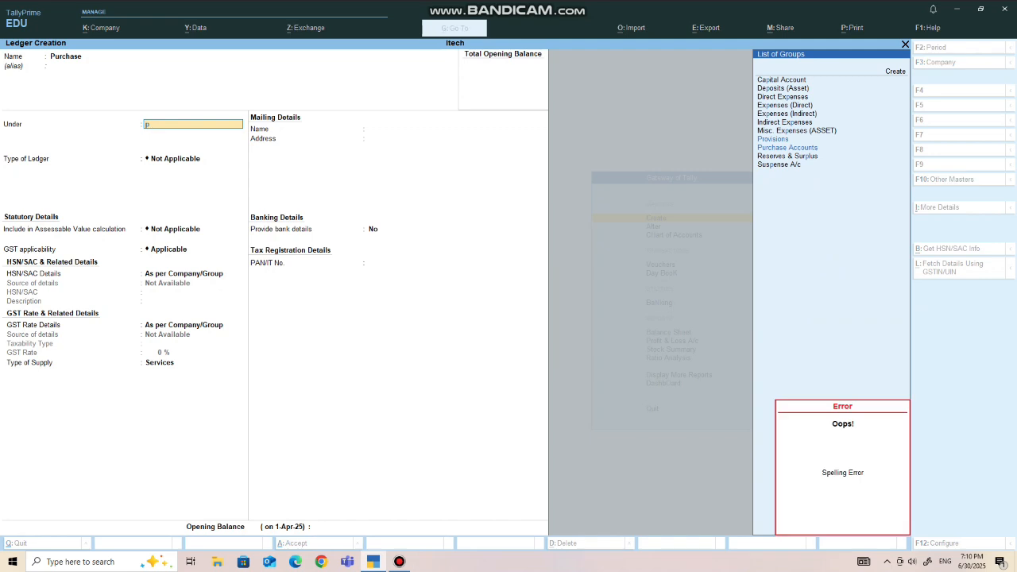
{"action": "type", "text": "u"}
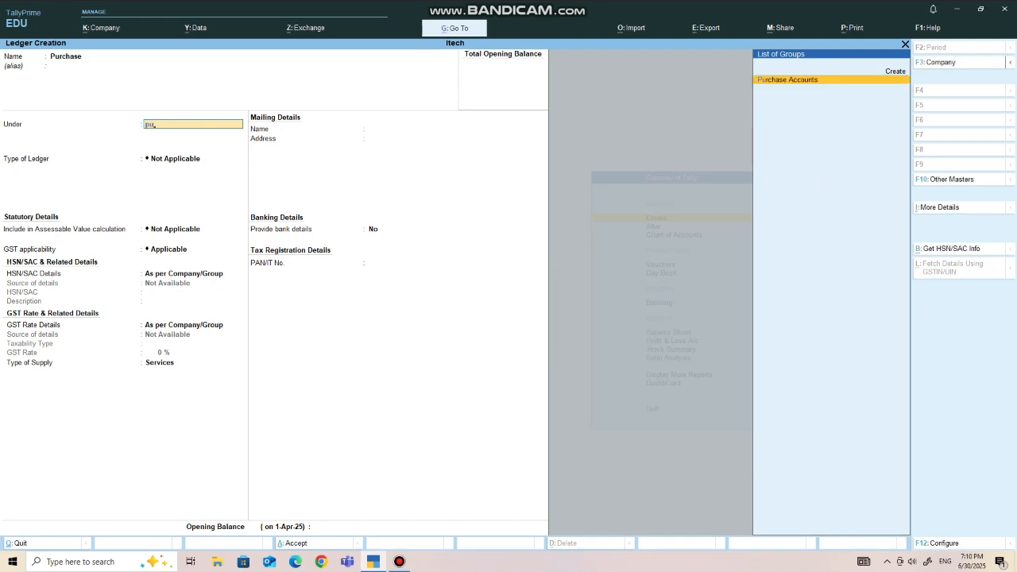
{"action": "key", "text": "Return"}
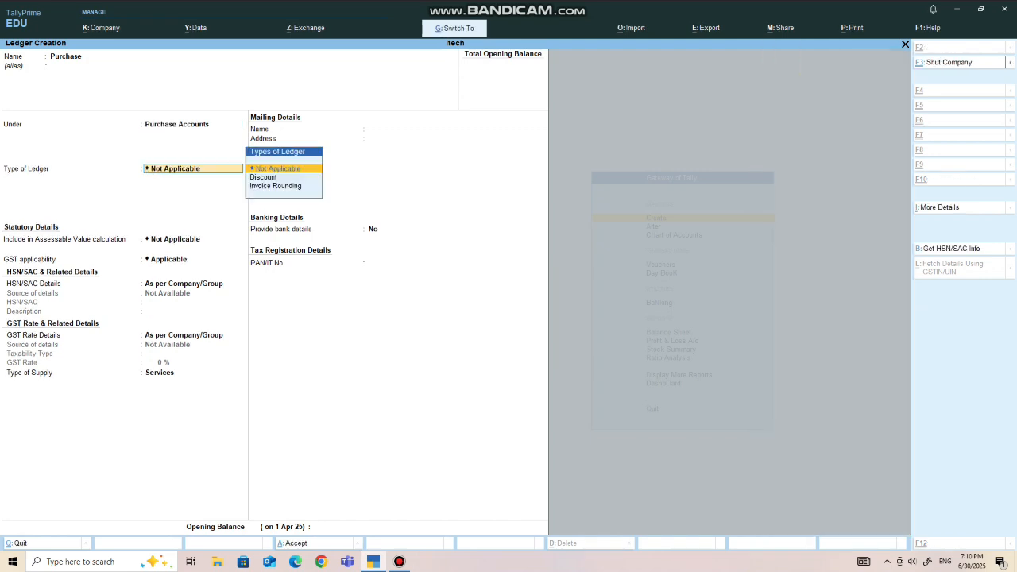
{"action": "key", "text": "ctrl+a"}
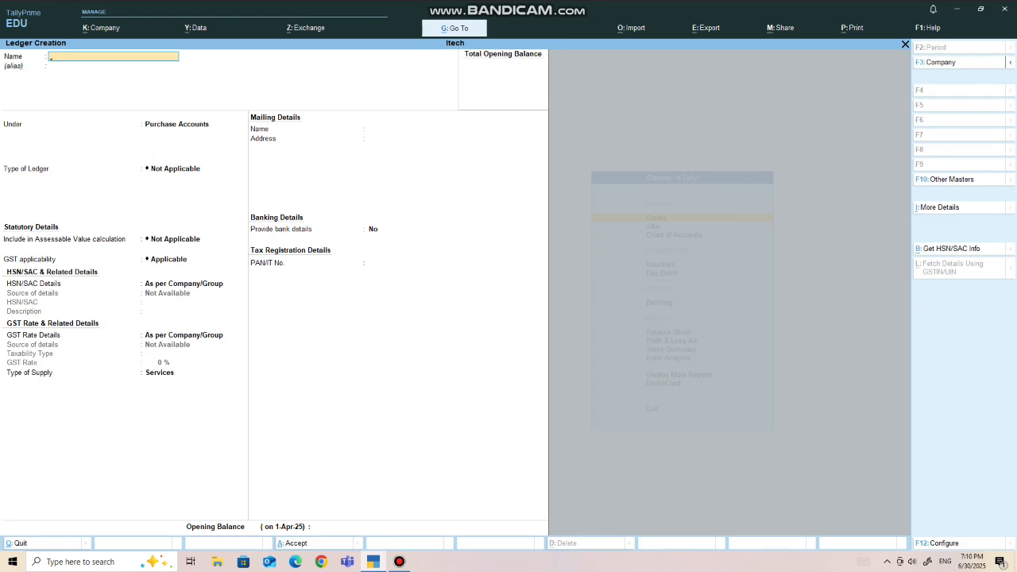
- Create a party ledger with the supplier's name under Sundry Creditors, keeping the default bill-by-bill settings
{"action": "type", "text": "Rahul"}
{"action": "key", "text": "Return"}
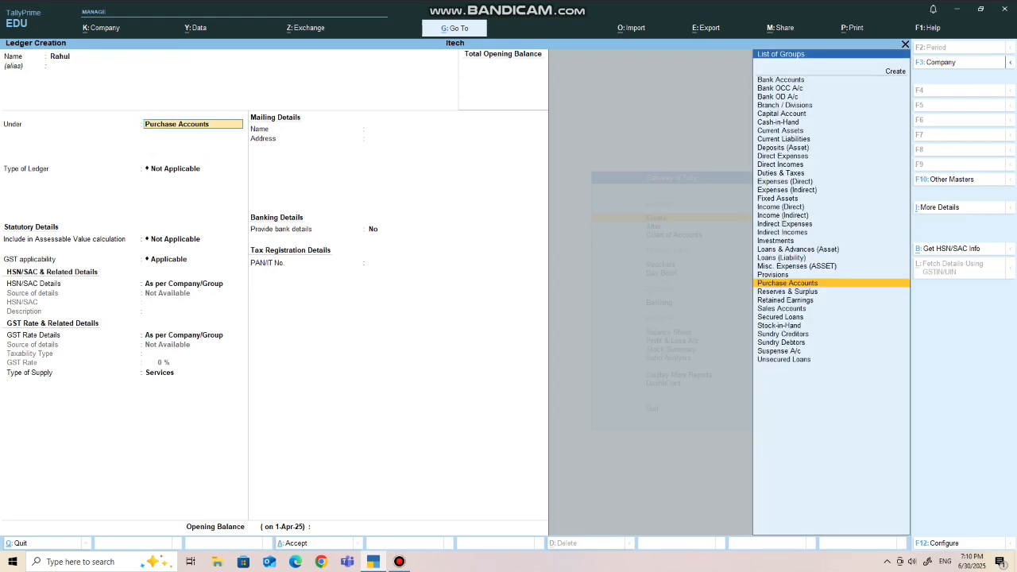
{"action": "type", "text": "Sund"}
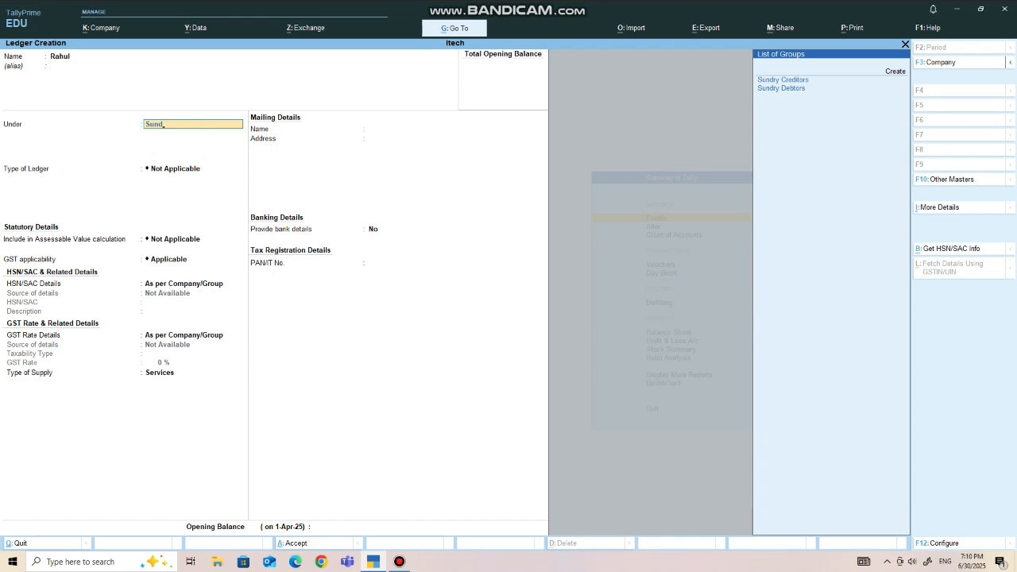
{"action": "key", "text": "Return"}
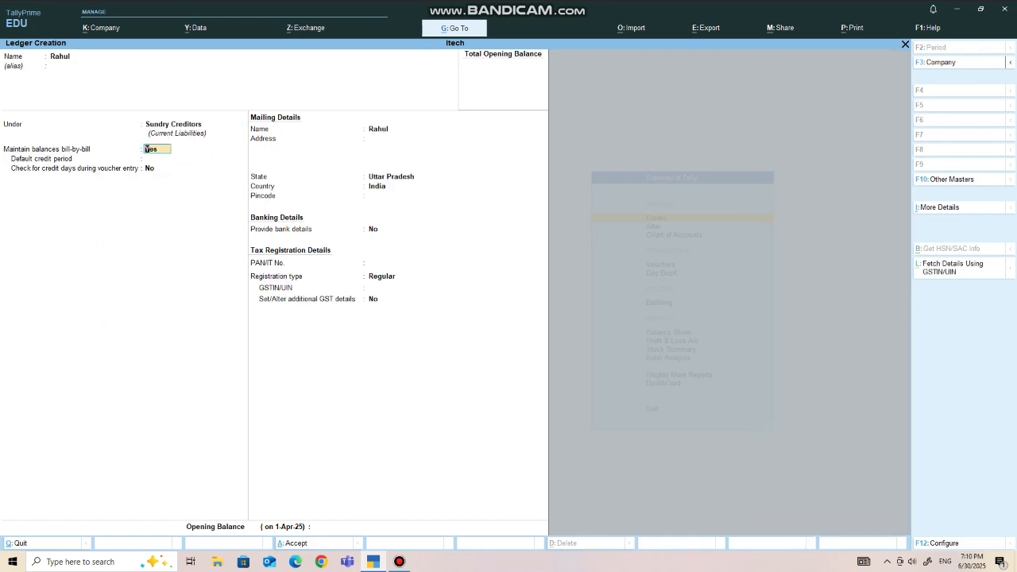
{"action": "key", "text": "ctrl"}
{"action": "key", "text": "ctrl+a"}
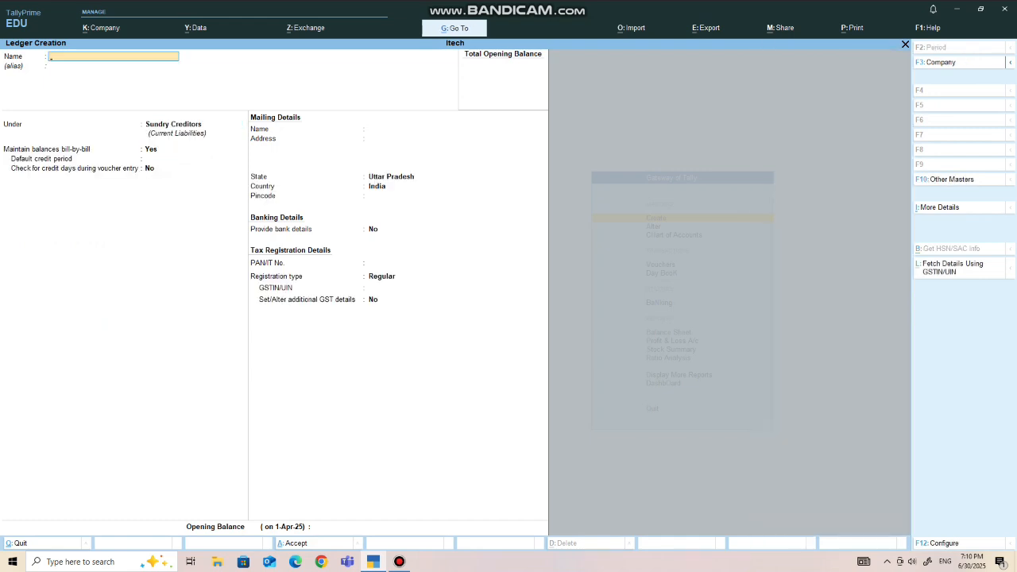
- Create a party ledger with the customer's name under Sundry Debtors and leave ledger creation
{"action": "type", "text": "Rohit"}
{"action": "key", "text": "Return"}
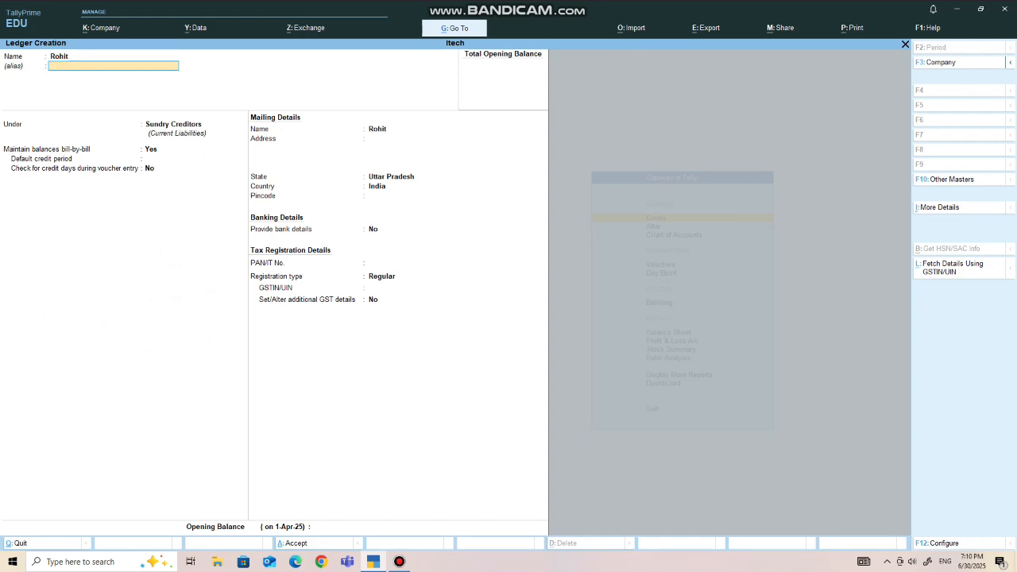
{"action": "key", "text": "Down"}
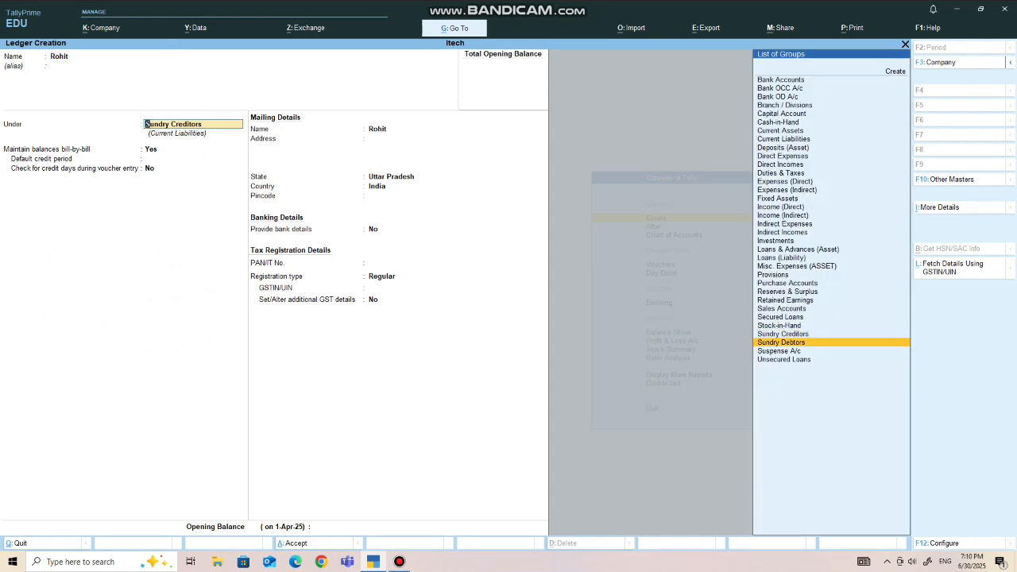
{"action": "key", "text": "Return"}
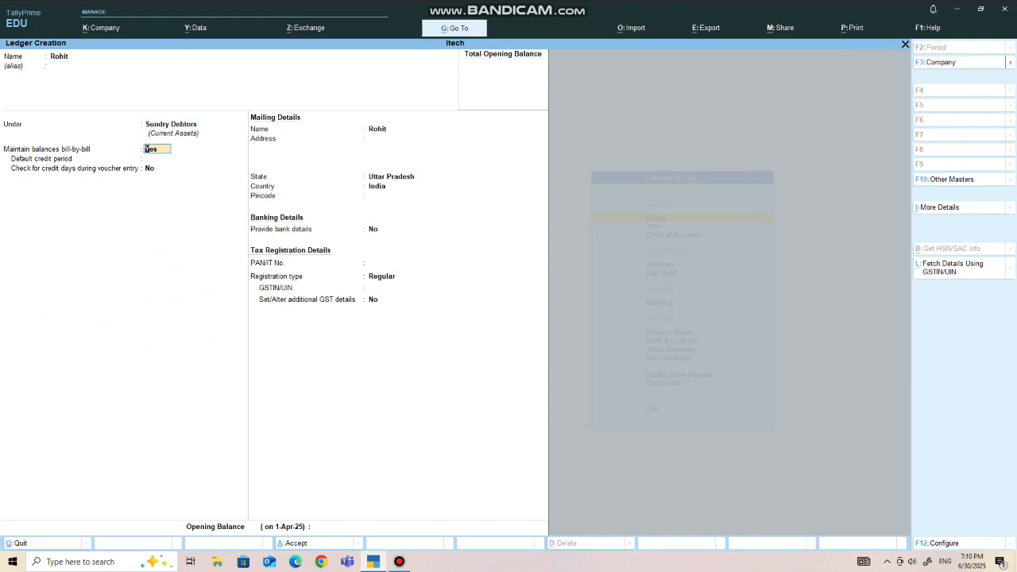
{"action": "key", "text": "ctrl"}
{"action": "key", "text": "ctrl+a"}
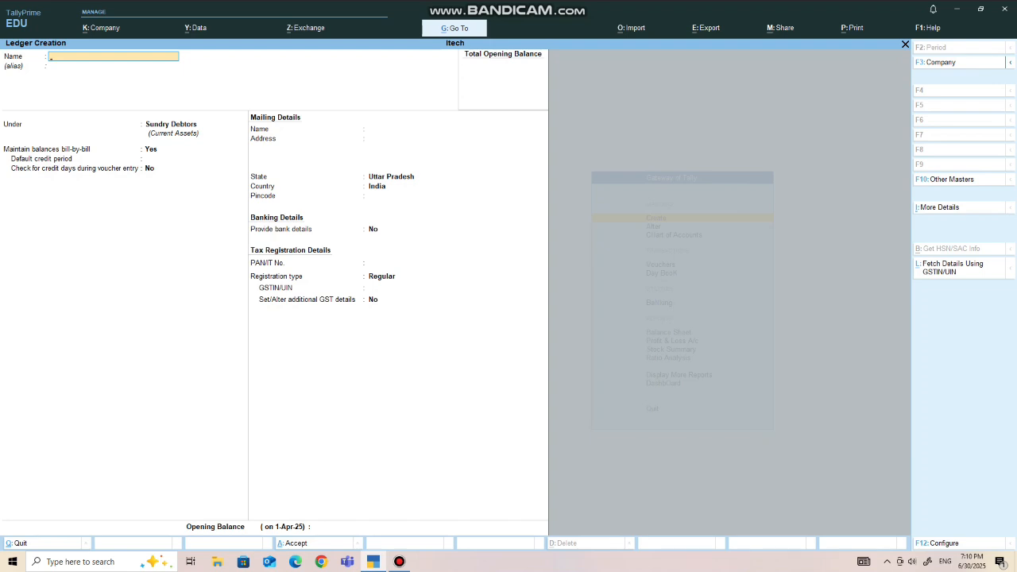
{"action": "key", "text": "Escape"}
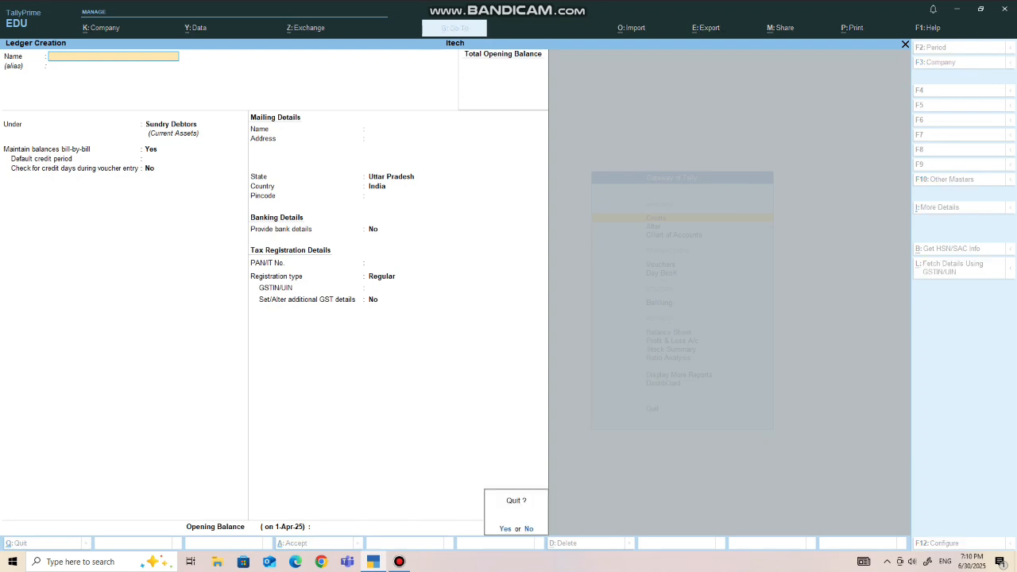
{"action": "key", "text": "y"}
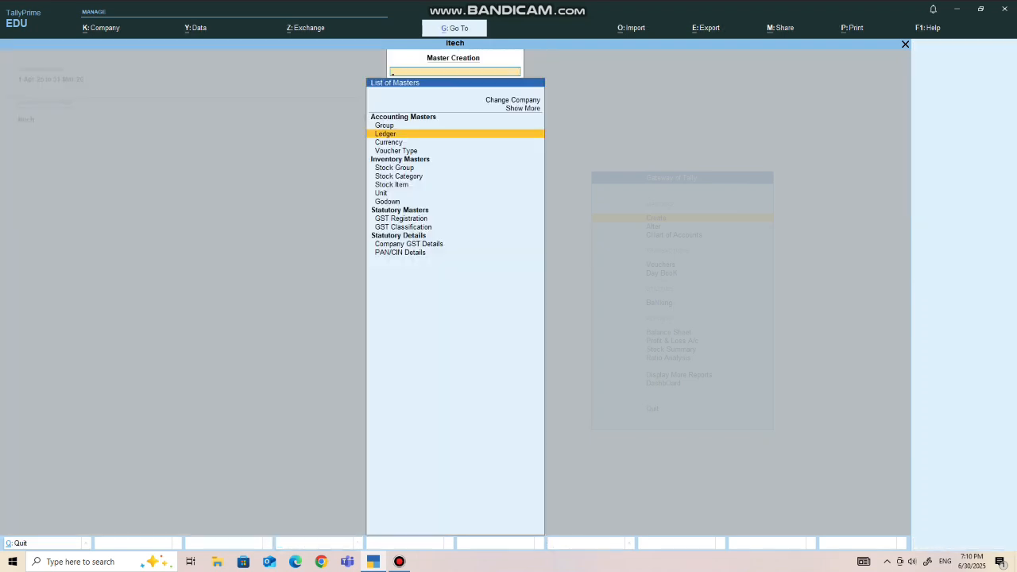
- Create a stock group named Mobile under Primary, keeping the option to add item quantities at No
{"action": "key", "text": "Down"}
{"action": "key", "text": "Down"}
{"action": "key", "text": "Down"}
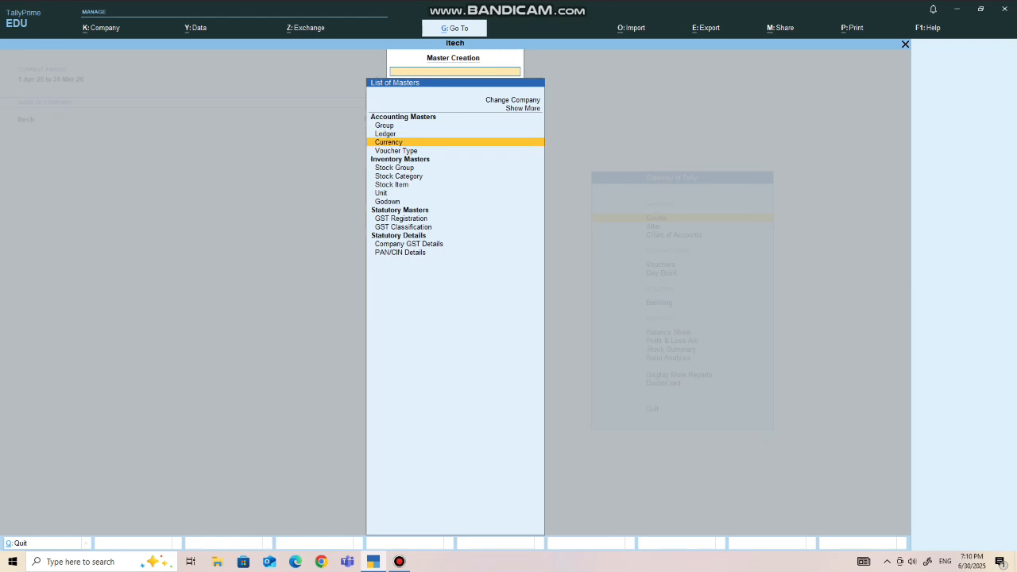
{"action": "key", "text": "Down"}
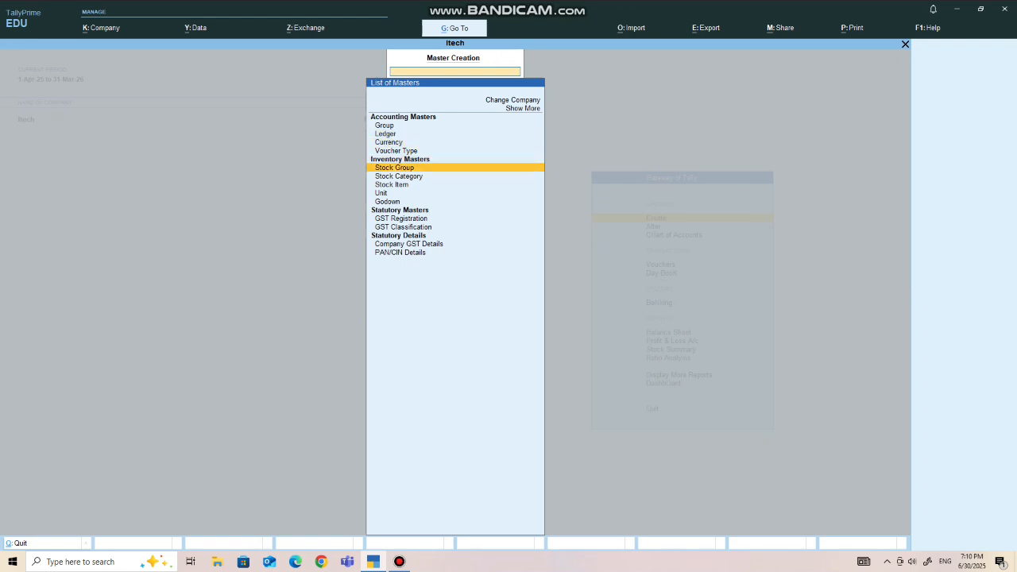
{"action": "key", "text": "Return"}
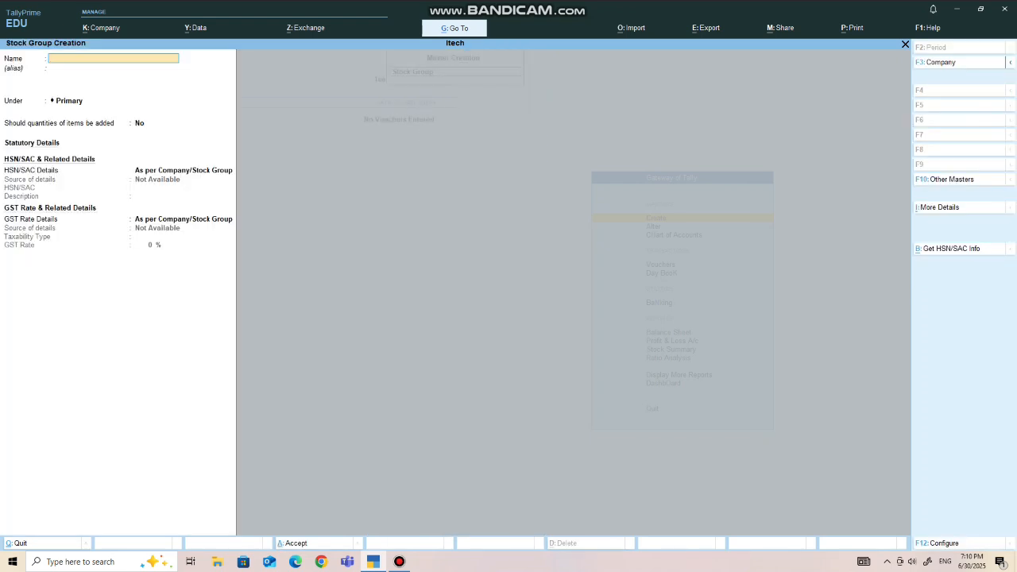
{"action": "type", "text": "Mobile"}
{"action": "key", "text": "Return"}
{"action": "key", "text": "Return"}
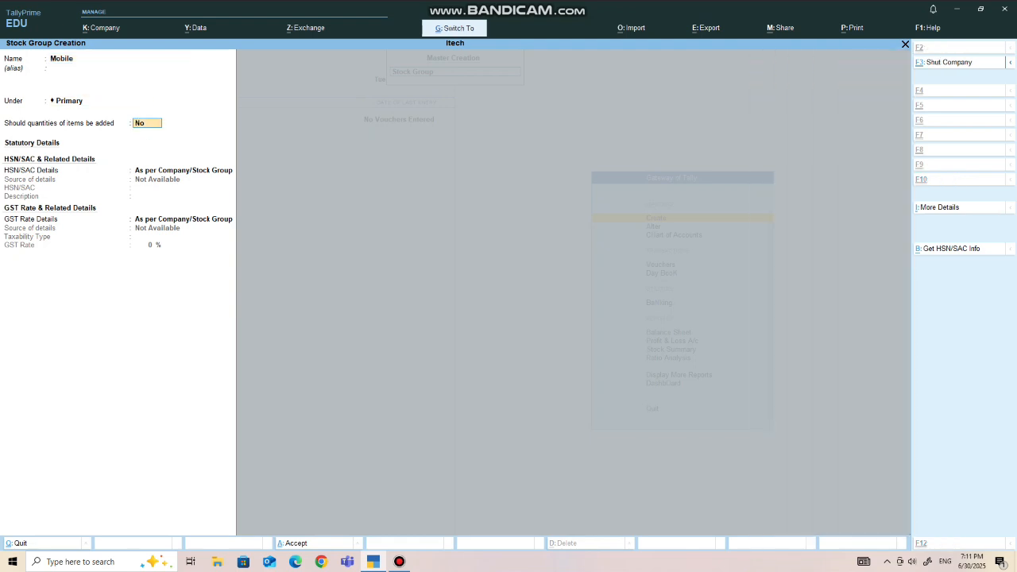
{"action": "key", "text": "Return"}
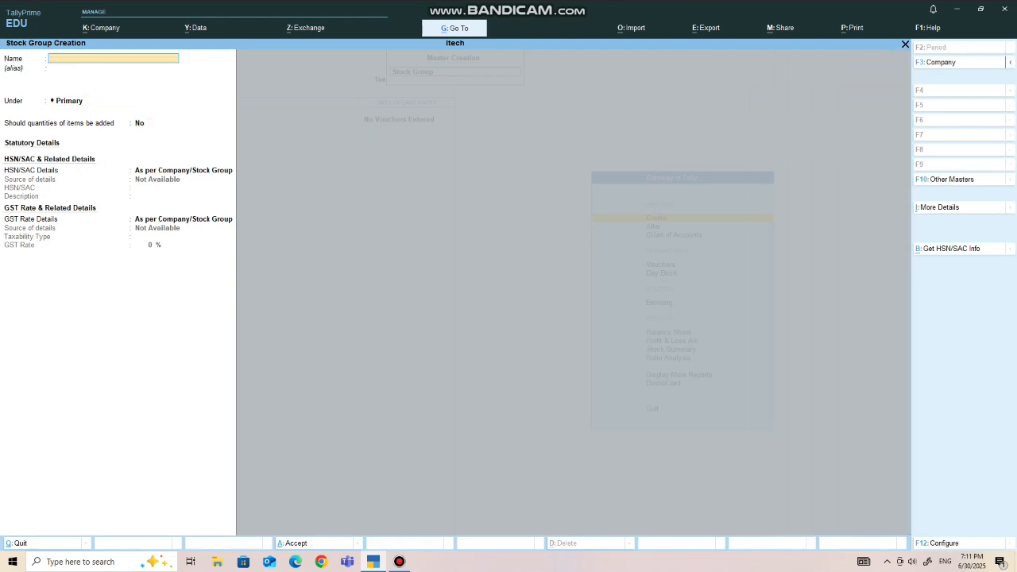
- Leave stock group creation and open the creation form for a unit of measure
{"action": "key", "text": "Escape"}
{"action": "key", "text": "Down"}
{"action": "key", "text": "Down"}
{"action": "key", "text": "Down"}
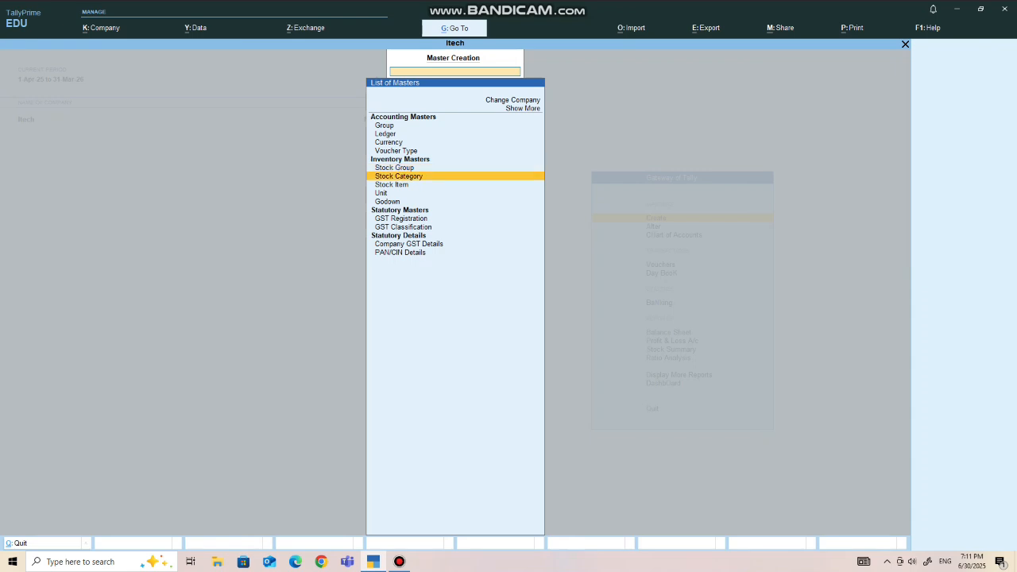
{"action": "key", "text": "Return"}
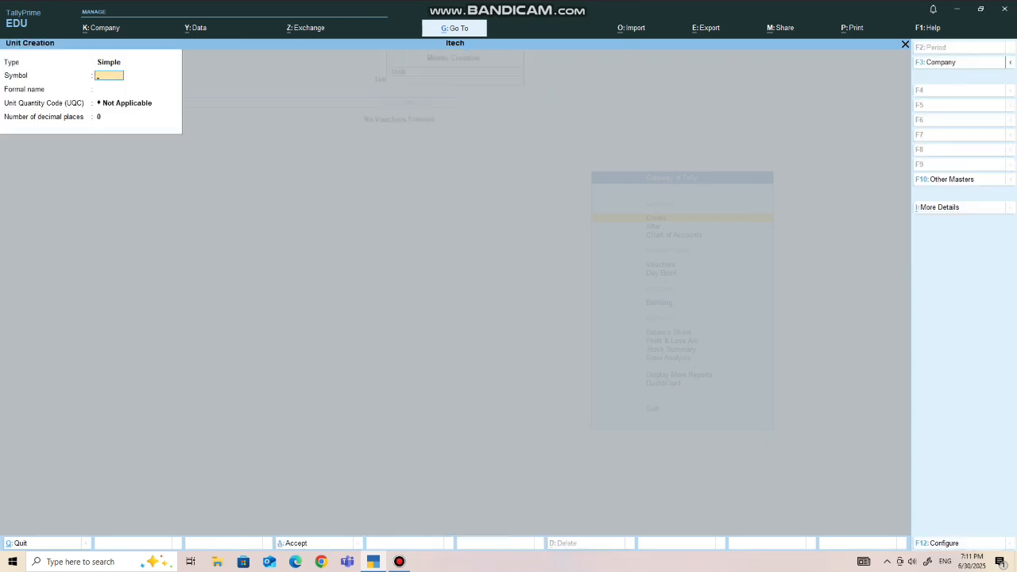
- Mute the computer's speakers and return to the unit creation form
{"action": "left_click", "coordinate": [912, 561]}
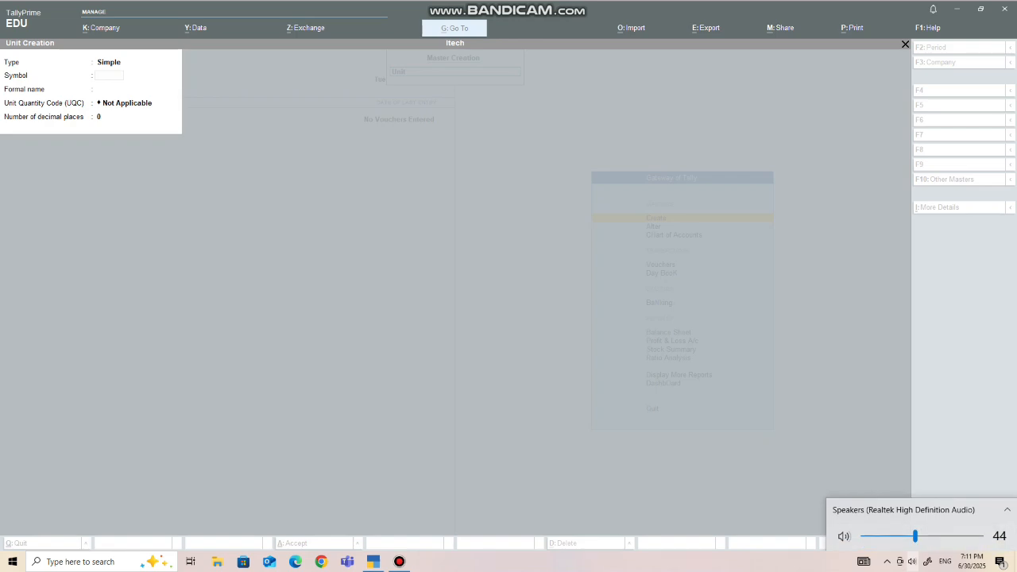
{"action": "left_click", "coordinate": [844, 536]}
{"action": "key", "text": "Escape"}
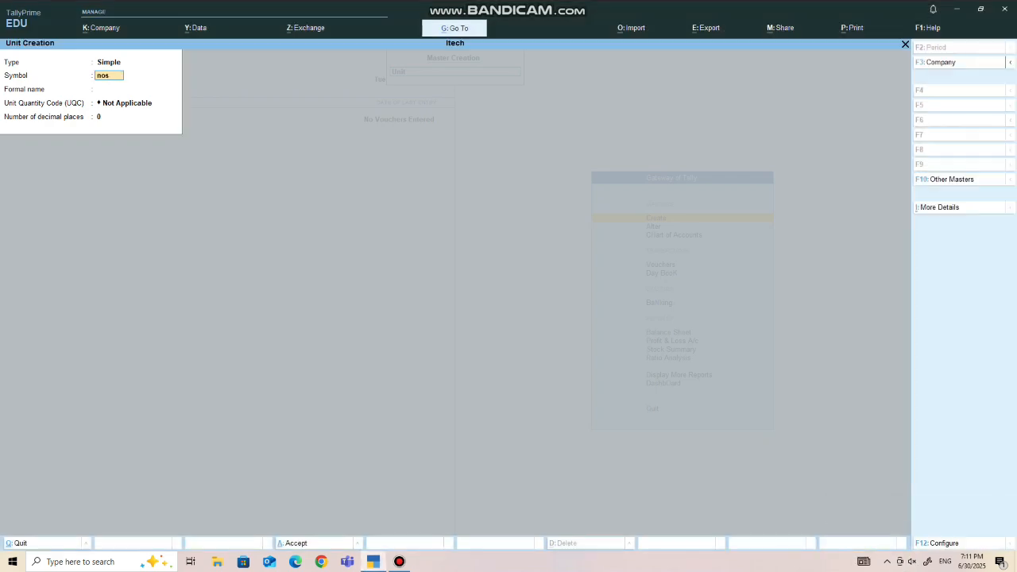
- Create a simple unit with symbol nos, formal name Number of Set, UQC NOS-NUMBERS and 0 decimal places
{"action": "key", "text": "Return"}
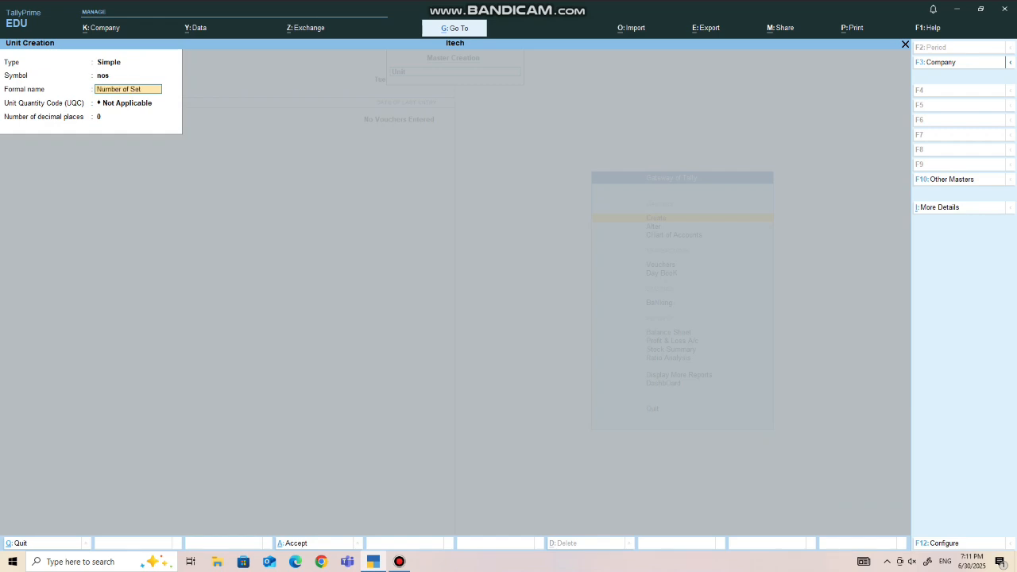
{"action": "key", "text": "Return"}
{"action": "type", "text": "n"}
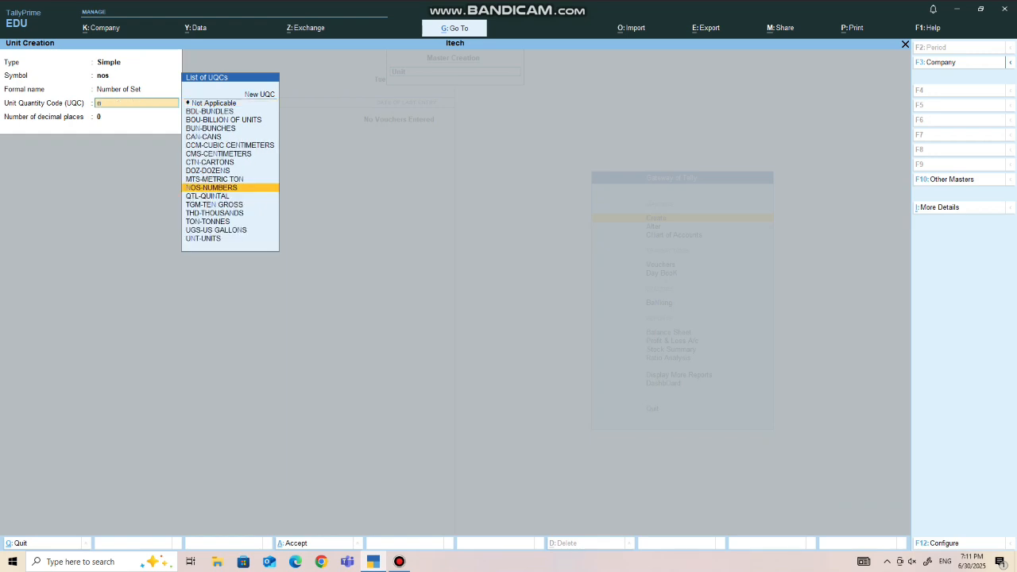
{"action": "type", "text": "u"}
{"action": "key", "text": "Return"}
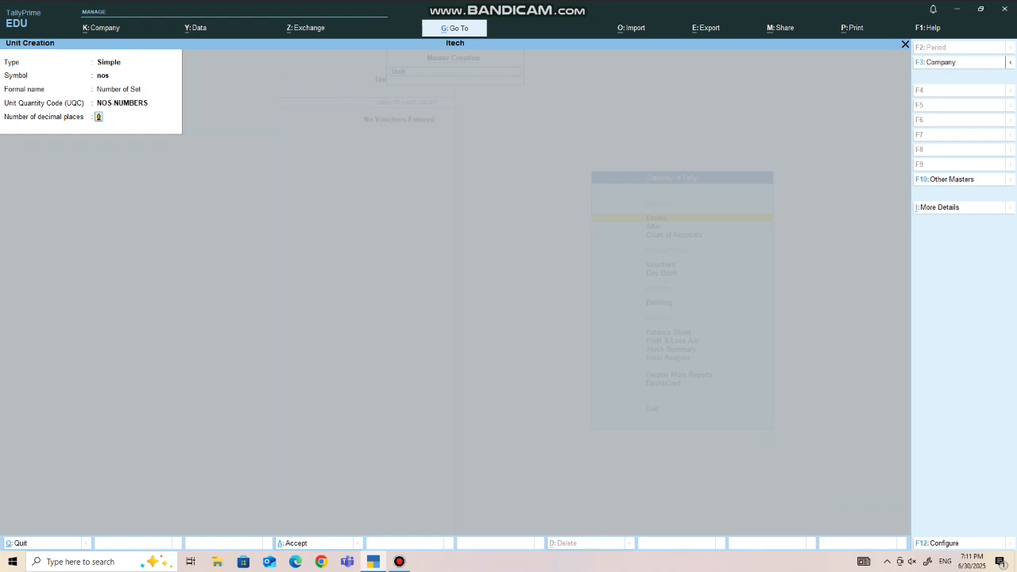
{"action": "key", "text": "Return"}
{"action": "key", "text": "Return"}
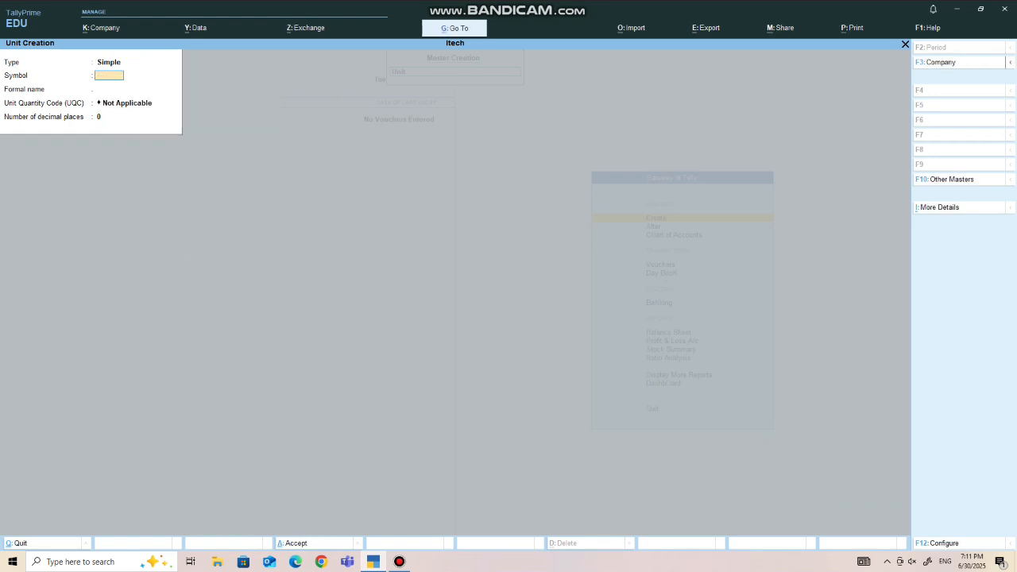
- Leave unit creation and create a stock item named Nokia under Mobile with unit nos, keeping Set components (BOM) at No
{"action": "key", "text": "Escape"}
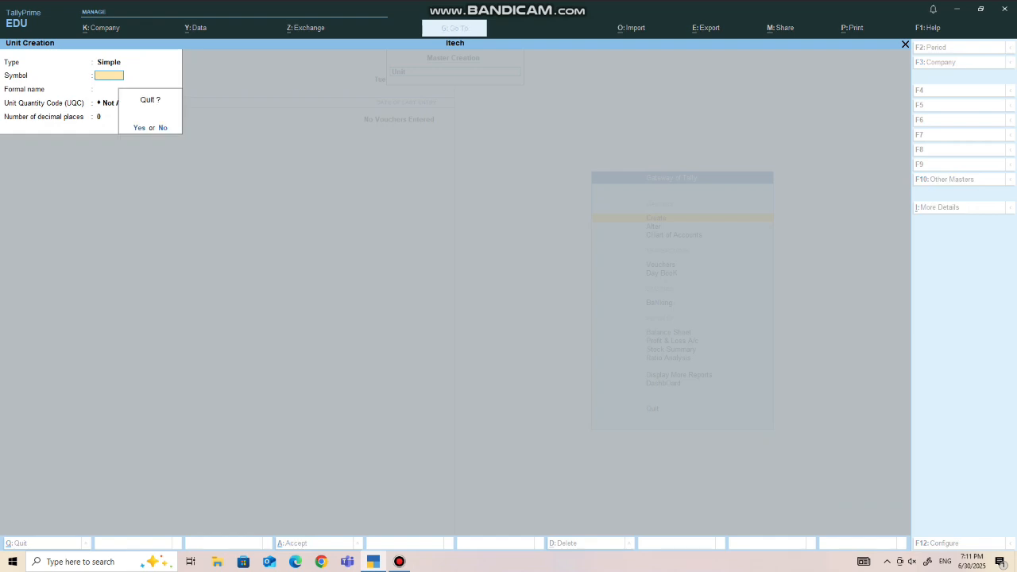
{"action": "key", "text": "Return"}
{"action": "key", "text": "Up"}
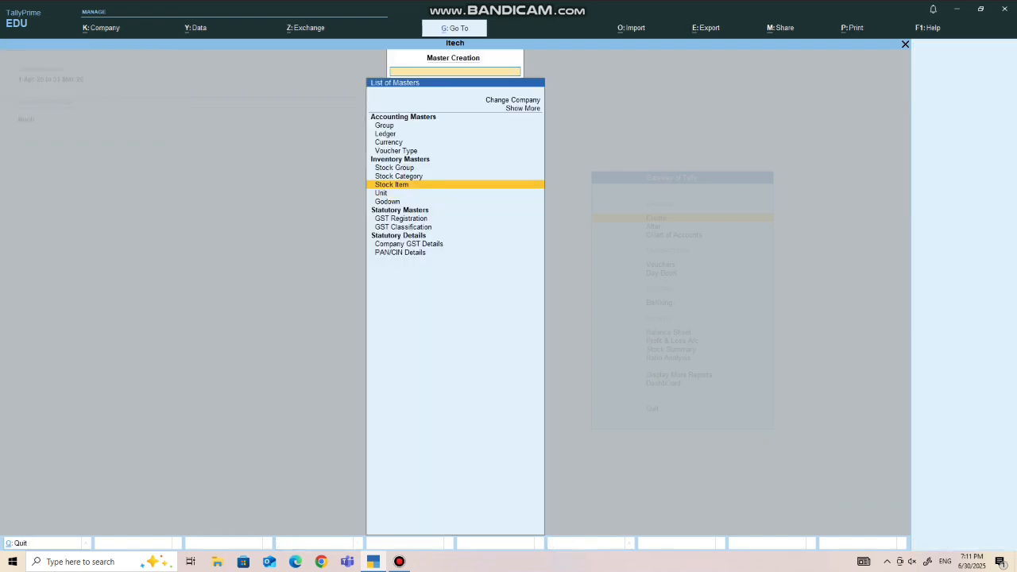
{"action": "key", "text": "Return"}
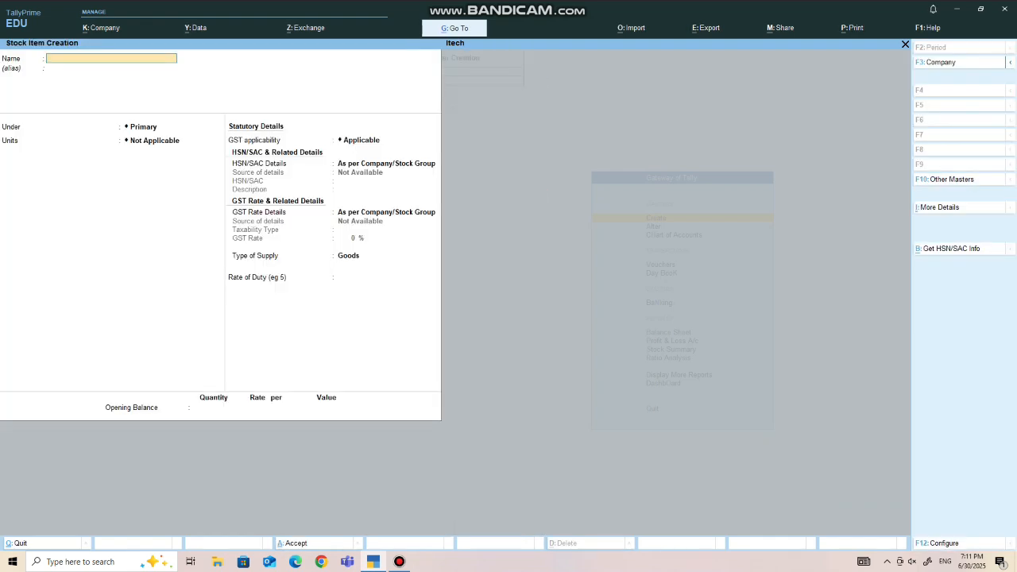
{"action": "type", "text": "Nokia"}
{"action": "key", "text": "Return"}
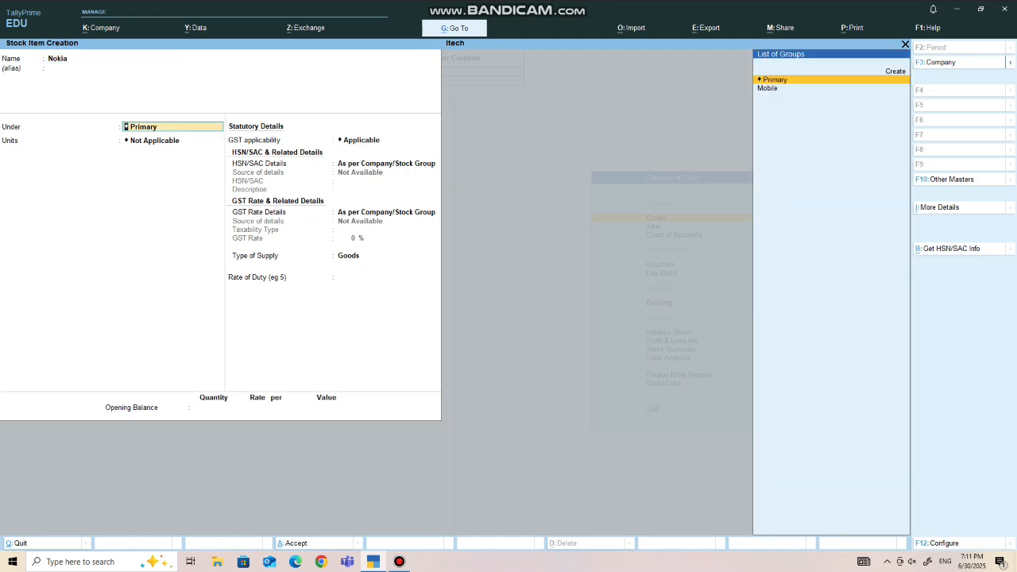
{"action": "key", "text": "Down"}
{"action": "key", "text": "Return"}
{"action": "key", "text": "Down"}
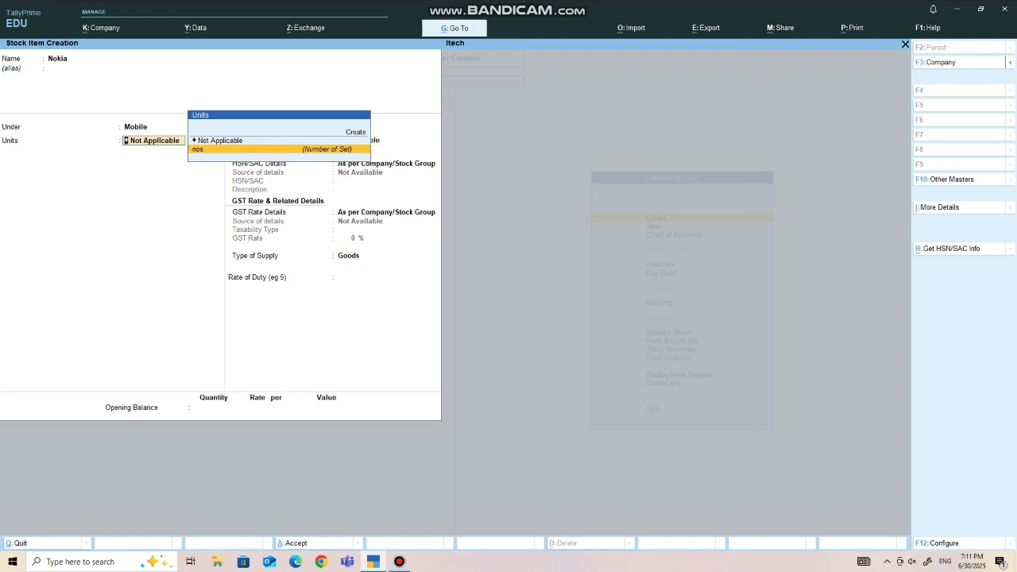
{"action": "key", "text": "Return"}
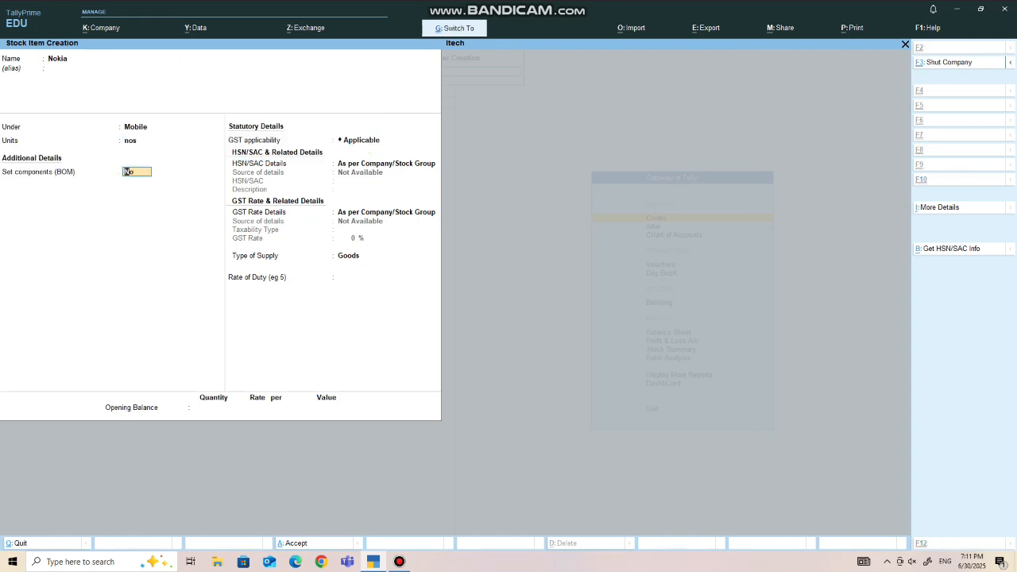
{"action": "key", "text": "Return"}
- Create a stock item named Lava under the Mobile group with unit nos, keeping Set components (BOM) at No
{"action": "type", "text": "La"}
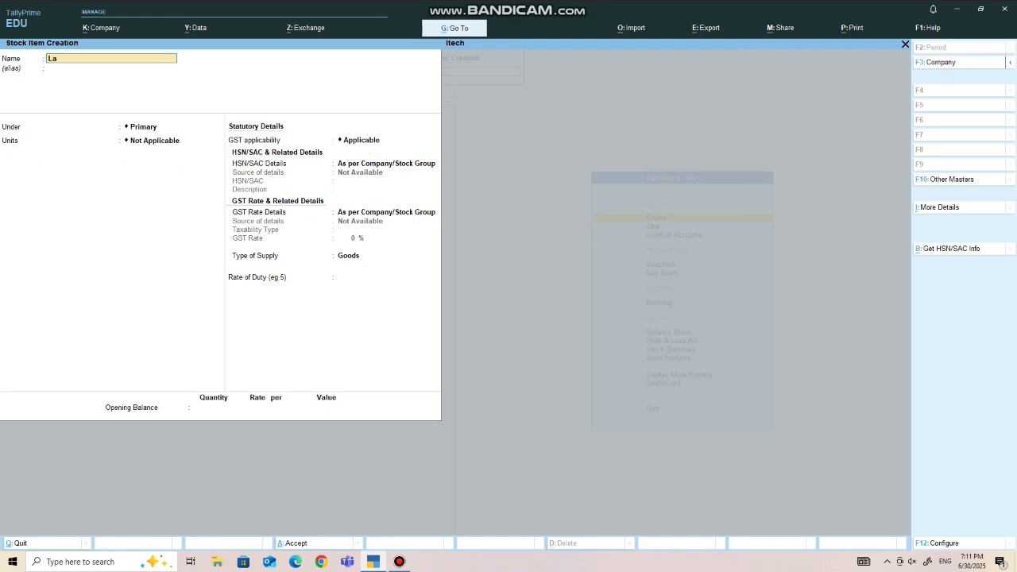
{"action": "type", "text": "va"}
{"action": "key", "text": "Return"}
{"action": "key", "text": "Return"}
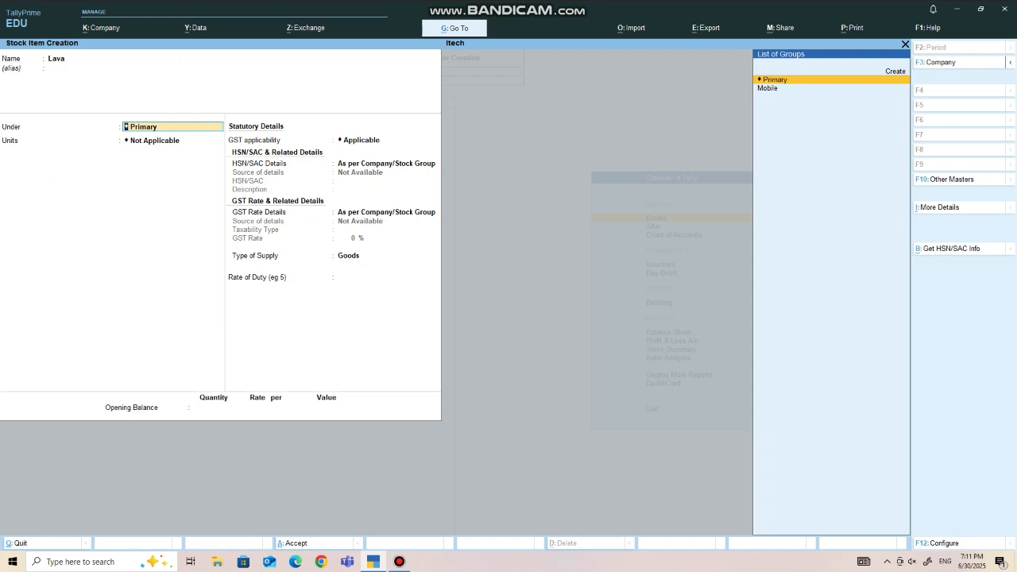
{"action": "key", "text": "Down"}
{"action": "key", "text": "Return"}
{"action": "key", "text": "Return"}
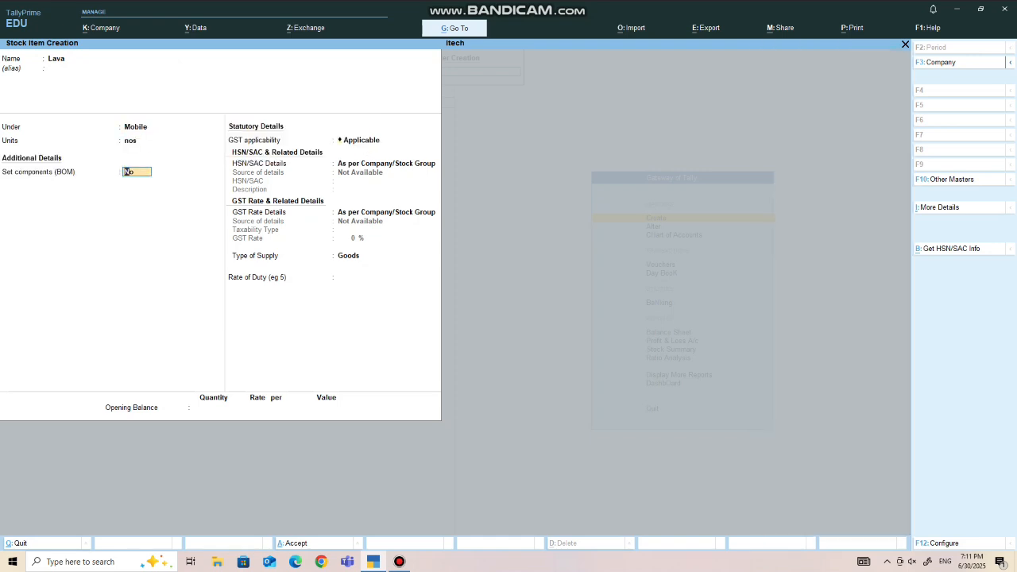
{"action": "key", "text": "Return"}
{"action": "key", "text": "ctrl+a"}
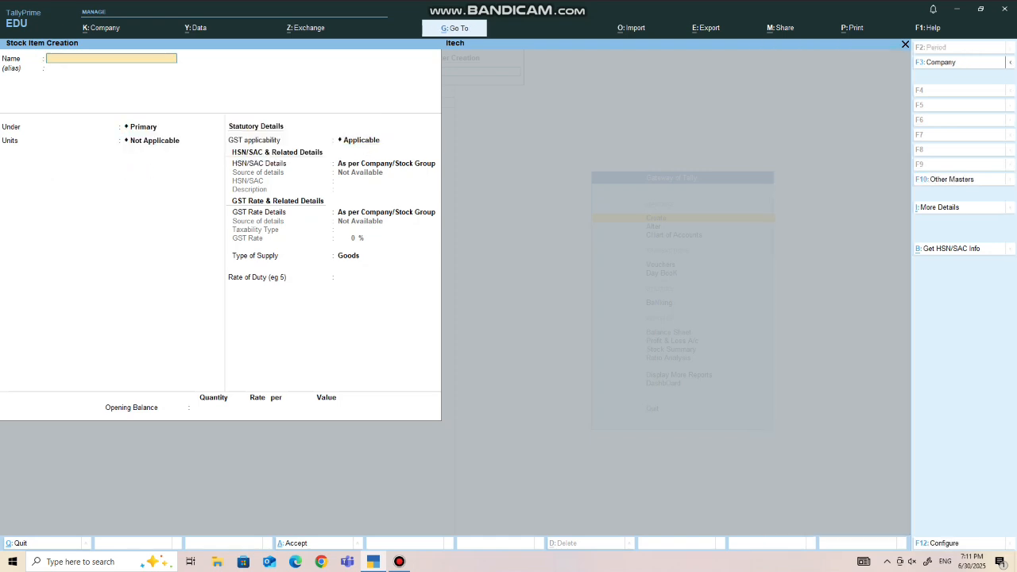
- Leave master creation and open voucher entry from the Gateway of Tally
{"action": "key", "text": "Escape"}
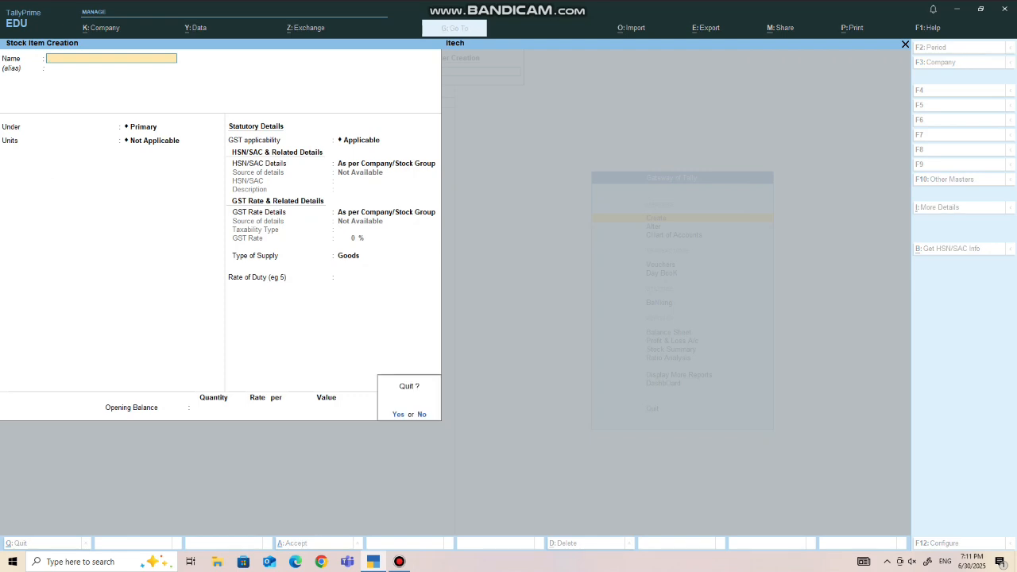
{"action": "key", "text": "Return"}
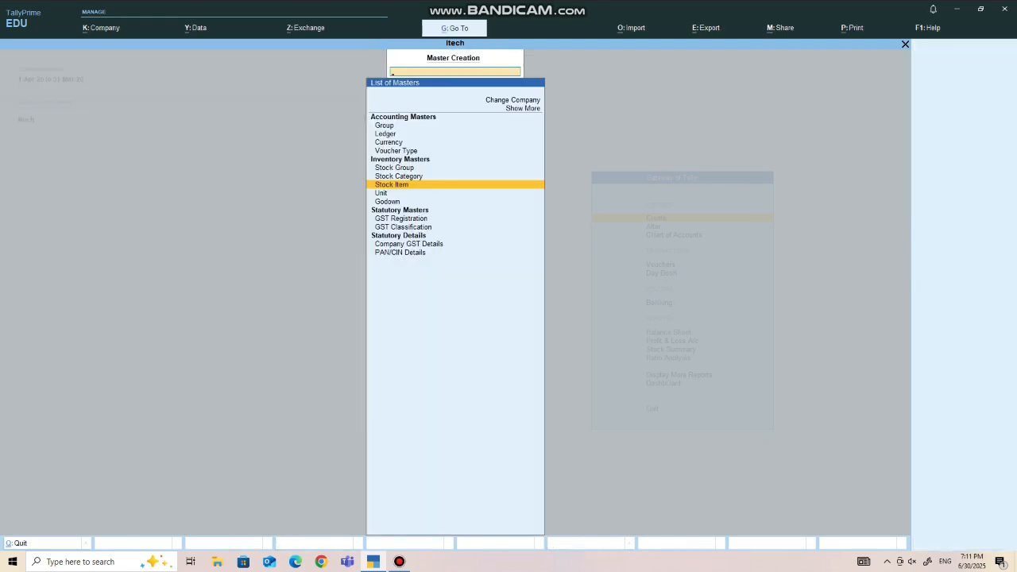
{"action": "key", "text": "Escape"}
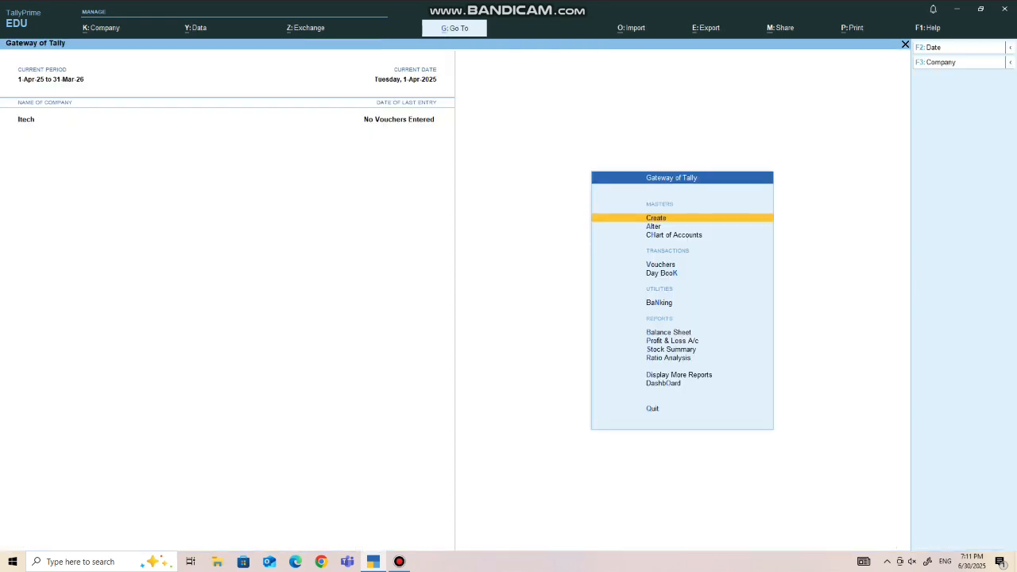
{"action": "key", "text": "Down"}
{"action": "key", "text": "Down"}
{"action": "key", "text": "Down"}
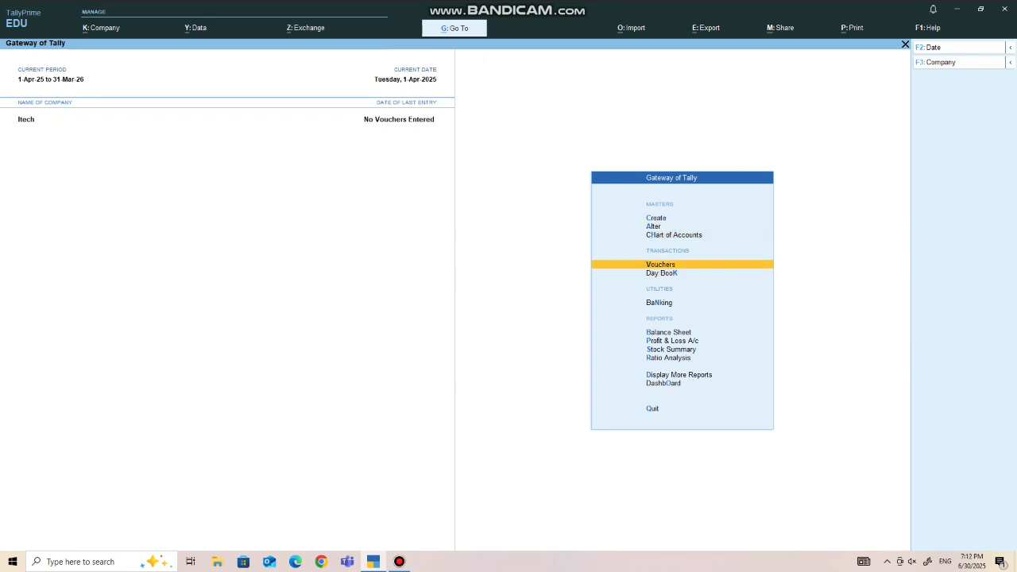
{"action": "key", "text": "Return"}
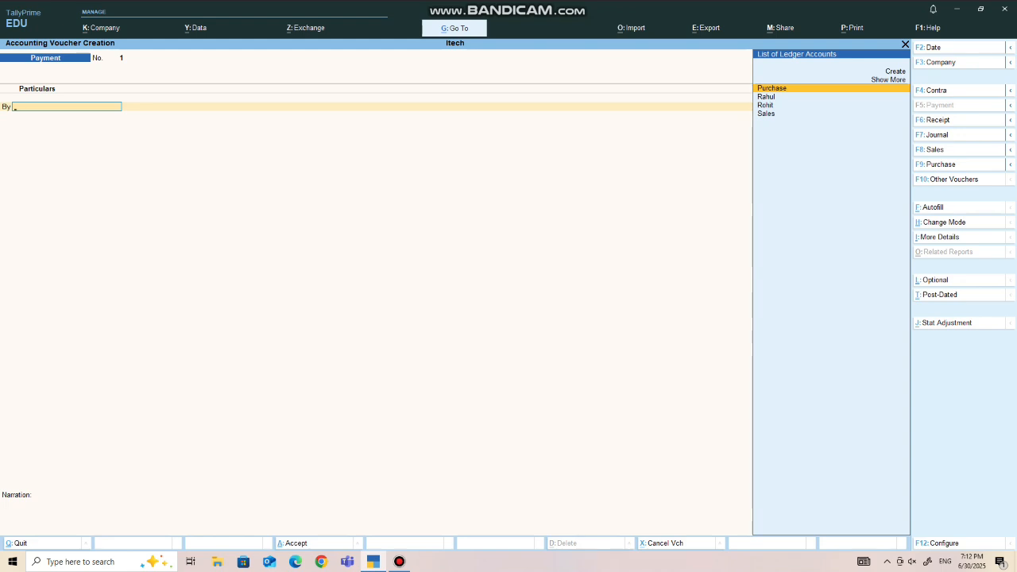
{"action": "key", "text": "alt"}
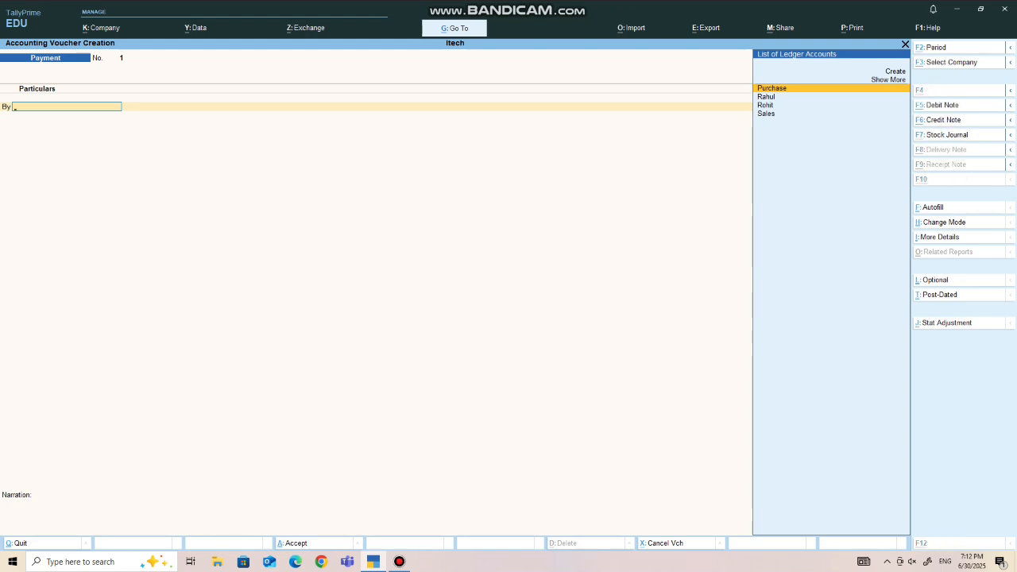
{"action": "key", "text": "ctrl+q"}
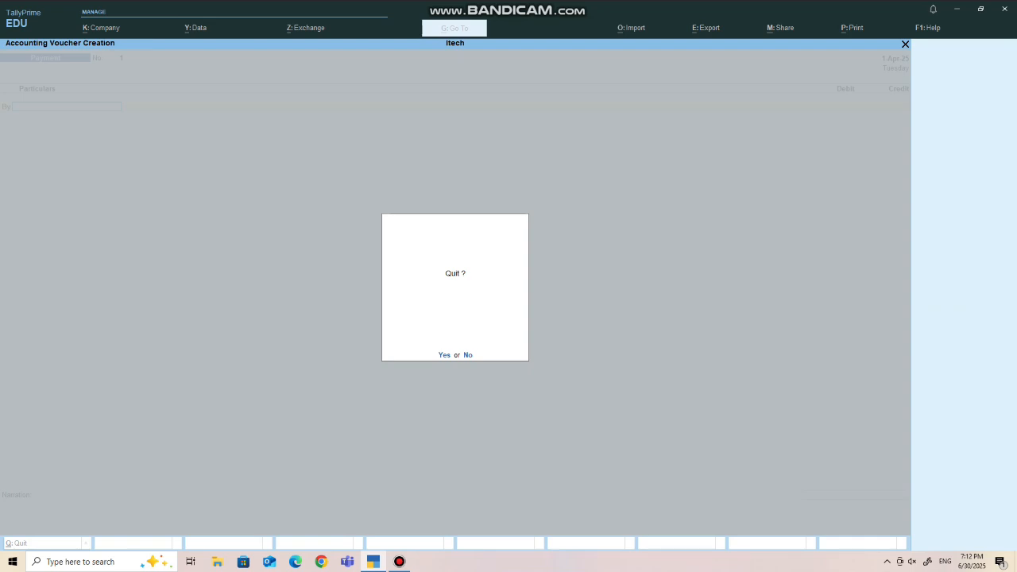
{"action": "key", "text": "n"}
{"action": "key", "text": "alt+F5"}
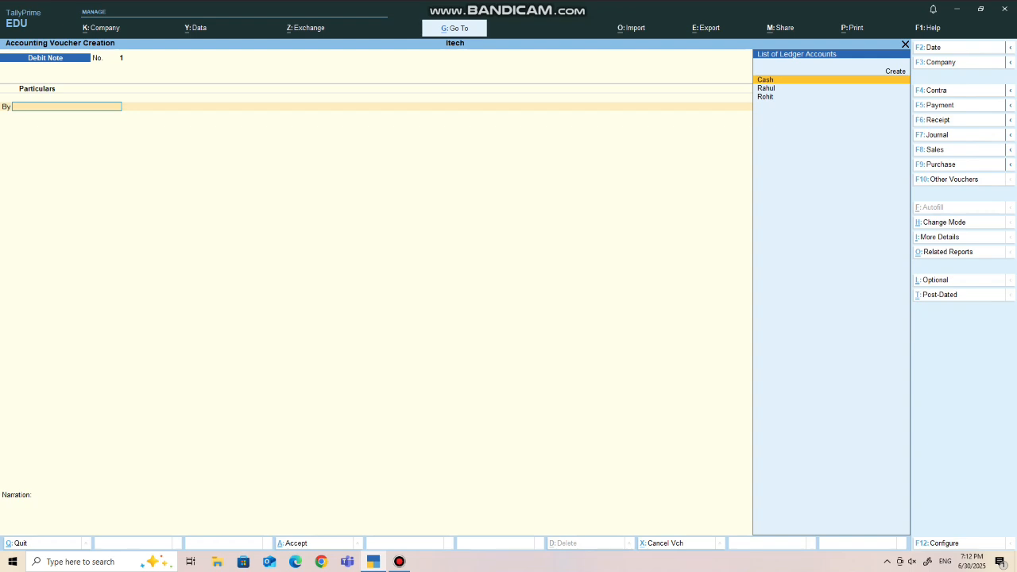
- Open the choice of other voucher types and show the inactive ones
{"action": "key", "text": "F10"}
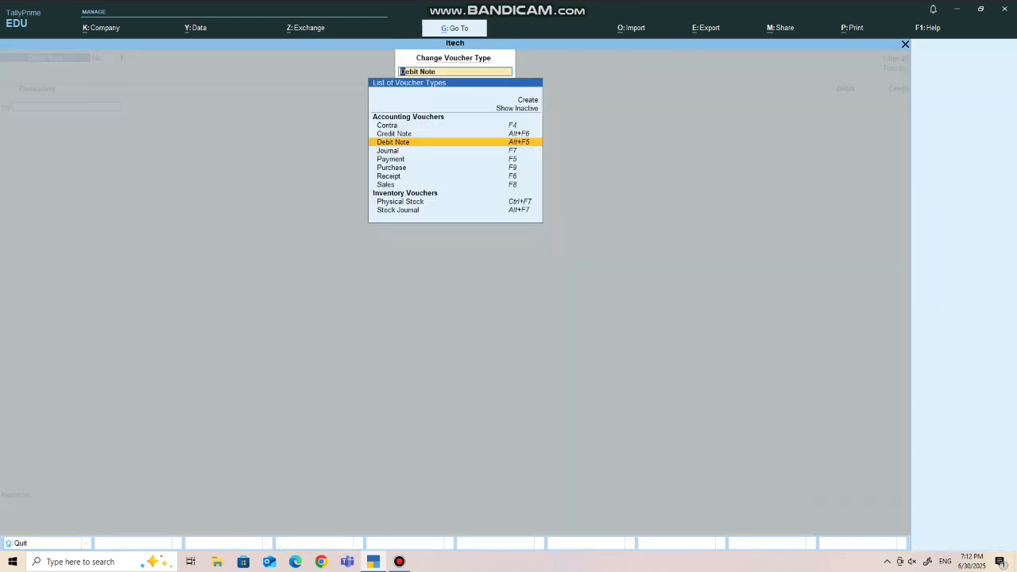
{"action": "key", "text": "Up"}
{"action": "key", "text": "Up"}
{"action": "key", "text": "Up"}
{"action": "key", "text": "Return"}
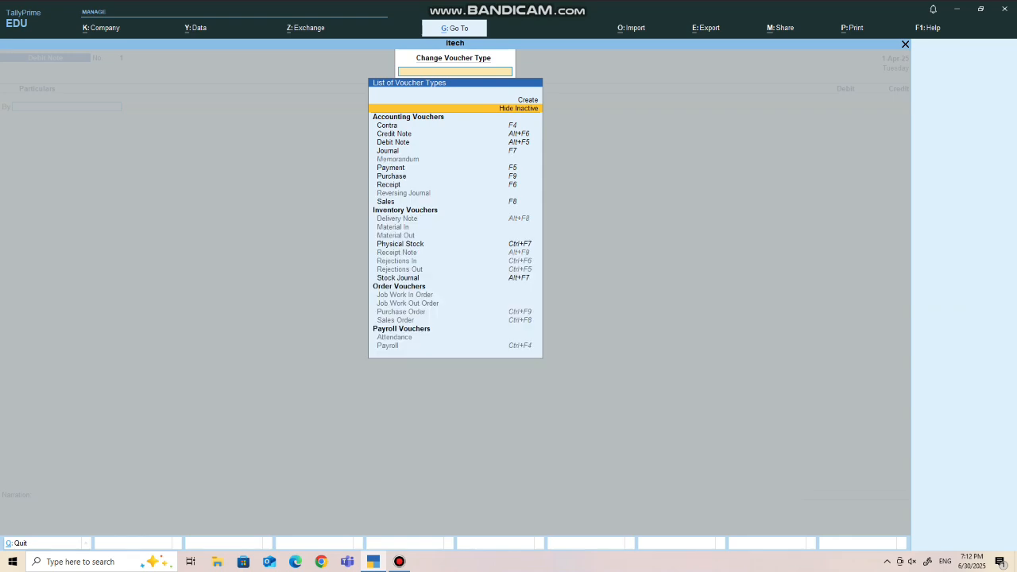
- Choose the Purchase Order voucher type among the order vouchers and activate it
{"action": "key", "text": "Down"}
{"action": "key", "text": "Down"}
{"action": "key", "text": "Down"}
{"action": "key", "text": "Down"}
{"action": "key", "text": "Down"}
{"action": "key", "text": "Down"}
{"action": "key", "text": "Down"}
{"action": "key", "text": "Down"}
{"action": "key", "text": "Down"}
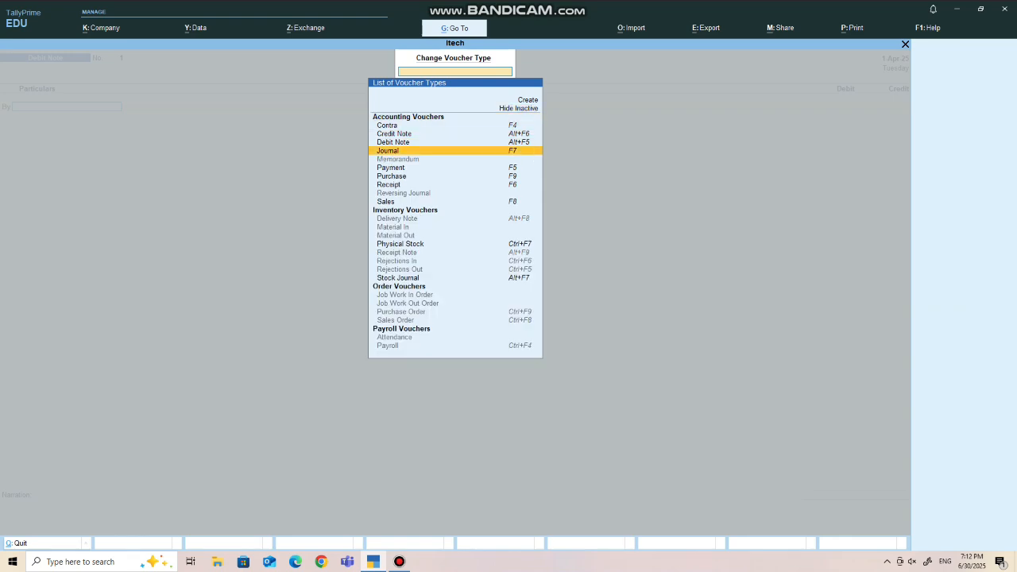
{"action": "key", "text": "Down"}
{"action": "key", "text": "Down"}
{"action": "key", "text": "Down"}
{"action": "key", "text": "Down"}
{"action": "key", "text": "Down"}
{"action": "key", "text": "Down"}
{"action": "key", "text": "Down"}
{"action": "key", "text": "Down"}
{"action": "key", "text": "Down"}
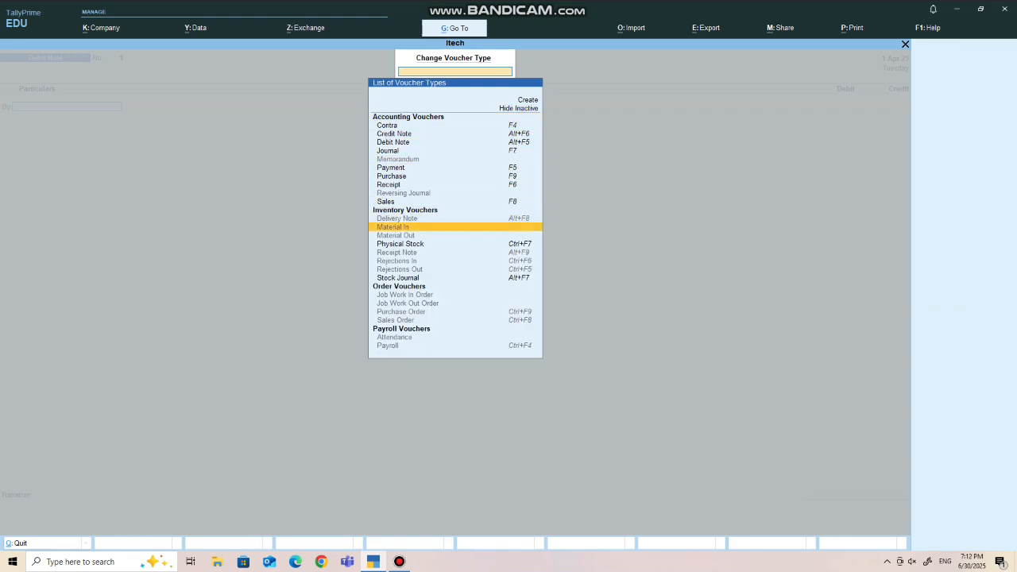
{"action": "key", "text": "Down"}
{"action": "key", "text": "Down"}
{"action": "key", "text": "Down"}
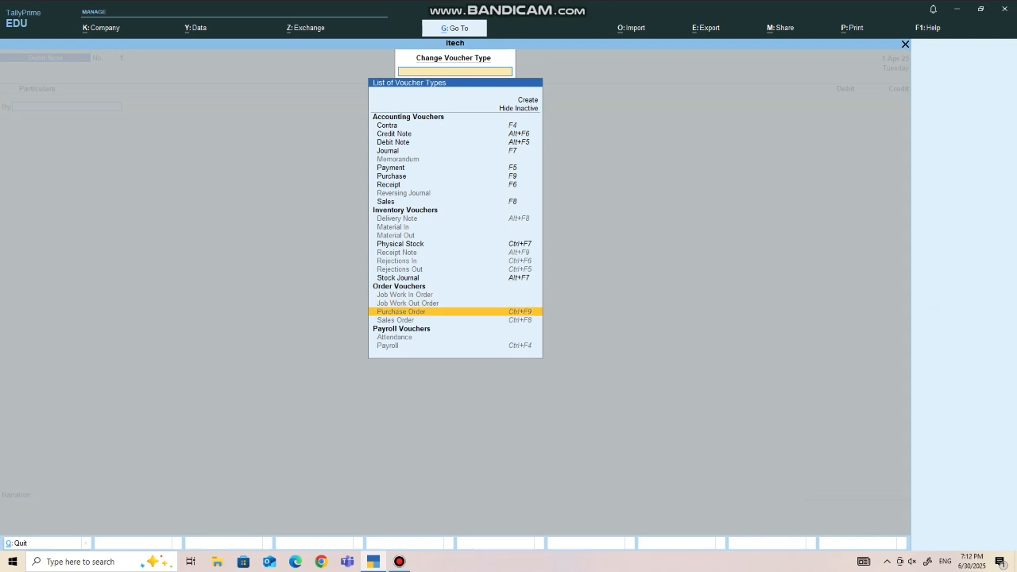
{"action": "key", "text": "Return"}
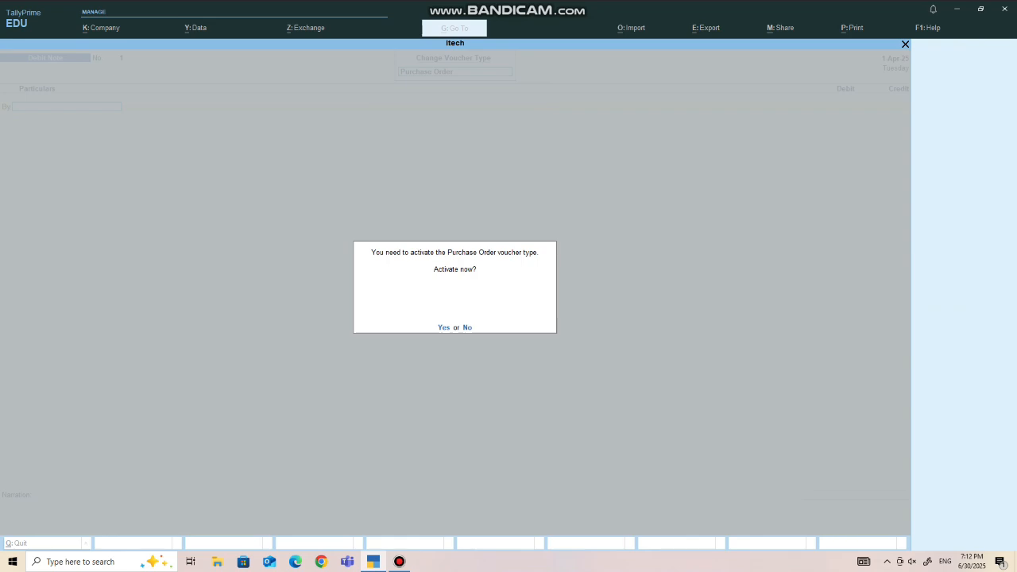
{"action": "key", "text": "y"}
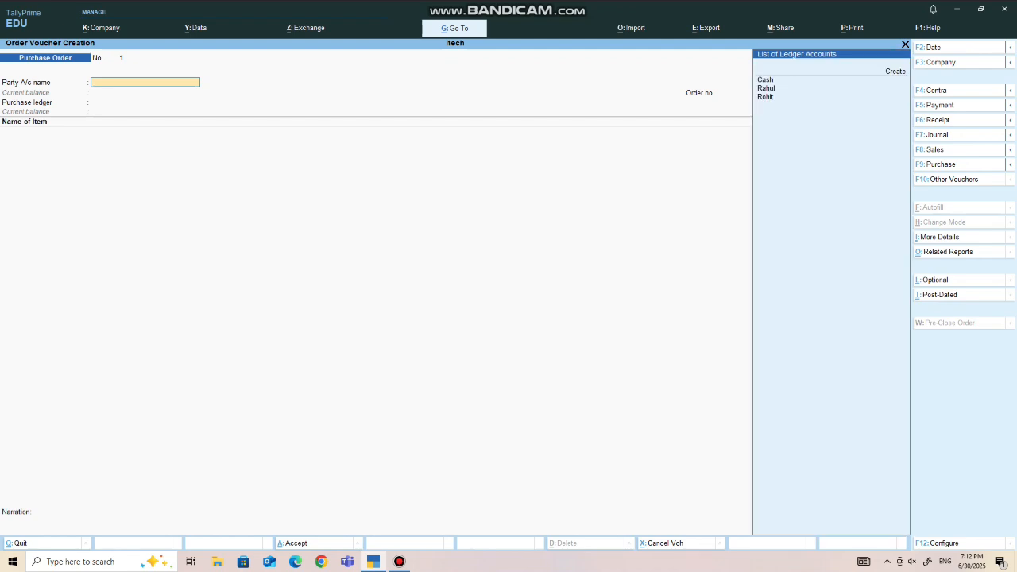
- Choose the supplier listed directly below Cash as the purchase order's party, accepting the blank order and receipt details and default party details
{"action": "key", "text": "Down"}
{"action": "key", "text": "Down"}
{"action": "key", "text": "Down"}
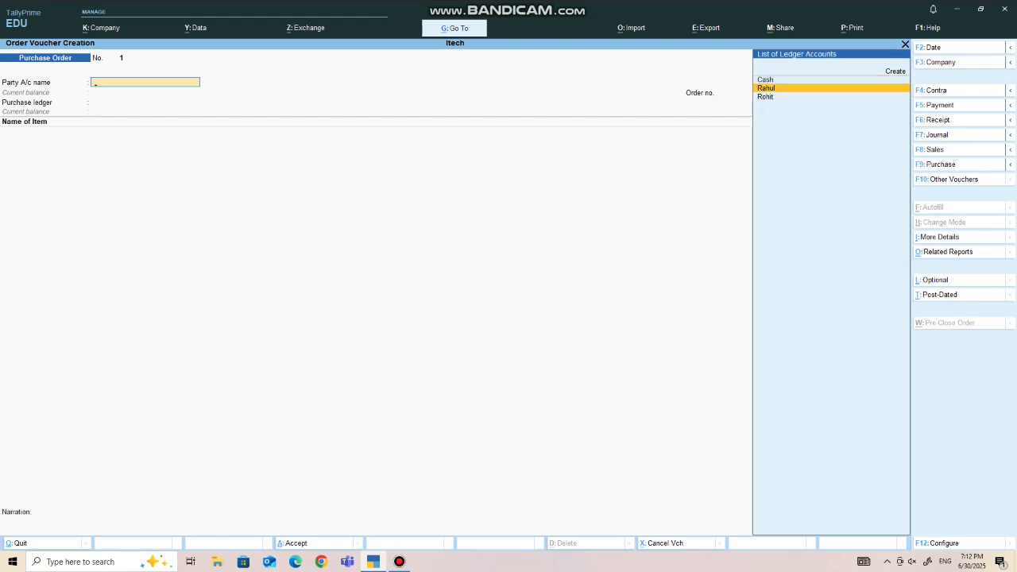
{"action": "key", "text": "Return"}
{"action": "key", "text": "Return"}
{"action": "key", "text": "Return"}
{"action": "key", "text": "Return"}
{"action": "key", "text": "Return"}
{"action": "key", "text": "Return"}
{"action": "key", "text": "Return"}
{"action": "key", "text": "Return"}
{"action": "key", "text": "Return"}
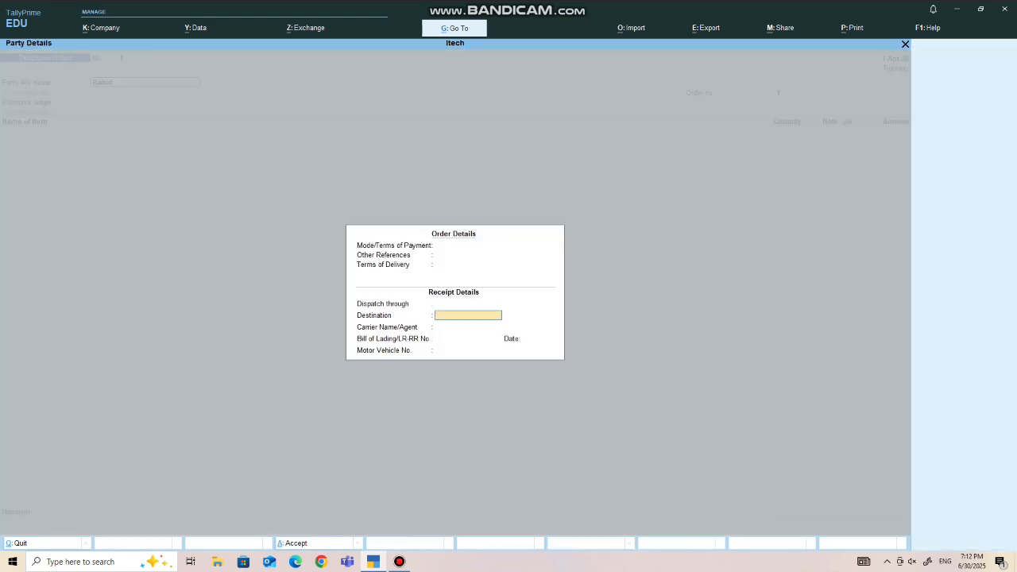
{"action": "key", "text": "Return"}
{"action": "key", "text": "Return"}
{"action": "key", "text": "Return"}
{"action": "key", "text": "Return"}
{"action": "key", "text": "Return"}
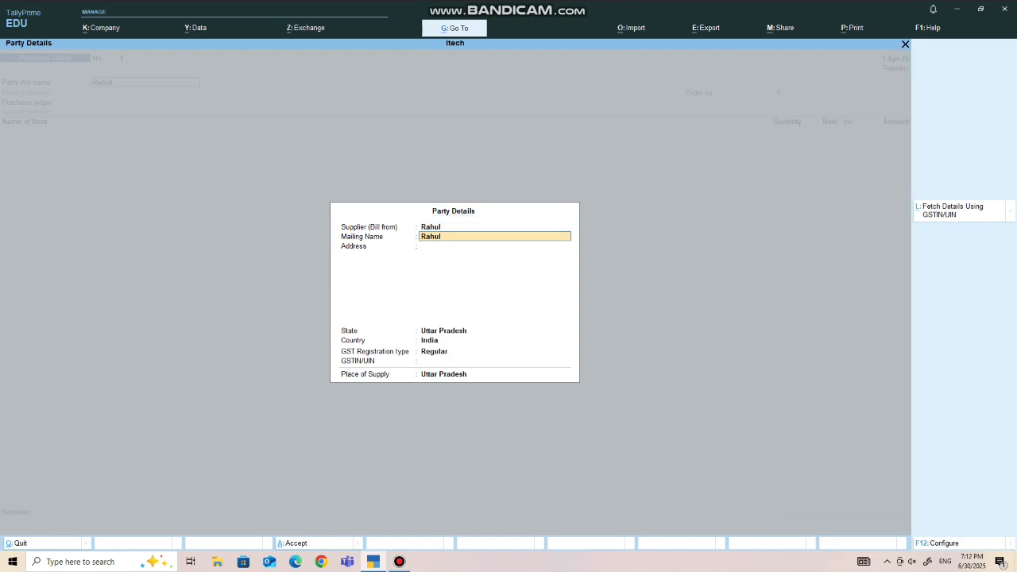
{"action": "key", "text": "Return"}
{"action": "key", "text": "Return"}
{"action": "key", "text": "Return"}
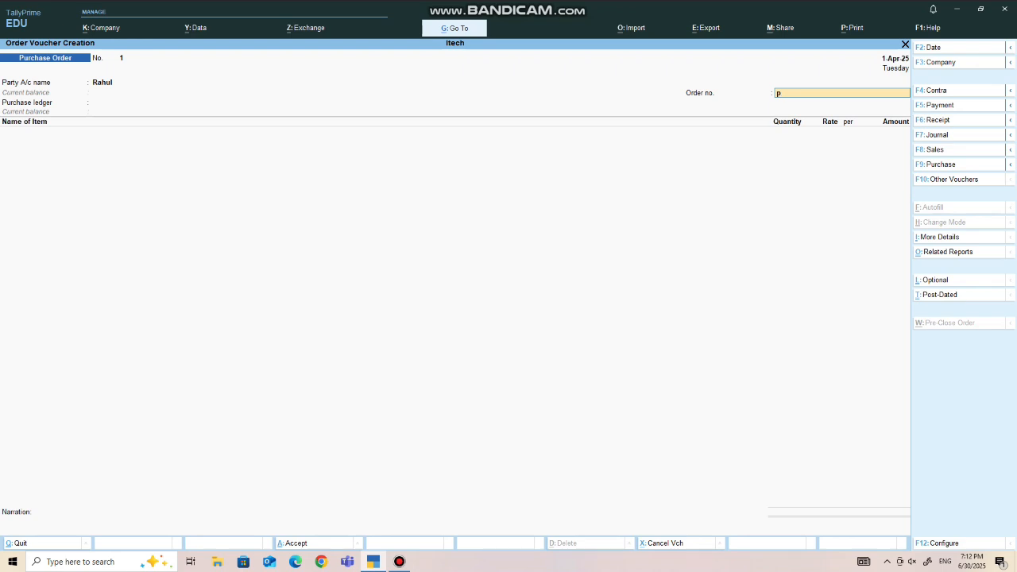
- Enter the order number on the purchase order and choose Purchase as its purchase ledger
{"action": "type", "text": "P001"}
{"action": "key", "text": "Return"}
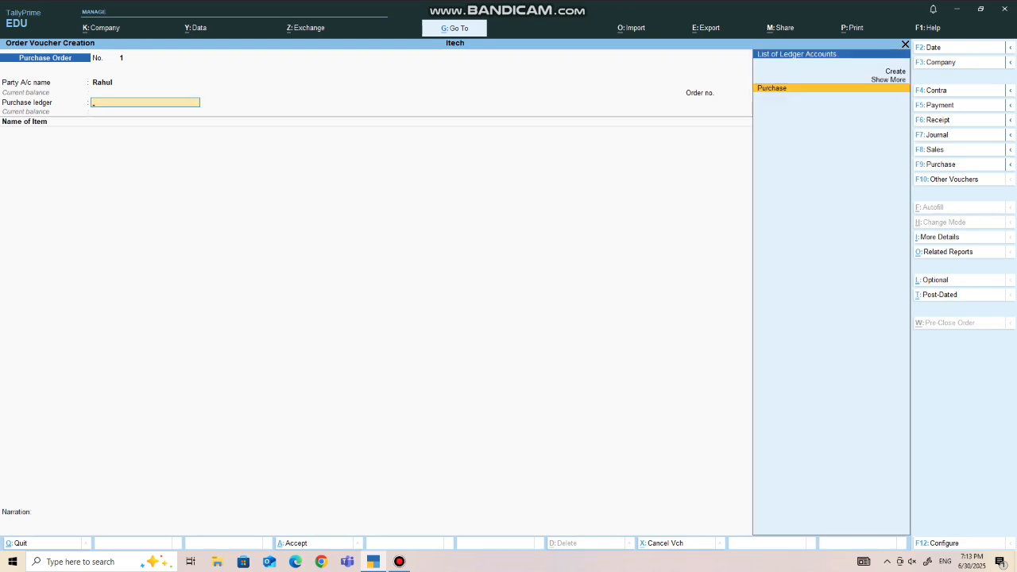
{"action": "key", "text": "Return"}
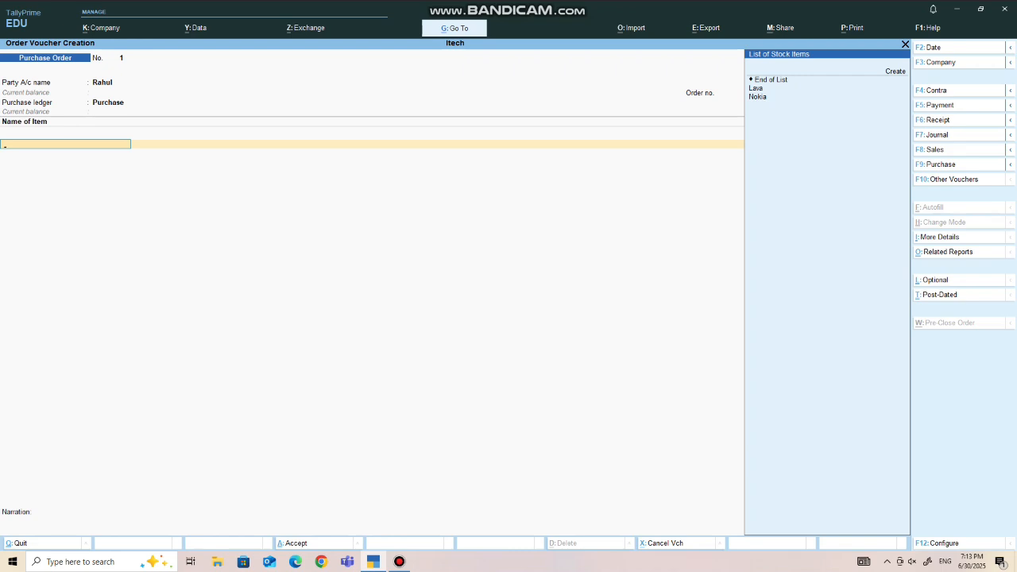
- Add the stock item Lava to the purchase order with quantity 20 nos at a rate of 1,200, due on 1-Apr-25
{"action": "key", "text": "Return"}
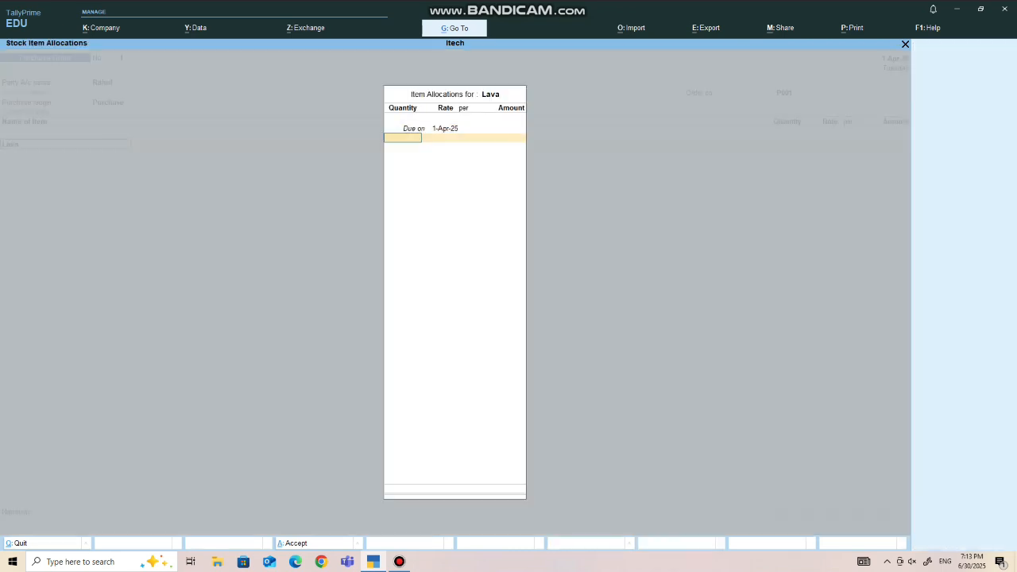
{"action": "type", "text": "20"}
{"action": "key", "text": "Return"}
{"action": "type", "text": "1,200"}
{"action": "key", "text": "Return"}
{"action": "key", "text": "Return"}
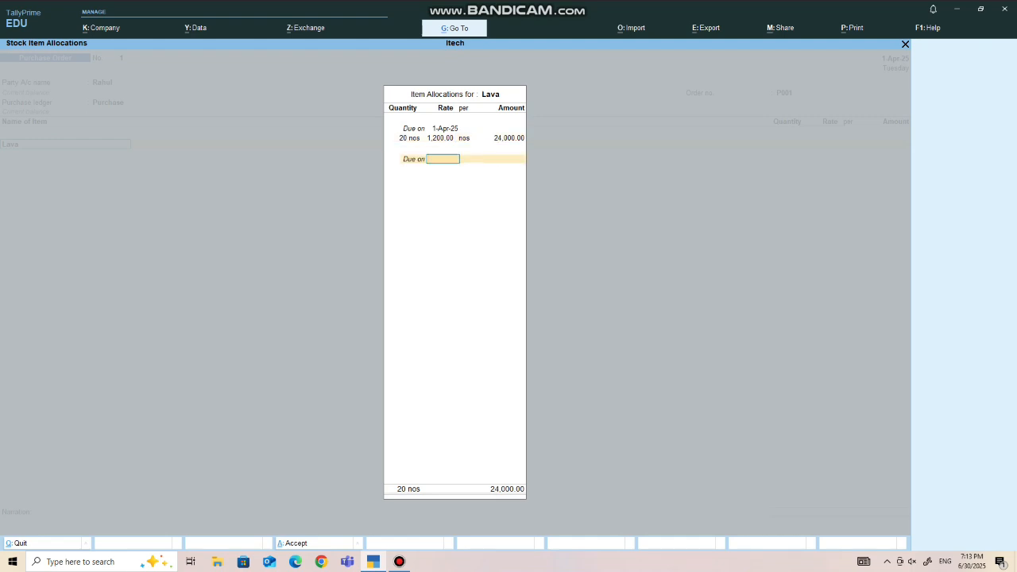
- Add the stock item Nokia to the purchase order with quantity 30 nos at a rate of 1,500, due on 1-Apr-25
{"action": "key", "text": "Return"}
{"action": "key", "text": "Return"}
{"action": "type", "text": "N"}
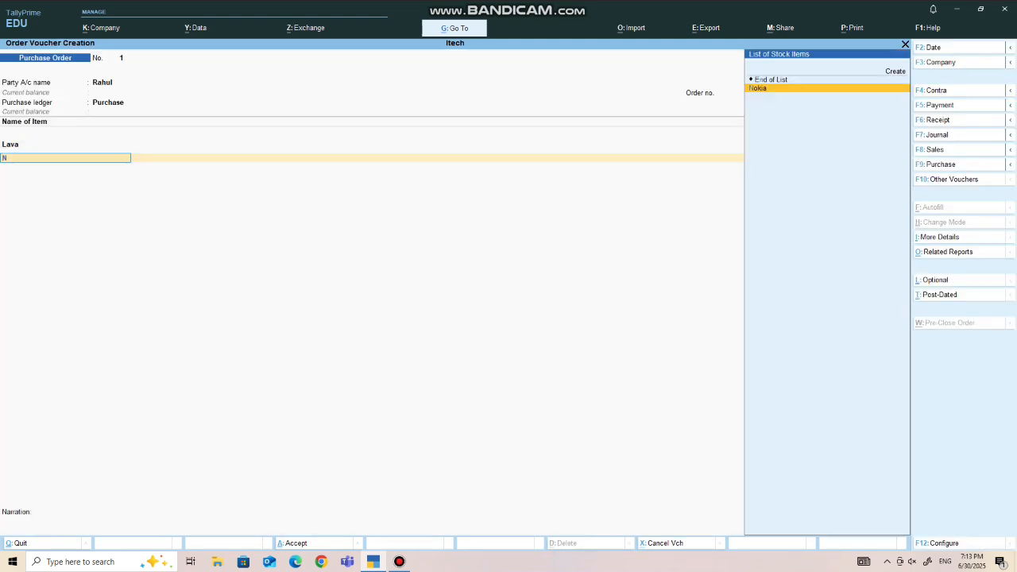
{"action": "type", "text": "OKI"}
{"action": "key", "text": "Return"}
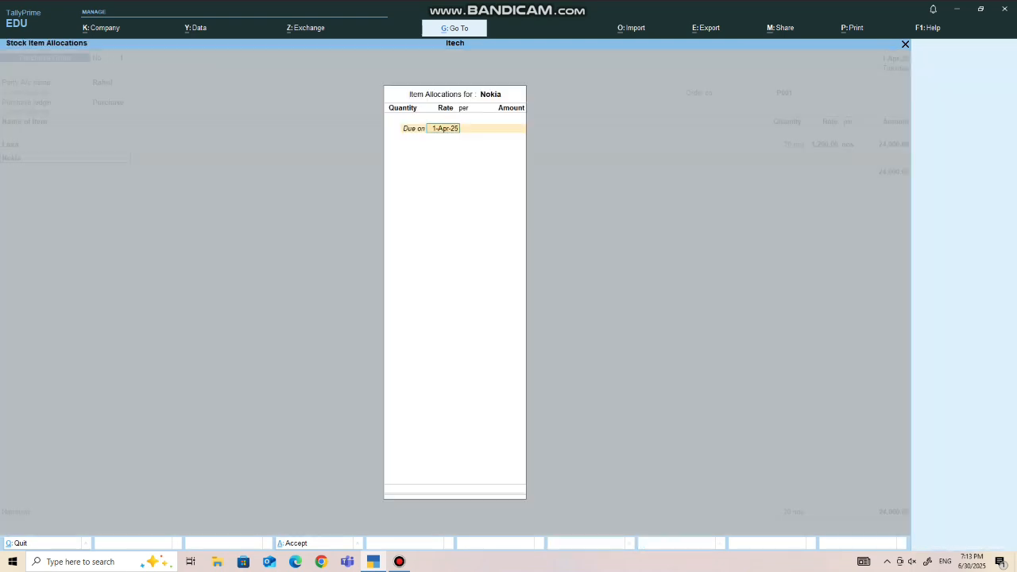
{"action": "key", "text": "Return"}
{"action": "type", "text": "30"}
{"action": "key", "text": "Return"}
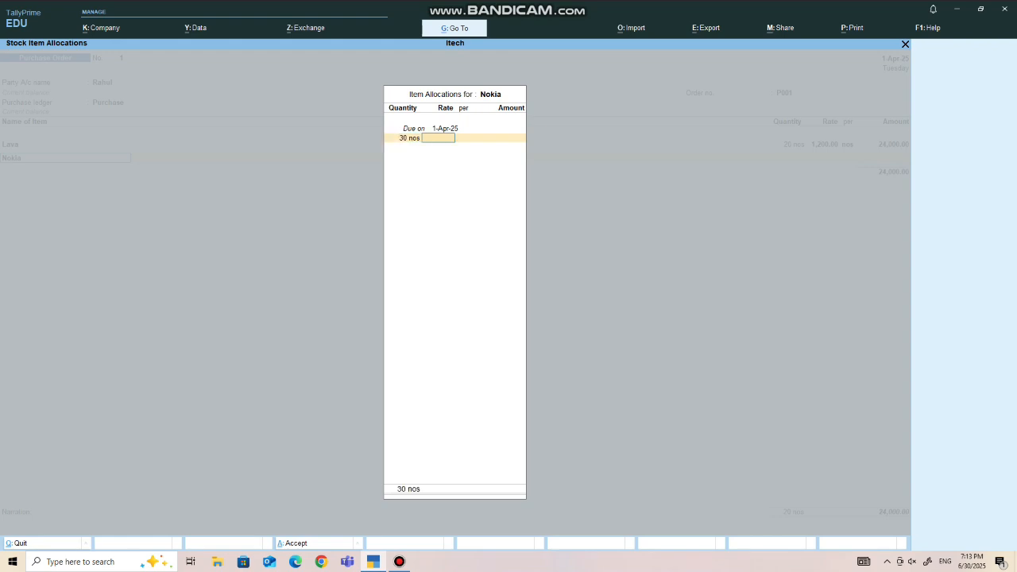
{"action": "type", "text": "1500"}
{"action": "key", "text": "Return"}
{"action": "key", "text": "Return"}
{"action": "key", "text": "Return"}
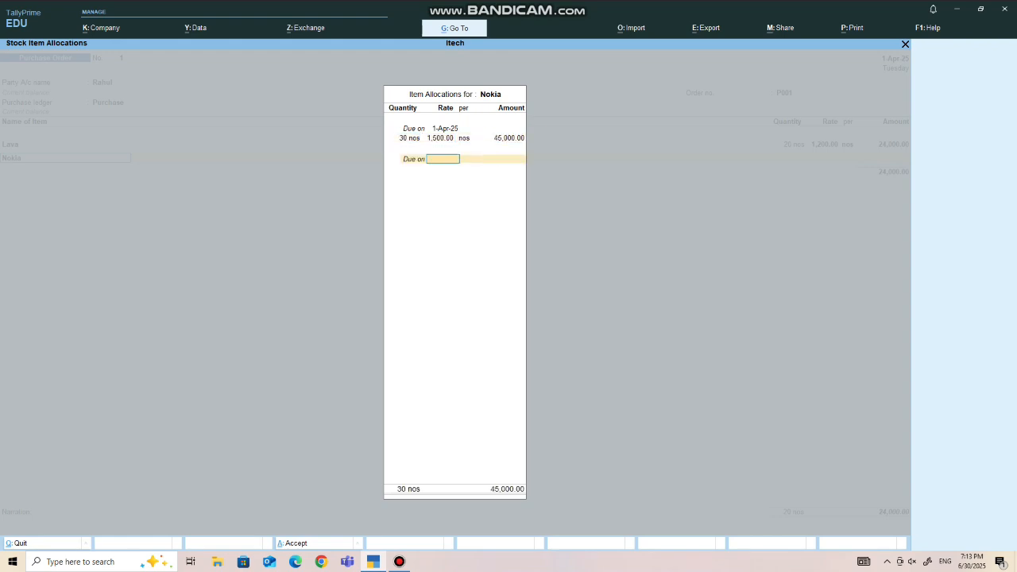
- End the item list, save the purchase order without a narration and return to the Gateway of Tally
{"action": "key", "text": "Return"}
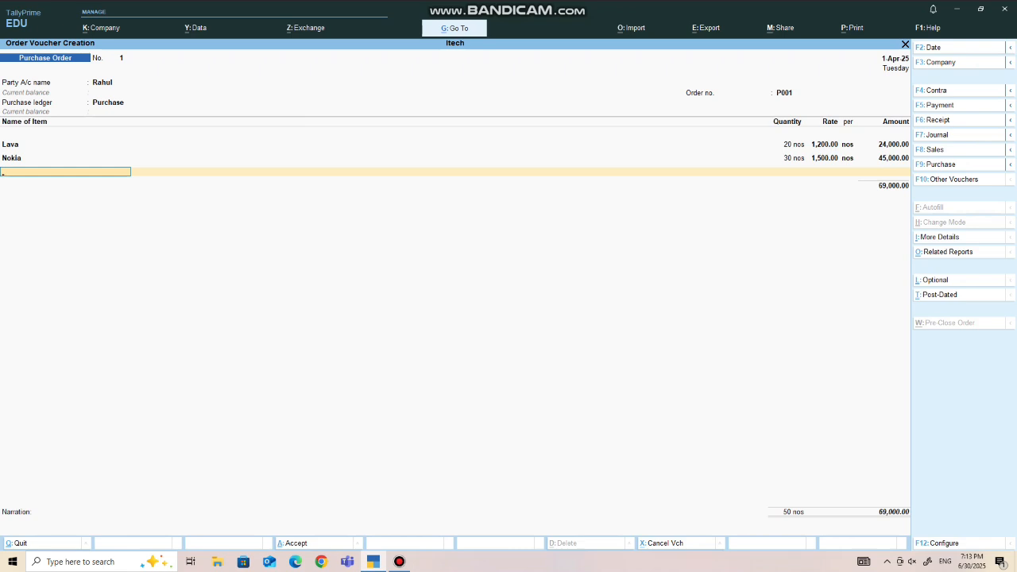
{"action": "key", "text": "Return"}
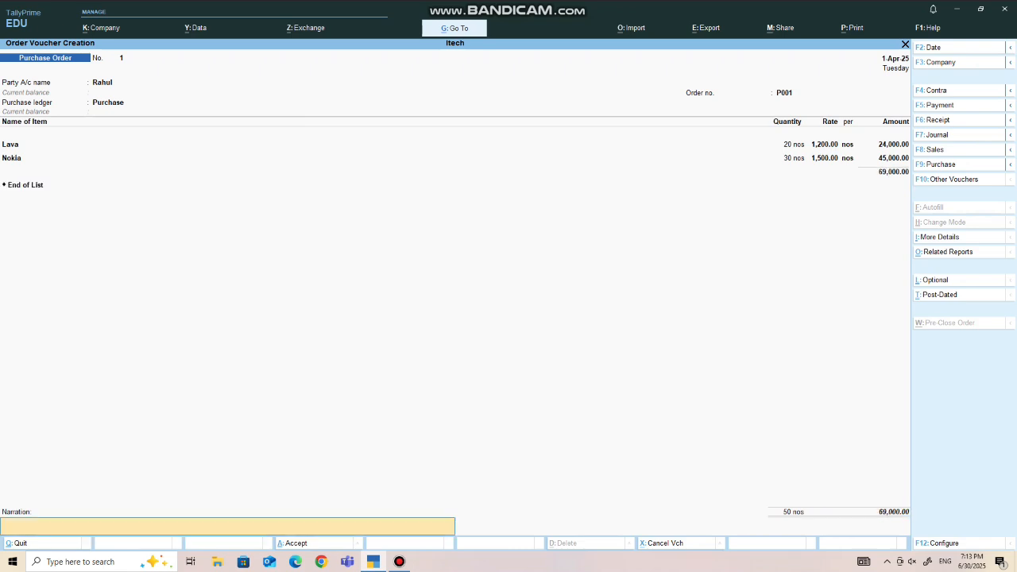
{"action": "key", "text": "Return"}
{"action": "key", "text": "Return"}
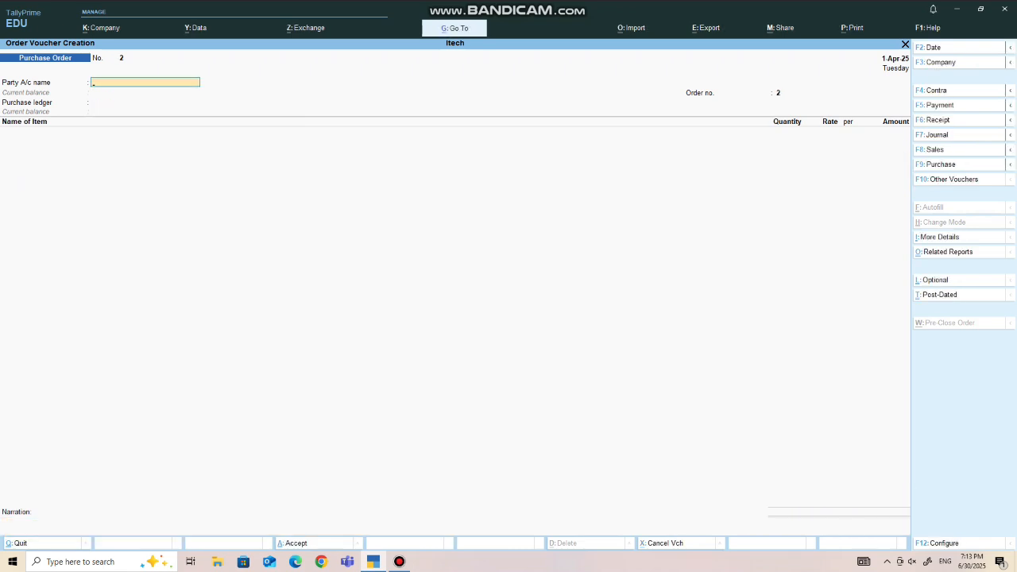
{"action": "key", "text": "Escape"}
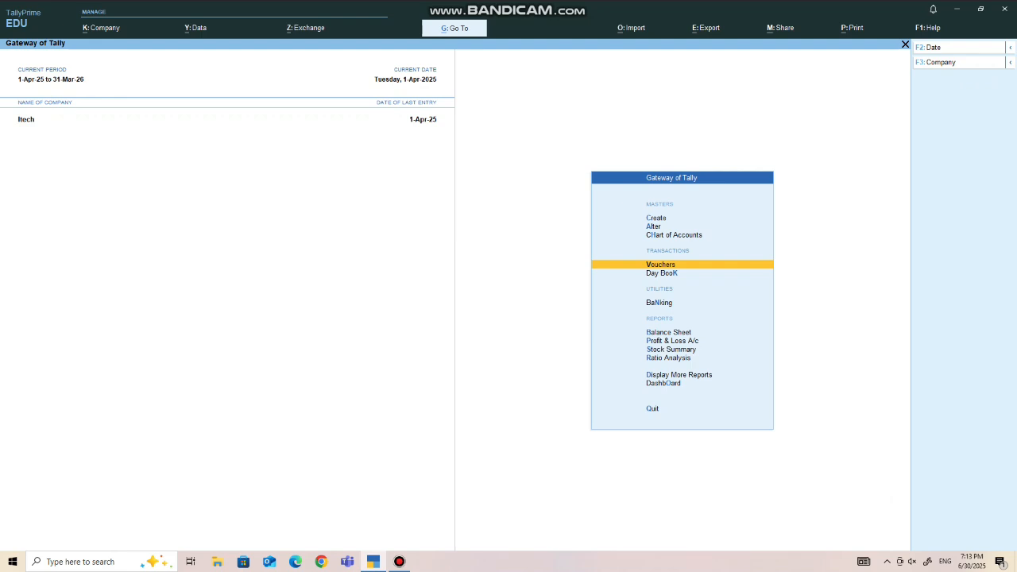
- Check the recorded purchase order in the Day Book and return to the Gateway of Tally
{"action": "key", "text": "Down"}
{"action": "key", "text": "Return"}
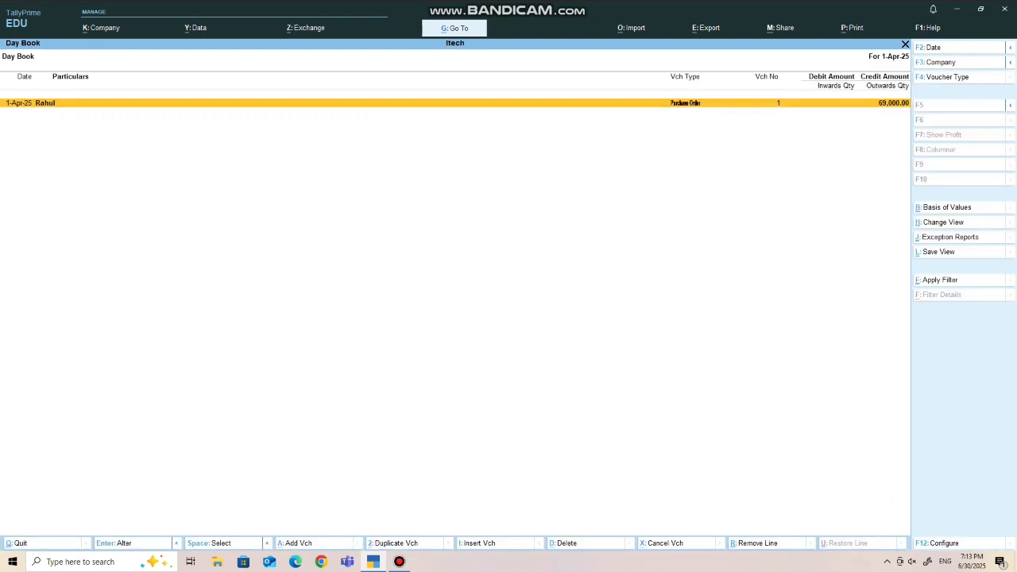
{"action": "key", "text": "Escape"}
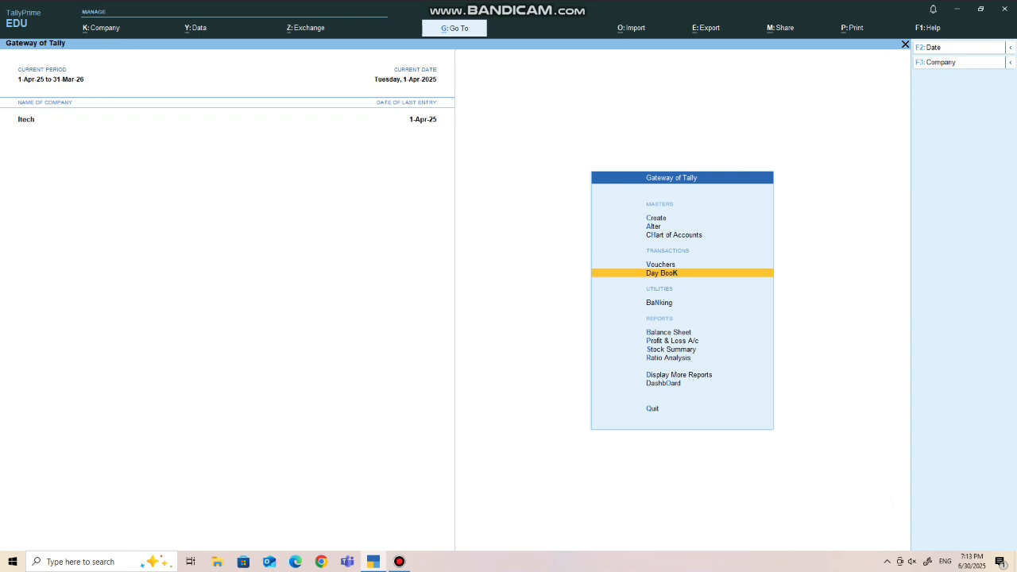
- Reopen voucher entry and show the inactive types in the list of other voucher types
{"action": "key", "text": "Up"}
{"action": "key", "text": "Return"}
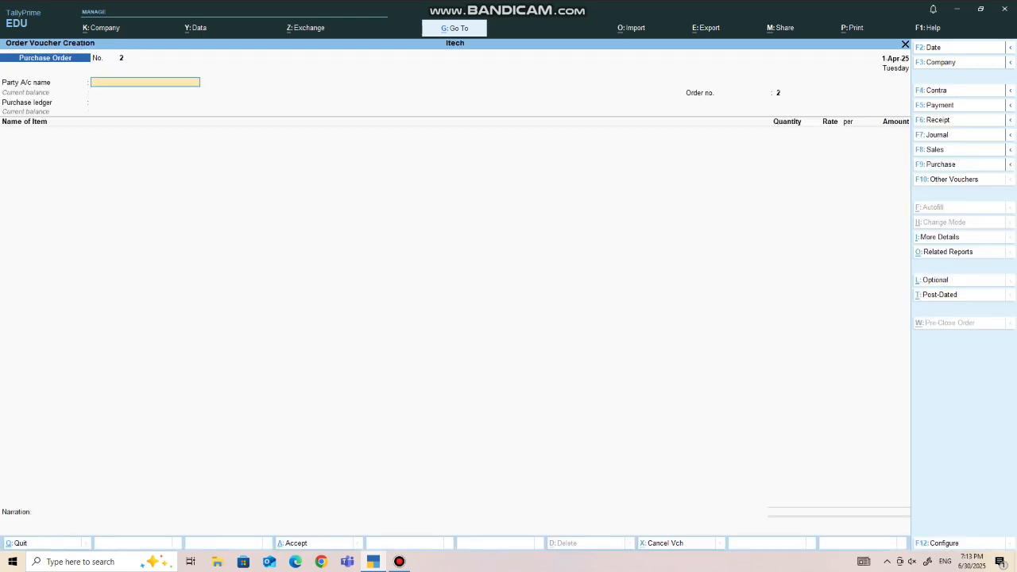
{"action": "key", "text": "F10"}
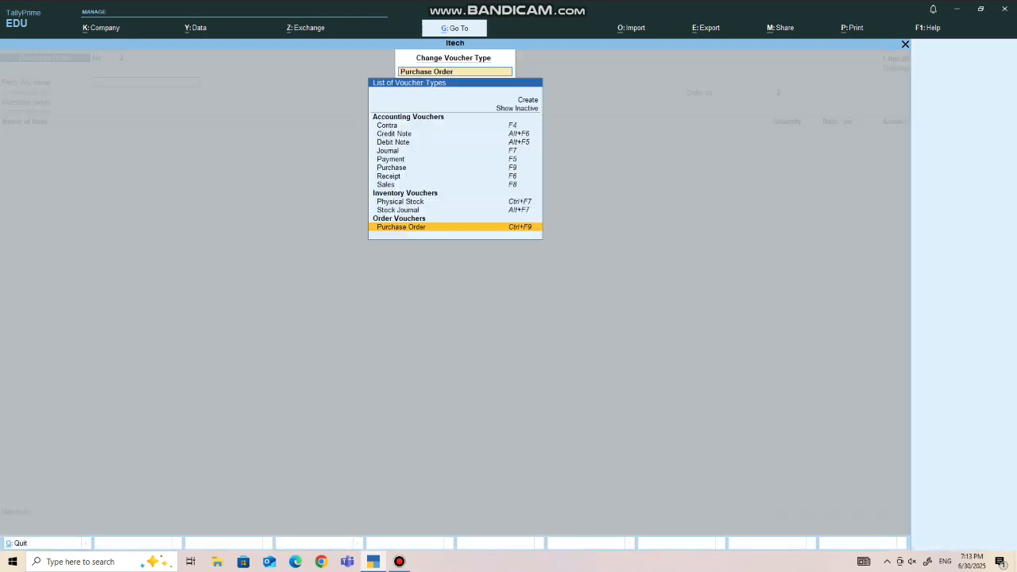
{"action": "key", "text": "Up"}
{"action": "key", "text": "Up"}
{"action": "key", "text": "Up"}
{"action": "key", "text": "Up"}
{"action": "key", "text": "Up"}
{"action": "key", "text": "Up"}
{"action": "key", "text": "Up"}
{"action": "key", "text": "Up"}
{"action": "key", "text": "Up"}
{"action": "key", "text": "Up"}
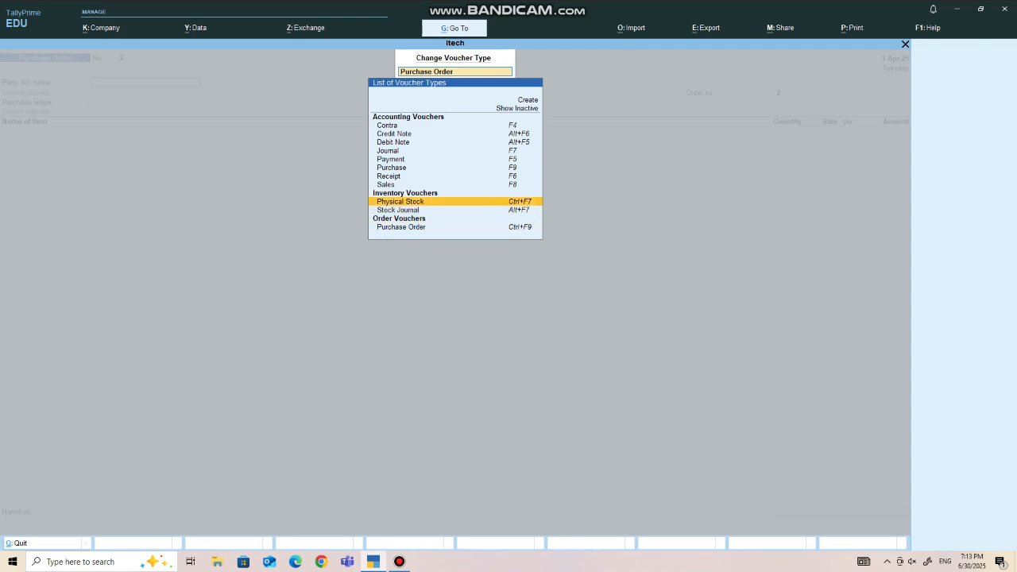
{"action": "key", "text": "Up"}
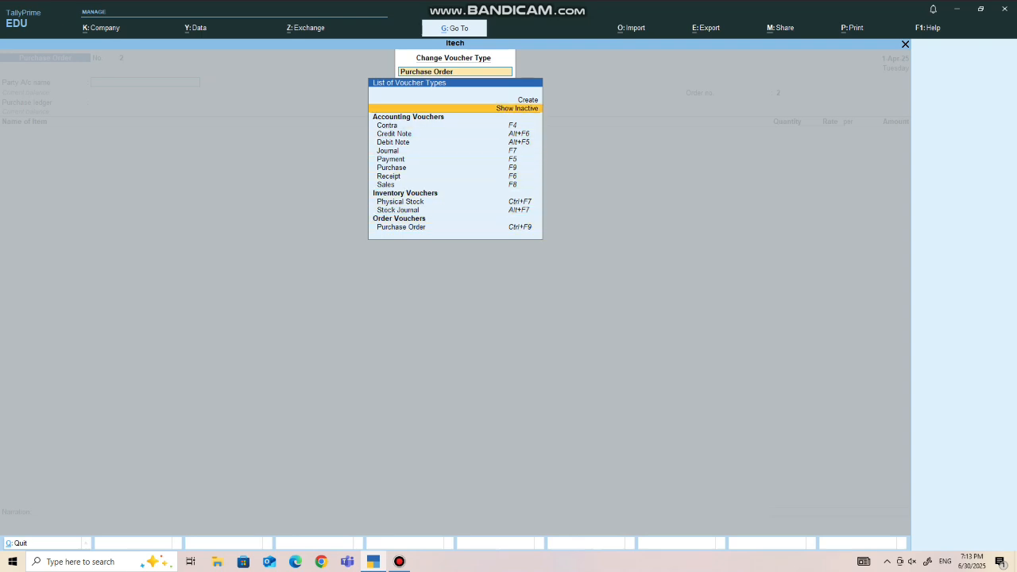
{"action": "key", "text": "Return"}
- Choose the Receipt Note voucher type among the inventory vouchers and activate it
{"action": "key", "text": "Down"}
{"action": "key", "text": "Down"}
{"action": "key", "text": "Down"}
{"action": "key", "text": "Down"}
{"action": "key", "text": "Down"}
{"action": "key", "text": "Down"}
{"action": "key", "text": "Down"}
{"action": "key", "text": "Down"}
{"action": "key", "text": "Down"}
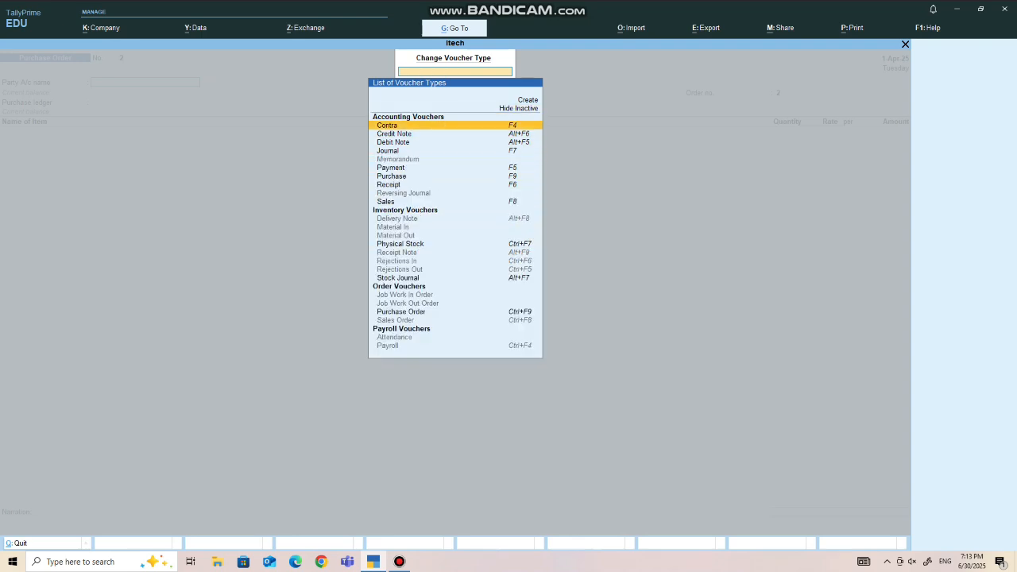
{"action": "key", "text": "Down"}
{"action": "key", "text": "Down"}
{"action": "key", "text": "Down"}
{"action": "key", "text": "Down"}
{"action": "key", "text": "Down"}
{"action": "key", "text": "Down"}
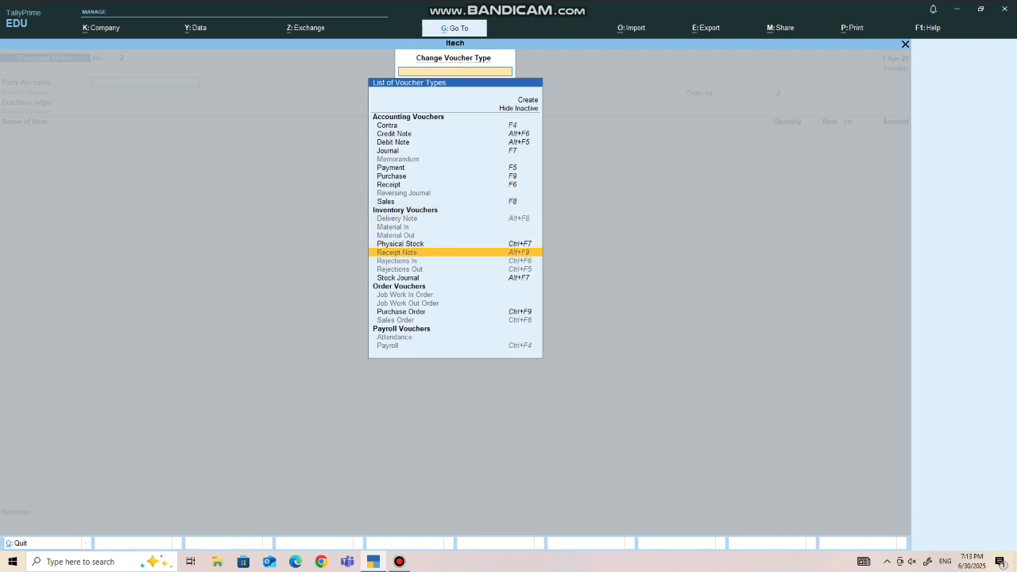
{"action": "key", "text": "Return"}
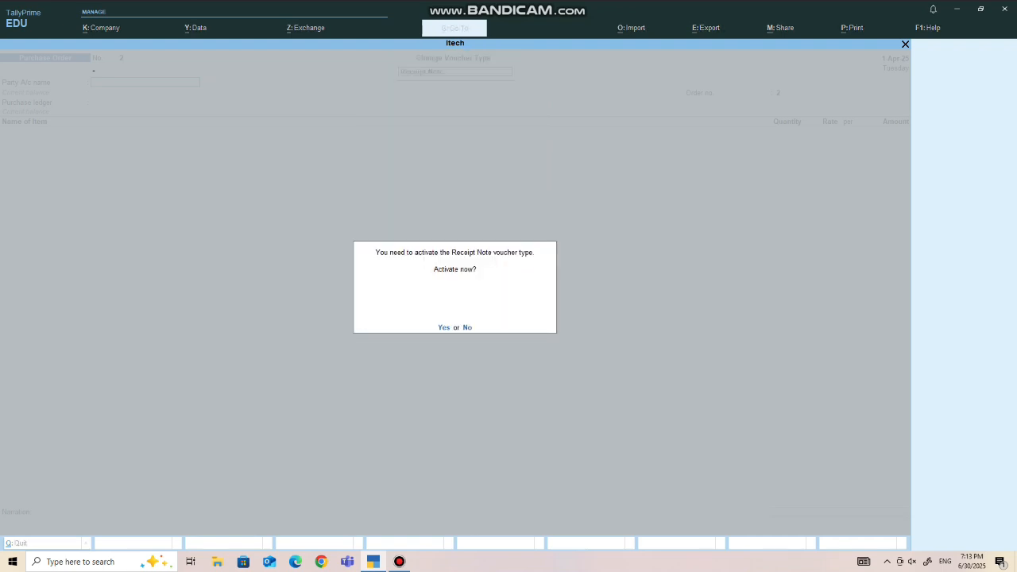
{"action": "key", "text": "Return"}
- Choose the purchase order's supplier as the receipt note's party and link the order dated 1-Apr-25
{"action": "key", "text": "Return"}
{"action": "key", "text": "Return"}
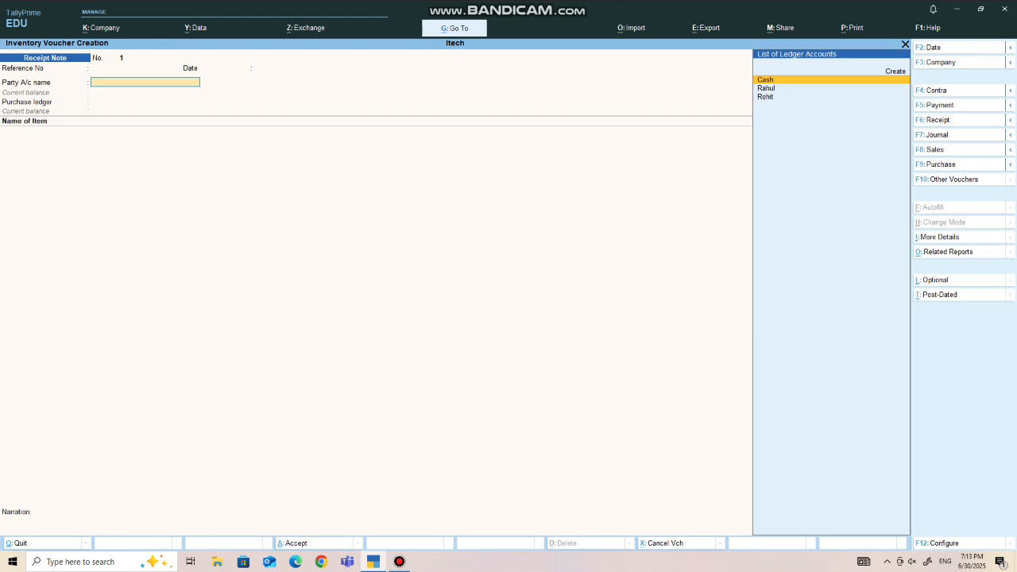
{"action": "key", "text": "Down"}
{"action": "key", "text": "Return"}
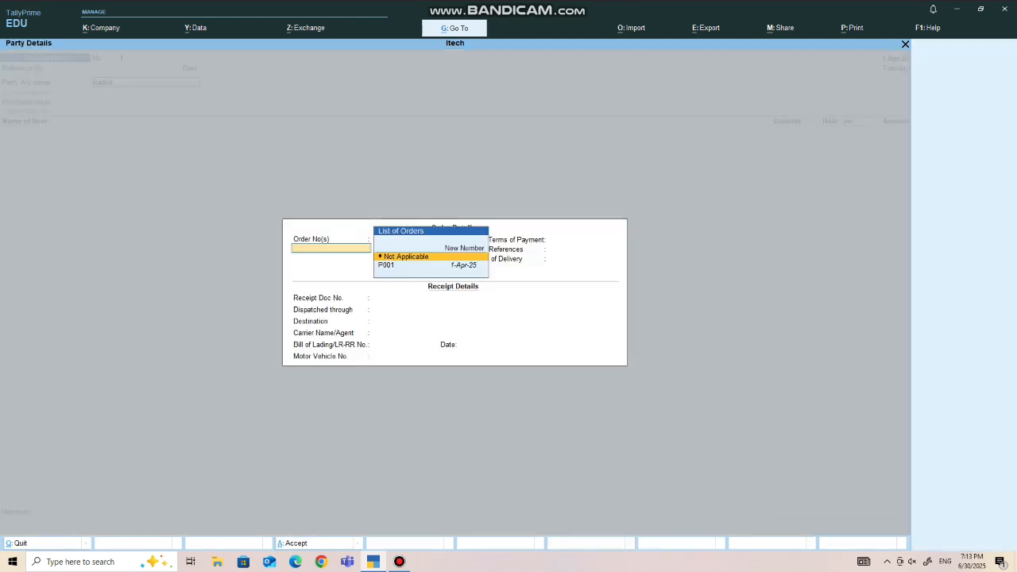
{"action": "key", "text": "Down"}
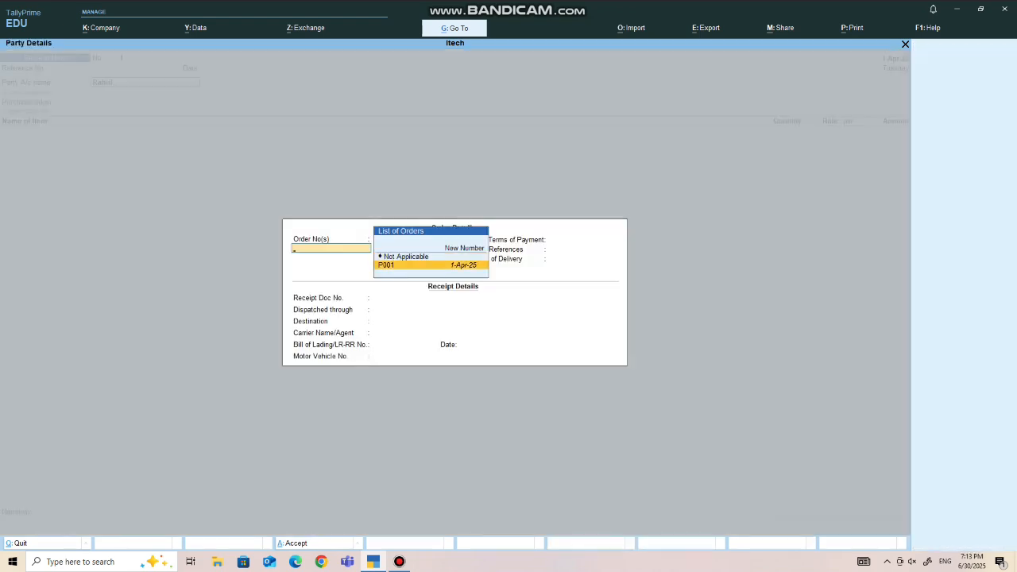
{"action": "key", "text": "Return"}
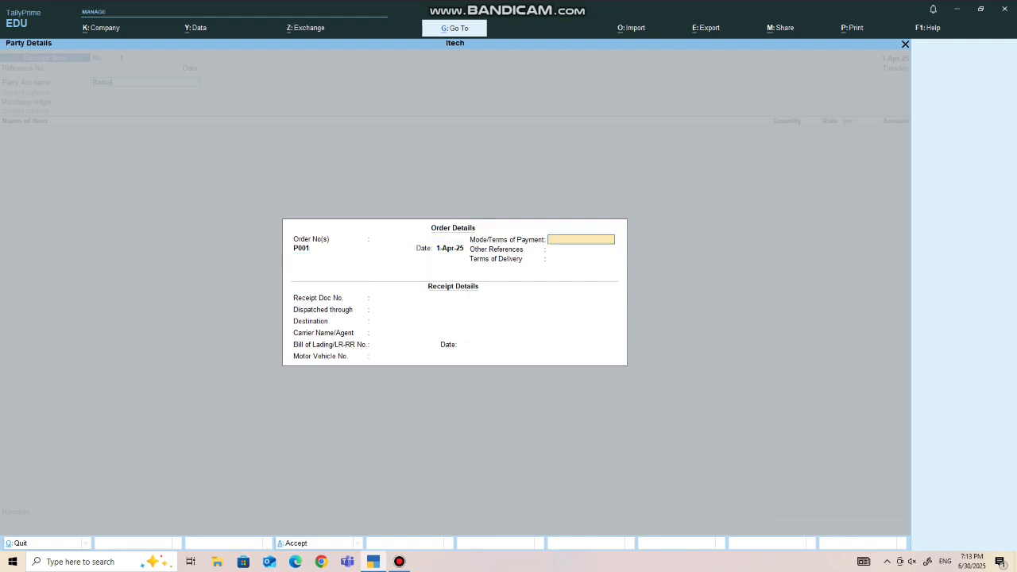
- Accept the order and party details with the items filled from the order, and save the receipt note
{"action": "key", "text": "ctrl+a"}
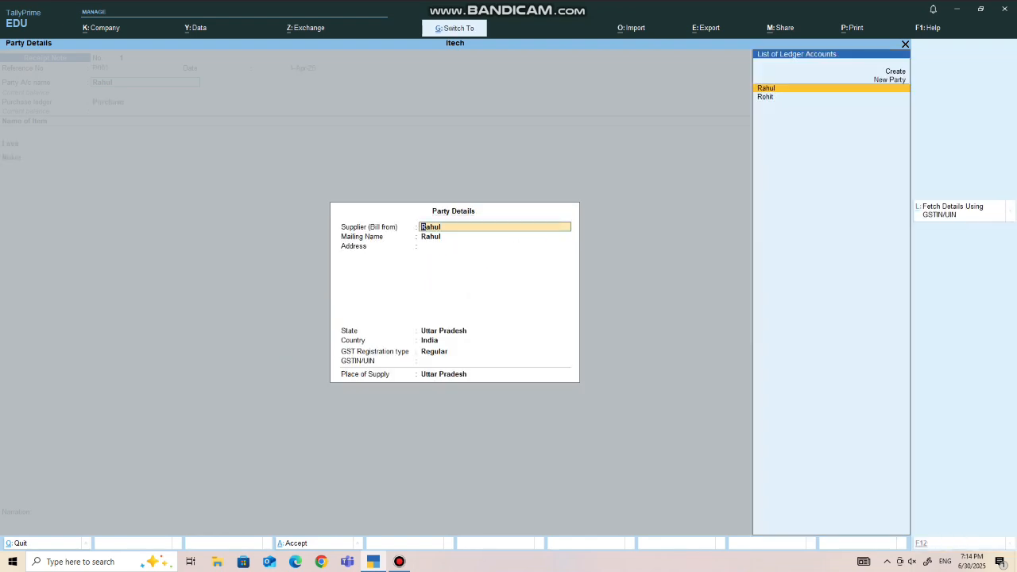
{"action": "key", "text": "ctrl+a"}
{"action": "key", "text": "Return"}
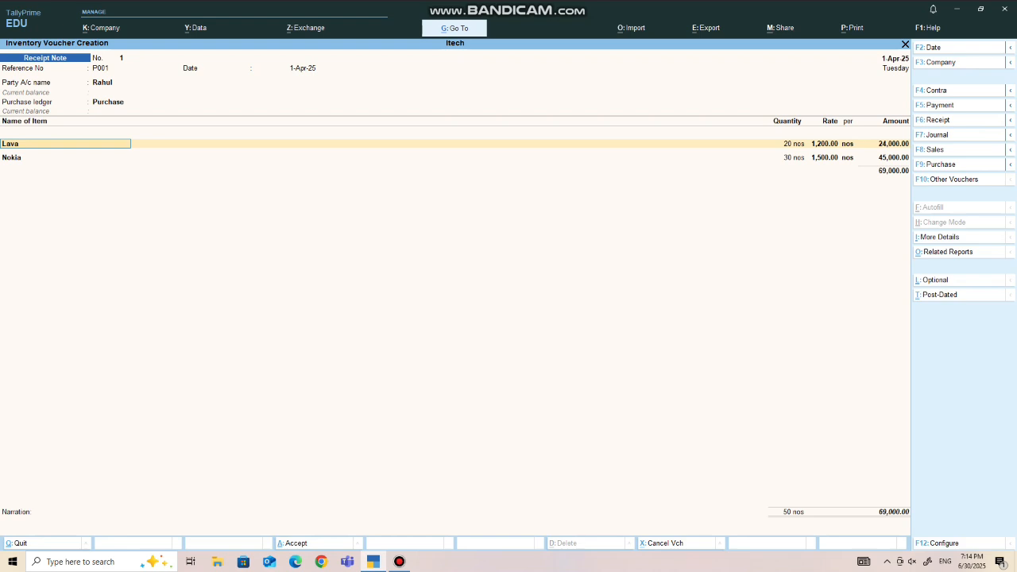
{"action": "key", "text": "ctrl"}
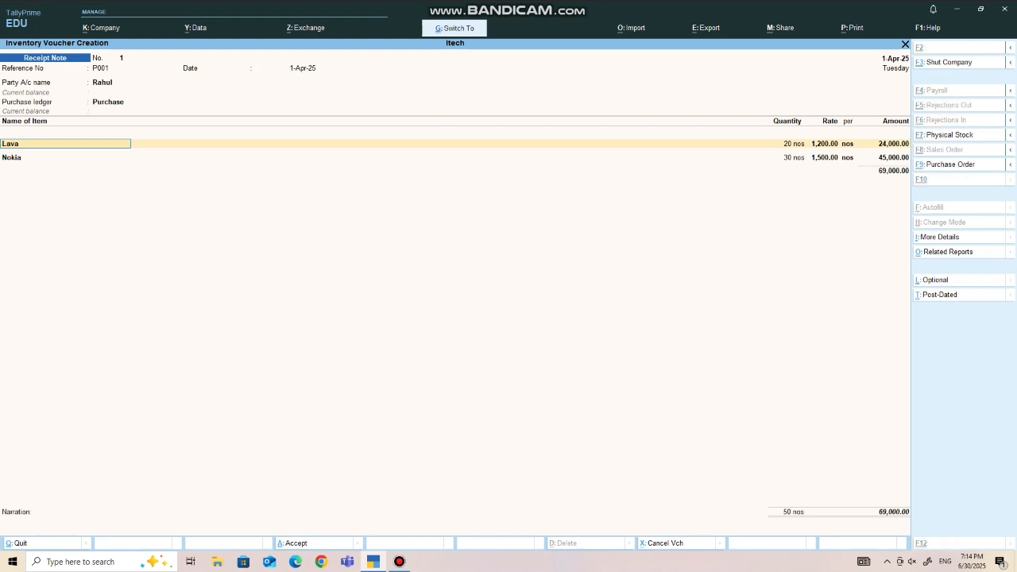
{"action": "key", "text": "ctrl+a"}
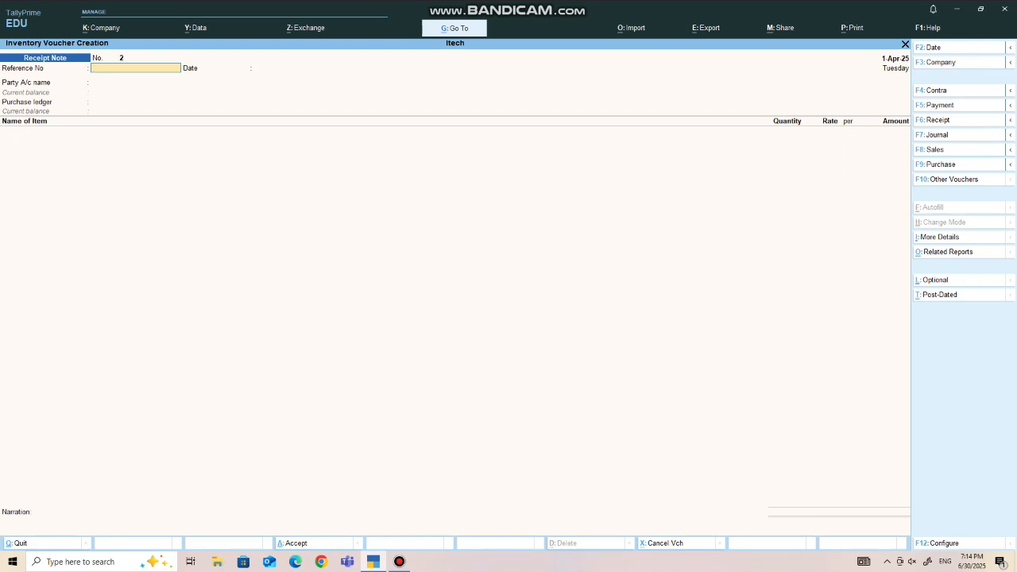
- Start a purchase voucher with the receipt note's supplier as the party and link the pending receipt note
{"action": "key", "text": "F9"}
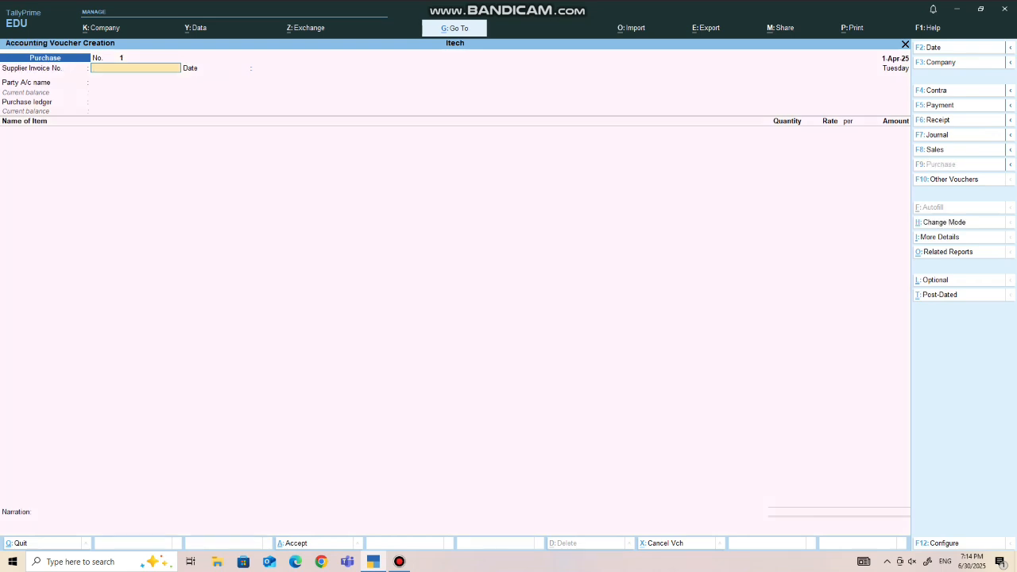
{"action": "key", "text": "Return"}
{"action": "key", "text": "Return"}
{"action": "key", "text": "Down"}
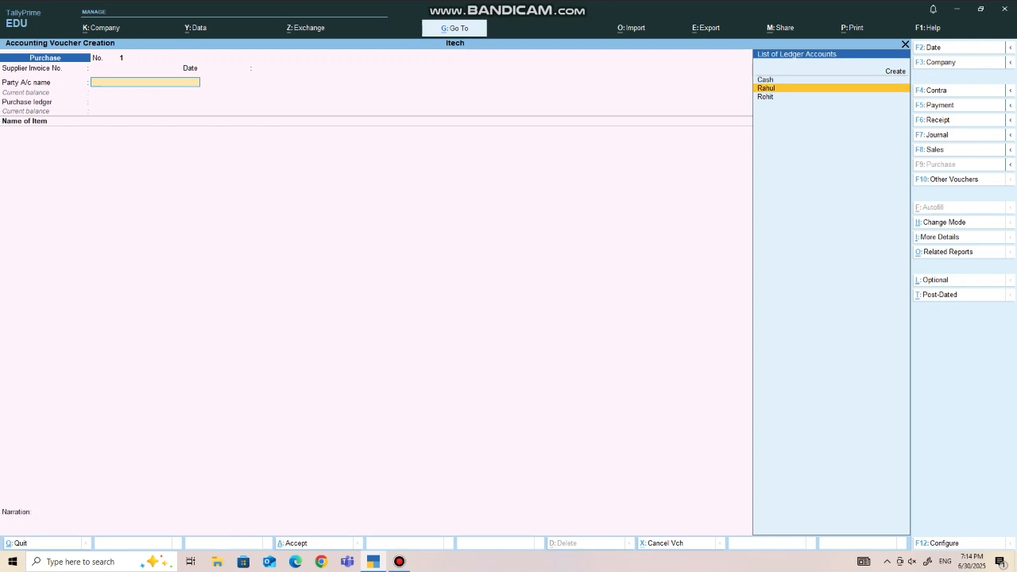
{"action": "key", "text": "Return"}
{"action": "key", "text": "Down"}
{"action": "key", "text": "Return"}
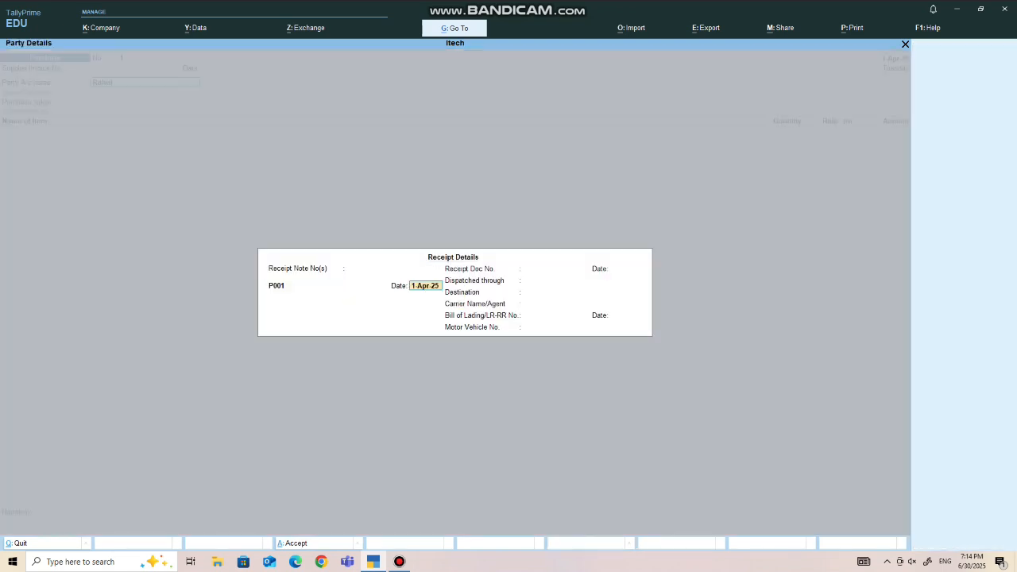
- Accept the receipt date of 1-Apr-25 and the party details, and save the purchase voucher with the filled items
{"action": "key", "text": "Return"}
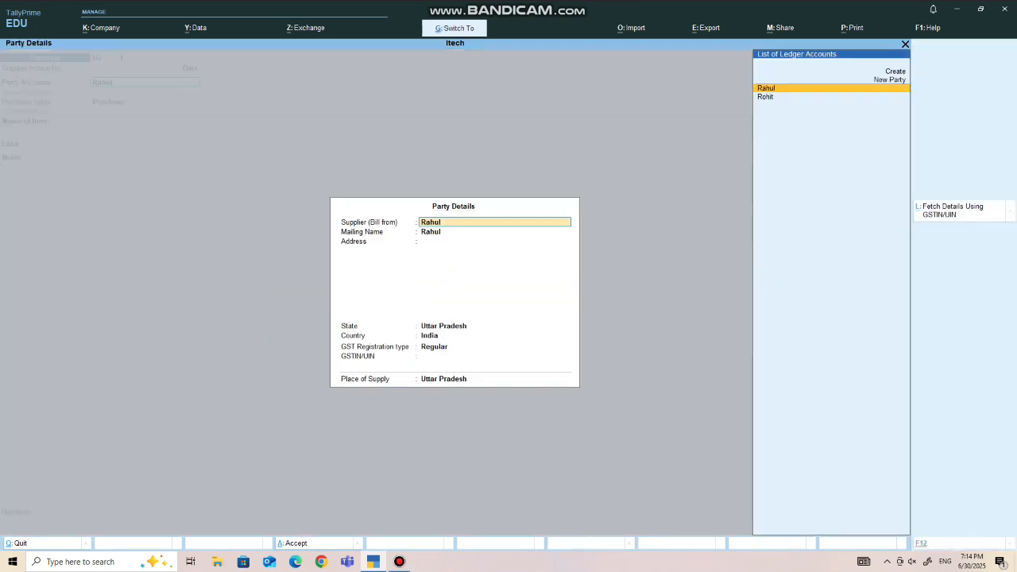
{"action": "key", "text": "Return"}
{"action": "key", "text": "Return"}
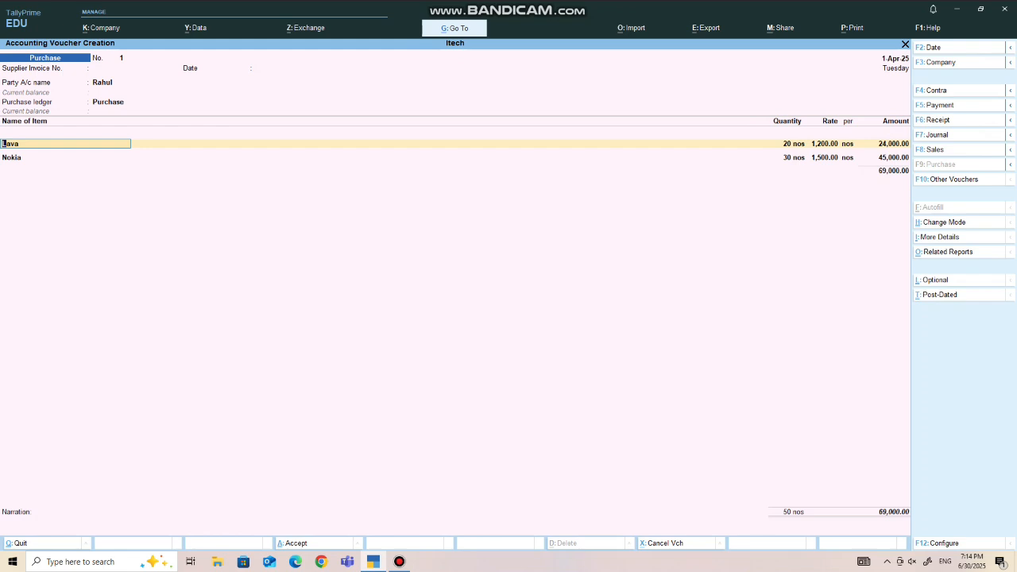
{"action": "key", "text": "ctrl+a"}
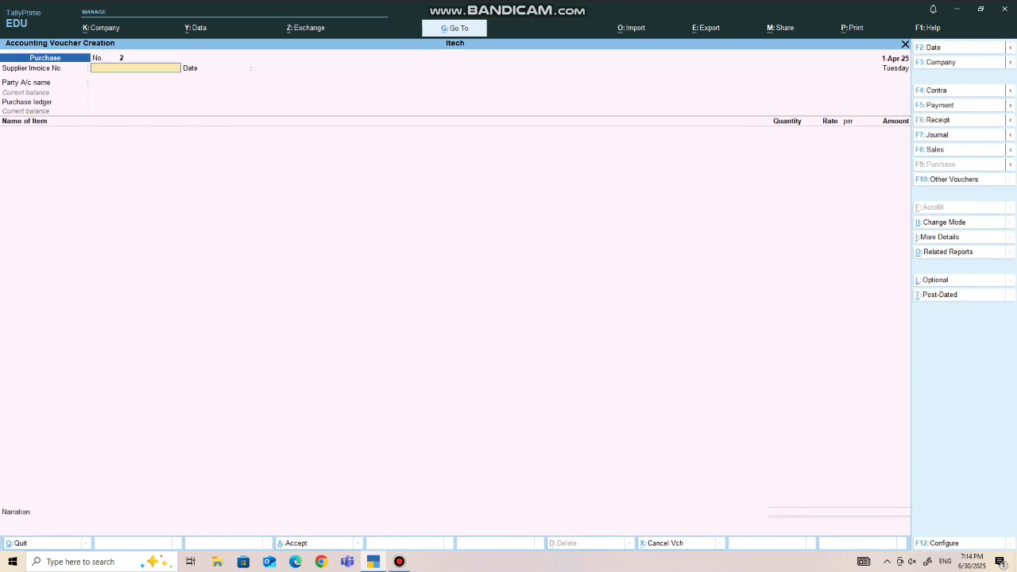
- Open the list of other voucher types from the new purchase voucher and show the inactive types
{"action": "key", "text": "F10"}
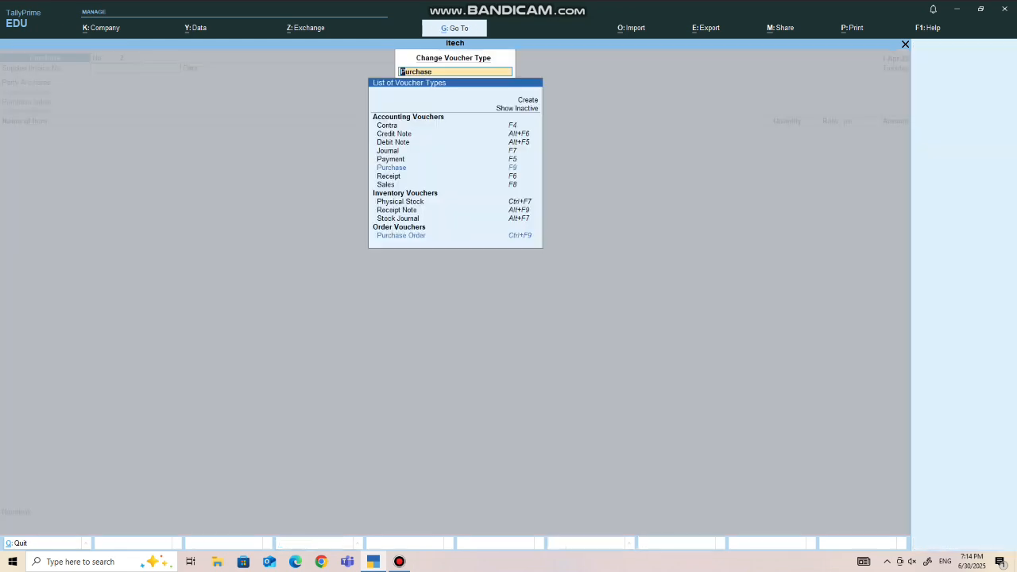
{"action": "key", "text": "Up"}
{"action": "key", "text": "Up"}
{"action": "key", "text": "Up"}
{"action": "key", "text": "Up"}
{"action": "key", "text": "Up"}
{"action": "key", "text": "Up"}
{"action": "key", "text": "Up"}
{"action": "key", "text": "Up"}
{"action": "key", "text": "Up"}
{"action": "key", "text": "Up"}
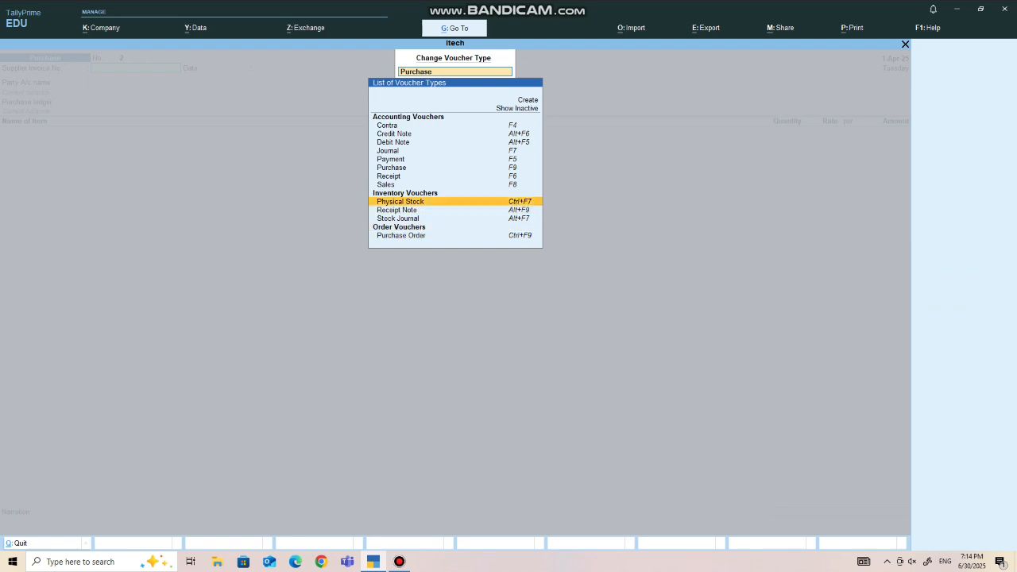
{"action": "key", "text": "Up"}
{"action": "key", "text": "Up"}
{"action": "key", "text": "Up"}
{"action": "key", "text": "Return"}
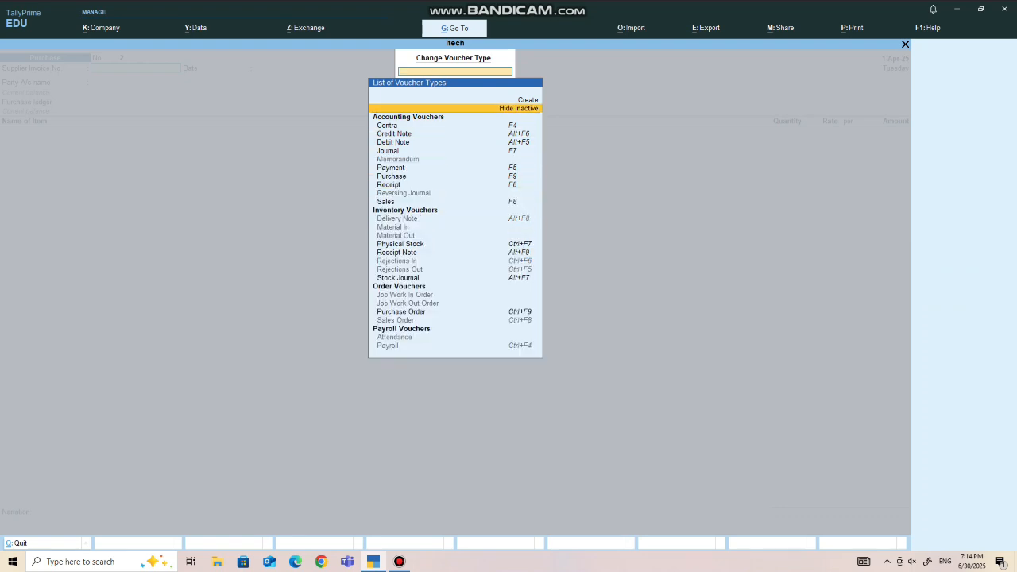
- Choose the Sales Order voucher type among the order vouchers and activate it
{"action": "key", "text": "Down"}
{"action": "key", "text": "Down"}
{"action": "key", "text": "Down"}
{"action": "key", "text": "Down"}
{"action": "key", "text": "Down"}
{"action": "key", "text": "Down"}
{"action": "key", "text": "Down"}
{"action": "key", "text": "Down"}
{"action": "key", "text": "Down"}
{"action": "key", "text": "Down"}
{"action": "key", "text": "Down"}
{"action": "key", "text": "Down"}
{"action": "key", "text": "Down"}
{"action": "key", "text": "Down"}
{"action": "key", "text": "Down"}
{"action": "key", "text": "Down"}
{"action": "key", "text": "Down"}
{"action": "key", "text": "Down"}
{"action": "key", "text": "Down"}
{"action": "key", "text": "Down"}
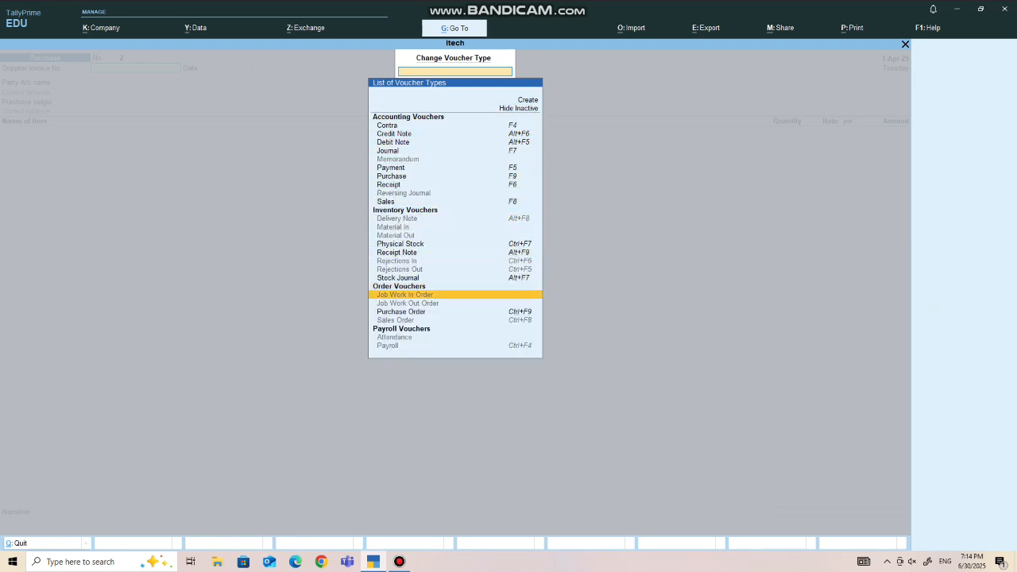
{"action": "key", "text": "Return"}
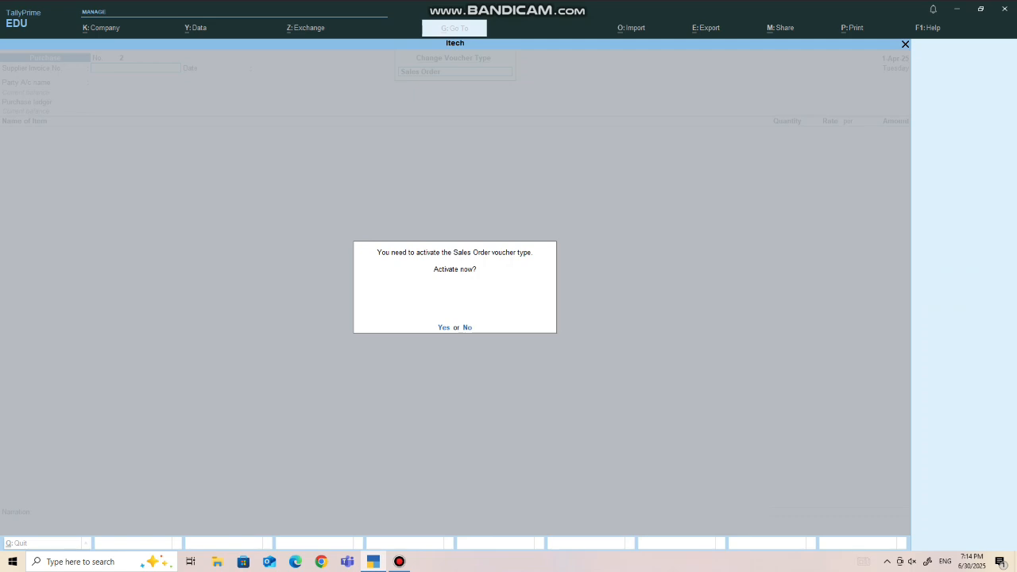
{"action": "key", "text": "y"}
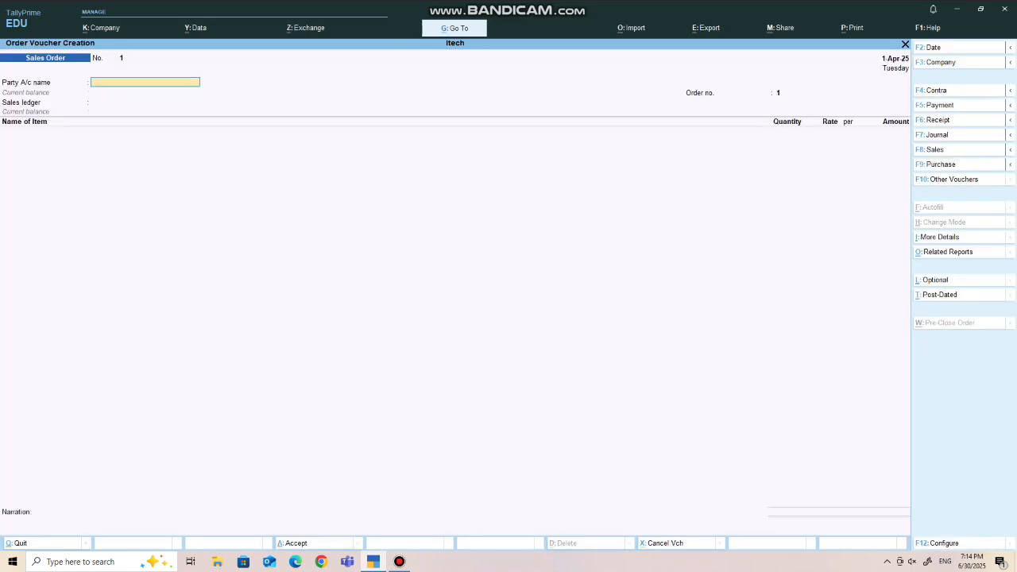
- Choose the customer's ledger as the sales order's party and accept the party details
{"action": "type", "text": "R"}
{"action": "key", "text": "Down"}
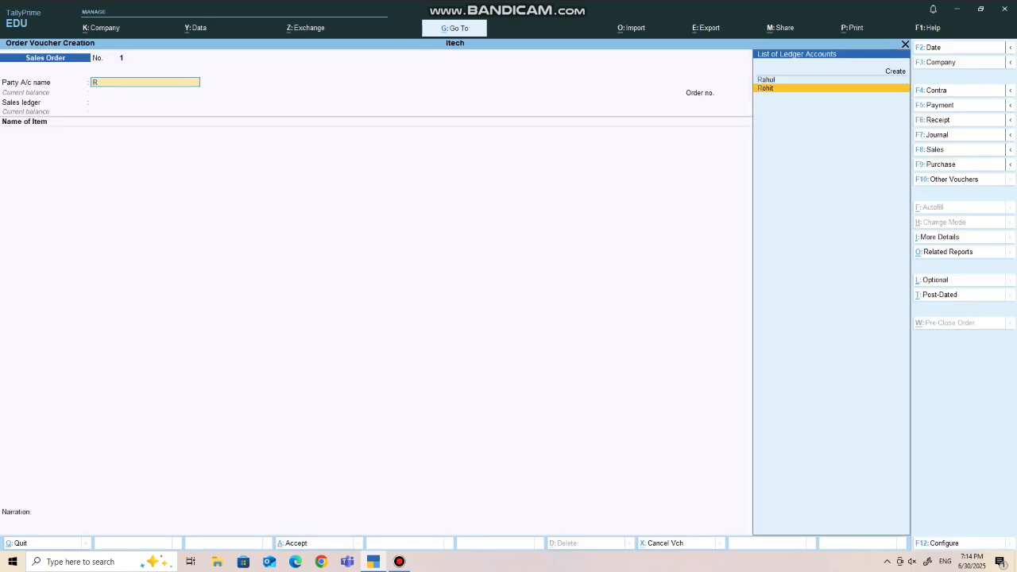
{"action": "key", "text": "Return"}
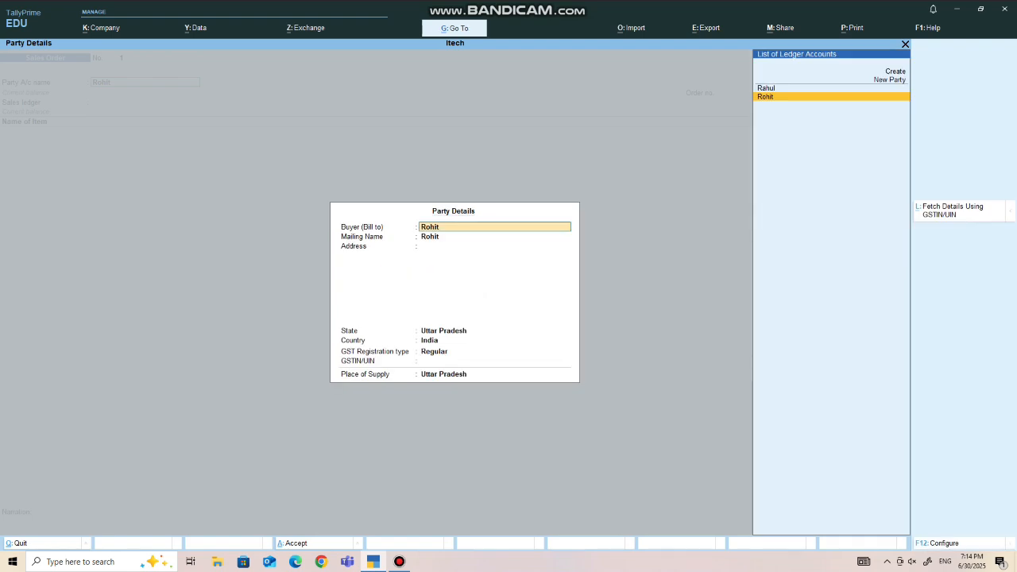
{"action": "key", "text": "ctrl+a"}
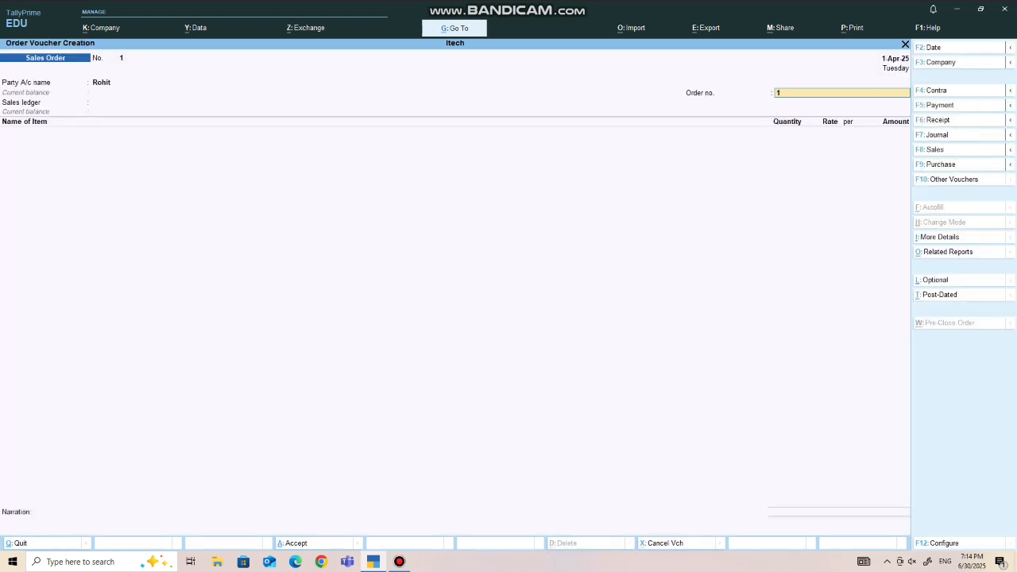
- Enter the sales order's order number and choose Sales as the sales ledger
{"action": "type", "text": "S001"}
{"action": "key", "text": "Return"}
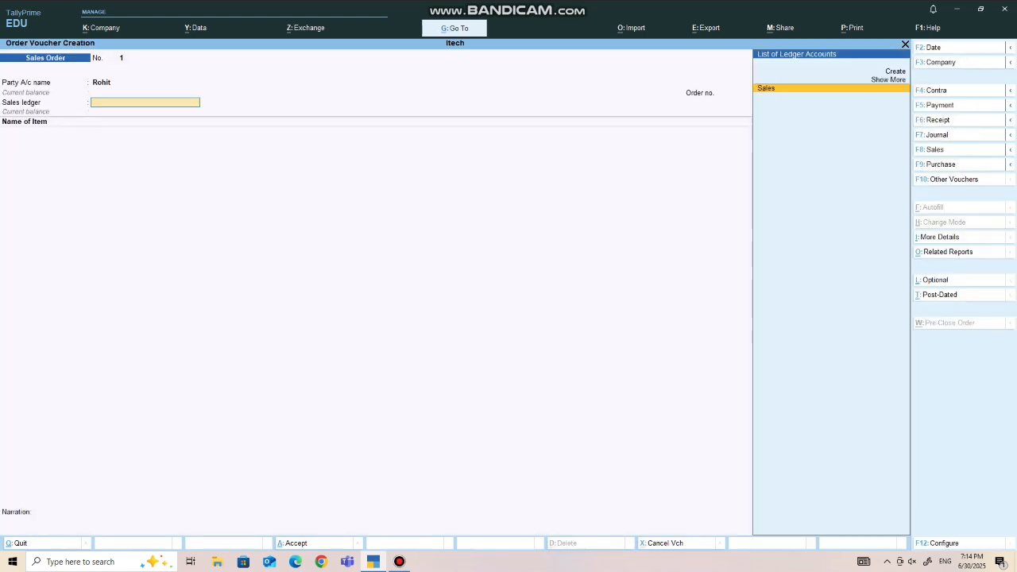
{"action": "key", "text": "Return"}
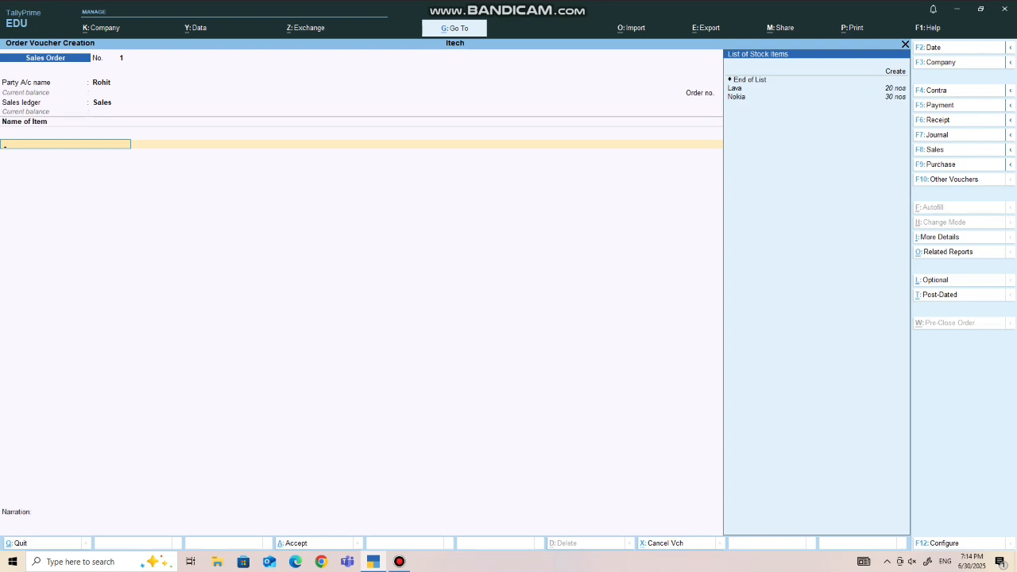
- Add the item Lava to the sales order, due on 1-Apr-25, with quantity 10 nos at a rate of 1,500
{"action": "key", "text": "Down"}
{"action": "key", "text": "Return"}
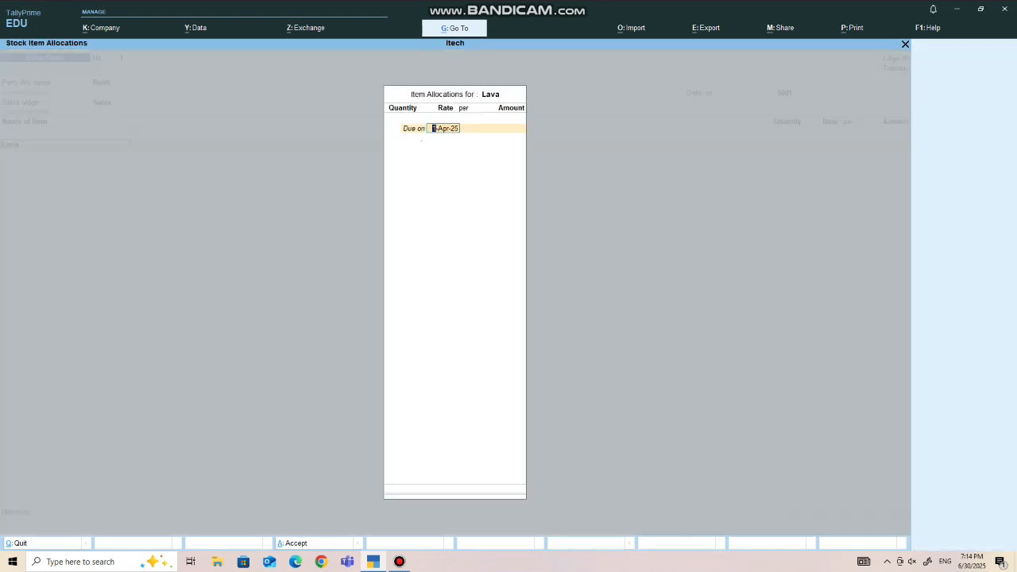
{"action": "key", "text": "Return"}
{"action": "type", "text": "10"}
{"action": "key", "text": "Return"}
{"action": "type", "text": "1,500"}
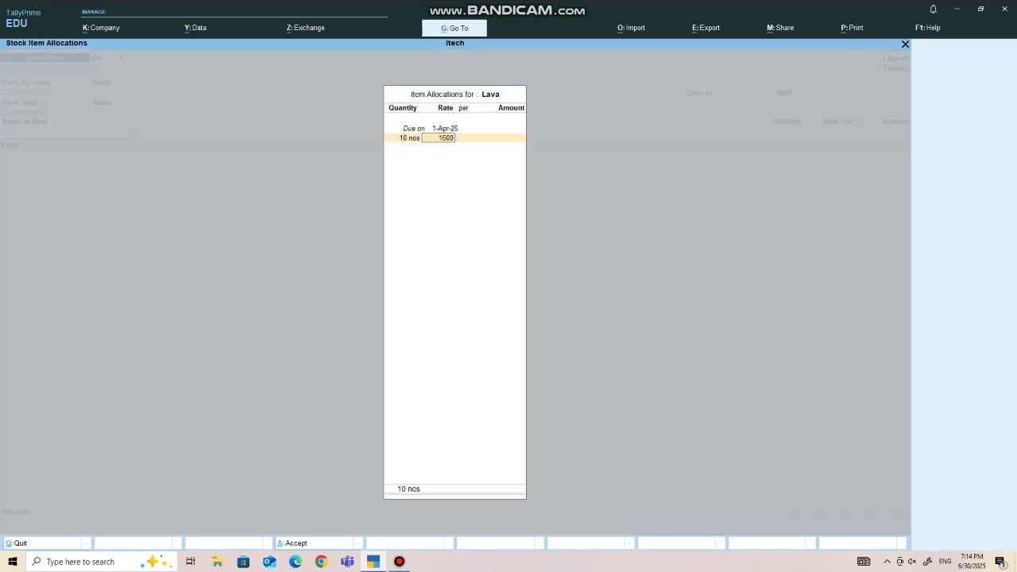
{"action": "key", "text": "Return"}
- Add the item Nokia, due on 1-Apr-25, with quantity 20 nos at a rate of 1,600, and save the sales order
{"action": "key", "text": "Return"}
{"action": "key", "text": "Return"}
{"action": "key", "text": "Return"}
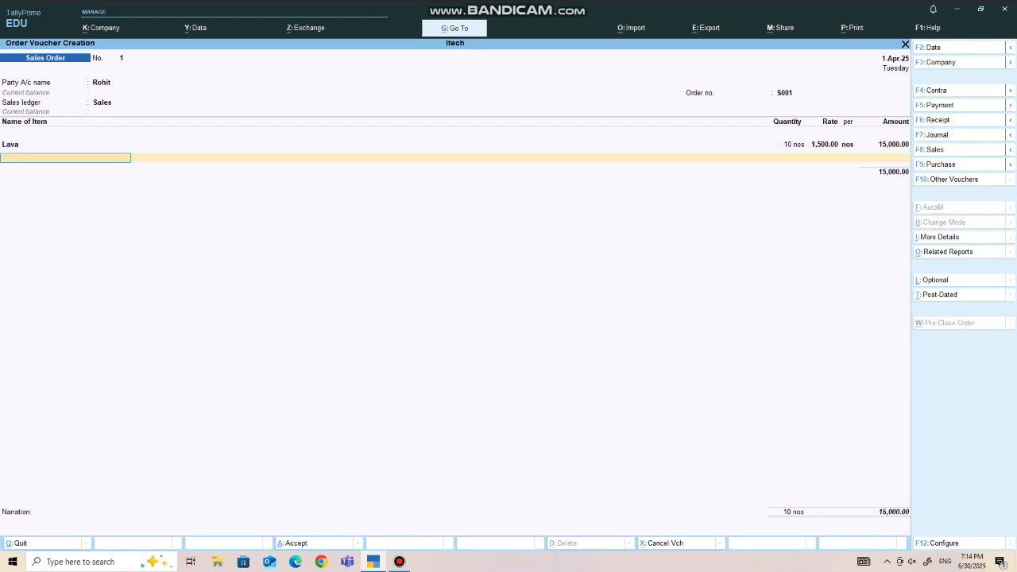
{"action": "type", "text": "nok"}
{"action": "key", "text": "Return"}
{"action": "key", "text": "Return"}
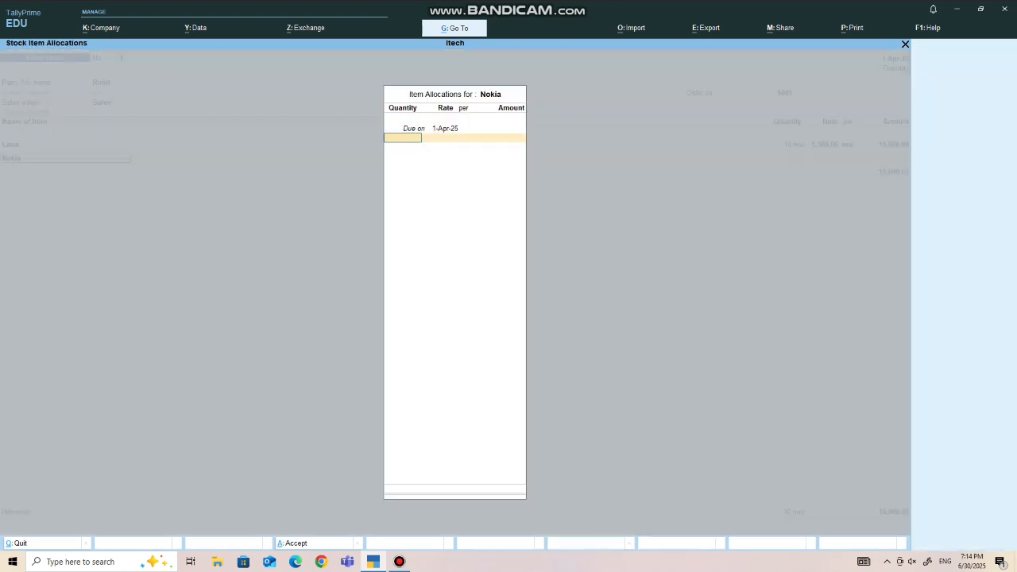
{"action": "type", "text": "20"}
{"action": "key", "text": "Return"}
{"action": "type", "text": "1600"}
{"action": "key", "text": "Return"}
{"action": "key", "text": "Return"}
{"action": "key", "text": "Return"}
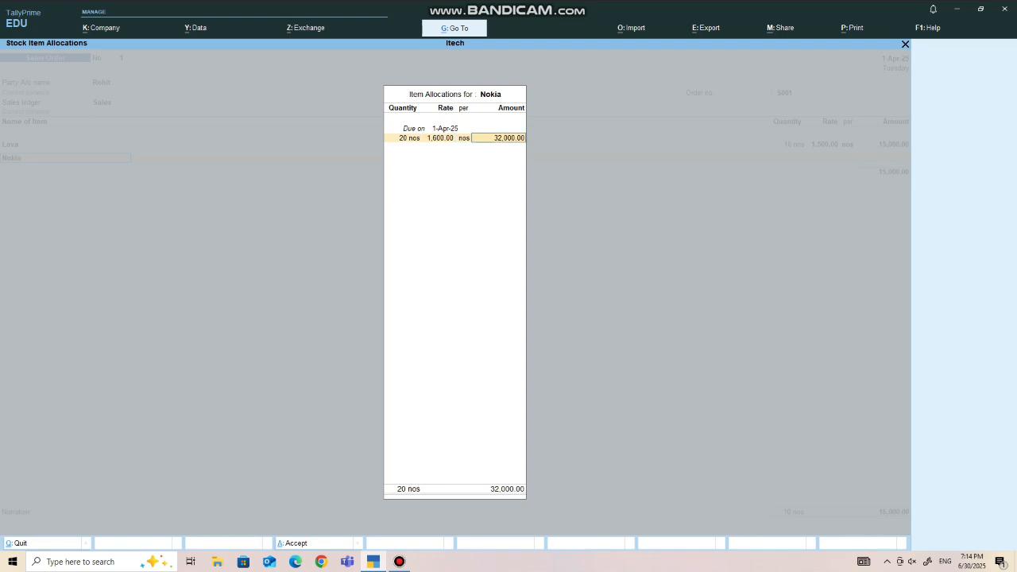
{"action": "key", "text": "Return"}
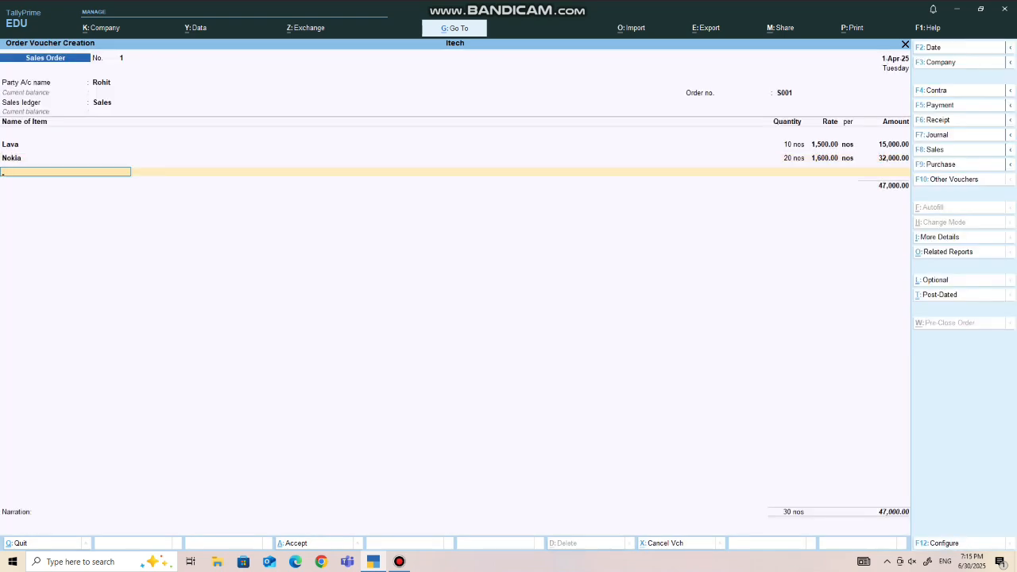
{"action": "key", "text": "ctrl"}
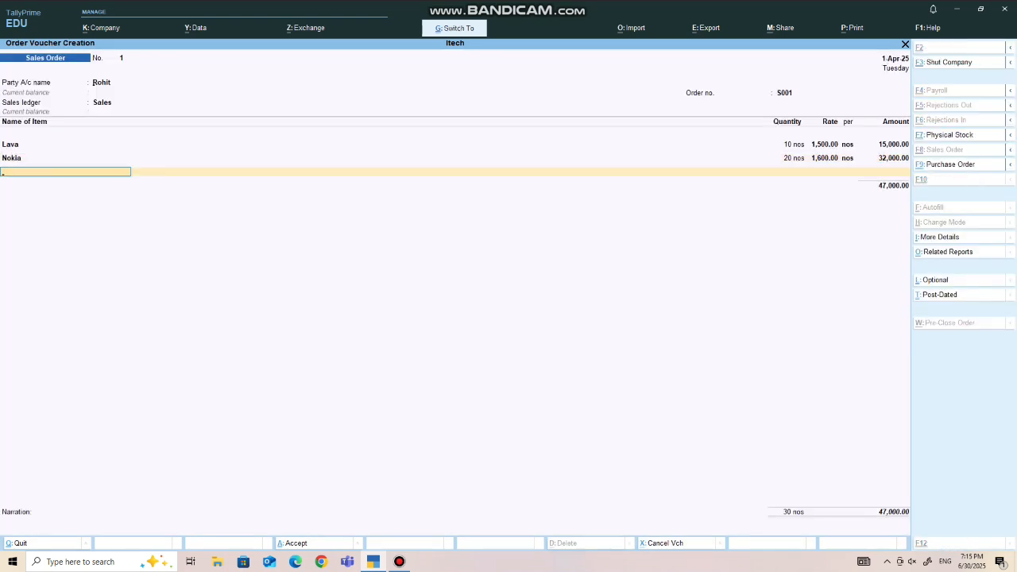
{"action": "key", "text": "ctrl+a"}
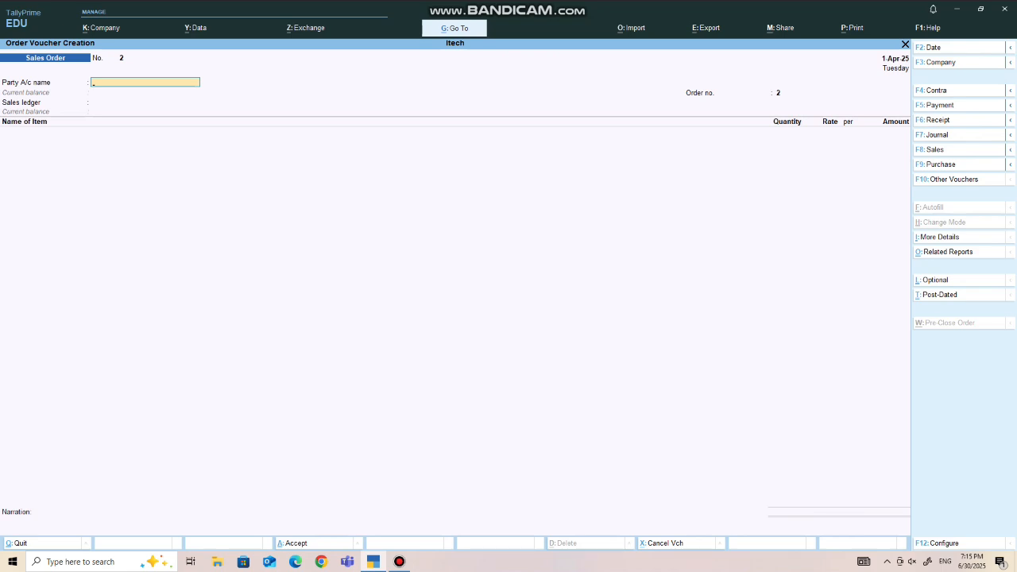
- Reopen the list of other voucher types from the sales order screen and show the inactive types
{"action": "key", "text": "F10"}
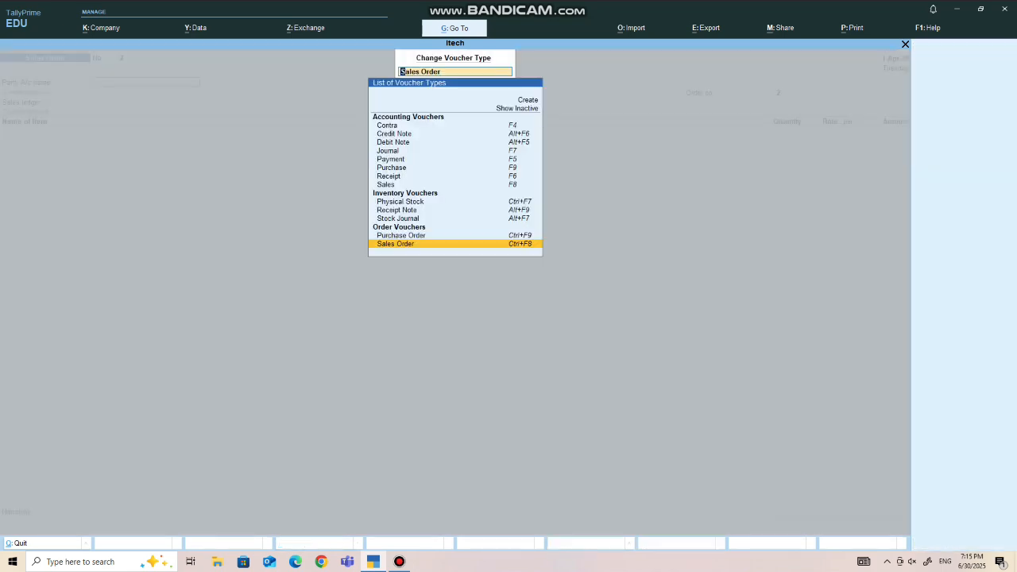
{"action": "key", "text": "Up"}
{"action": "key", "text": "Up"}
{"action": "key", "text": "Up"}
{"action": "key", "text": "Up"}
{"action": "key", "text": "Up"}
{"action": "key", "text": "Up"}
{"action": "key", "text": "Up"}
{"action": "key", "text": "Up"}
{"action": "key", "text": "Up"}
{"action": "key", "text": "Up"}
{"action": "key", "text": "Up"}
{"action": "key", "text": "Up"}
{"action": "key", "text": "Up"}
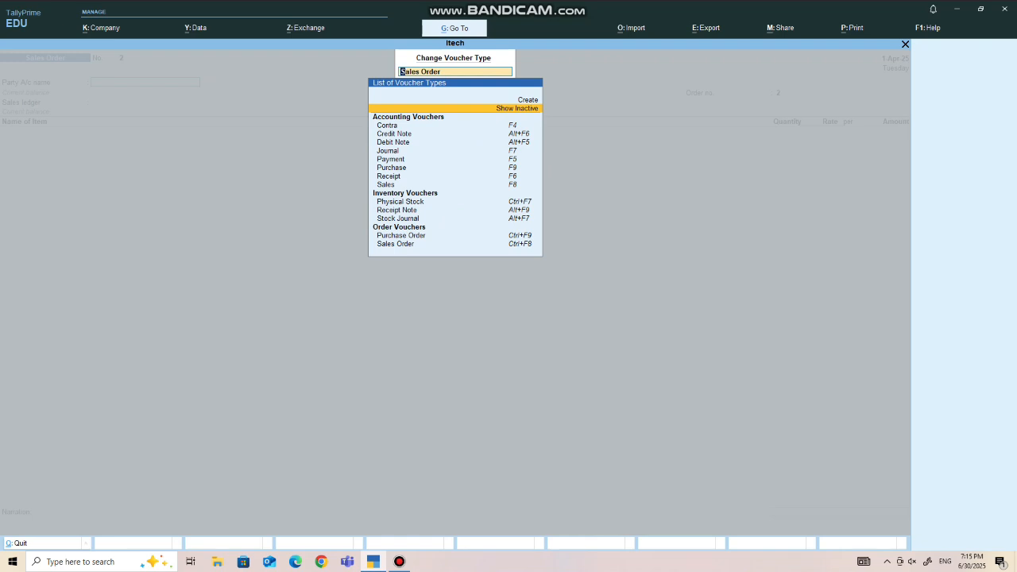
{"action": "key", "text": "Return"}
- Choose Delivery Note from the inventory voucher types and activate it
{"action": "key", "text": "Down"}
{"action": "key", "text": "Down"}
{"action": "key", "text": "Down"}
{"action": "key", "text": "Down"}
{"action": "key", "text": "Down"}
{"action": "key", "text": "Down"}
{"action": "key", "text": "Down"}
{"action": "key", "text": "Down"}
{"action": "key", "text": "Down"}
{"action": "key", "text": "Down"}
{"action": "key", "text": "Down"}
{"action": "key", "text": "Down"}
{"action": "key", "text": "Down"}
{"action": "key", "text": "Down"}
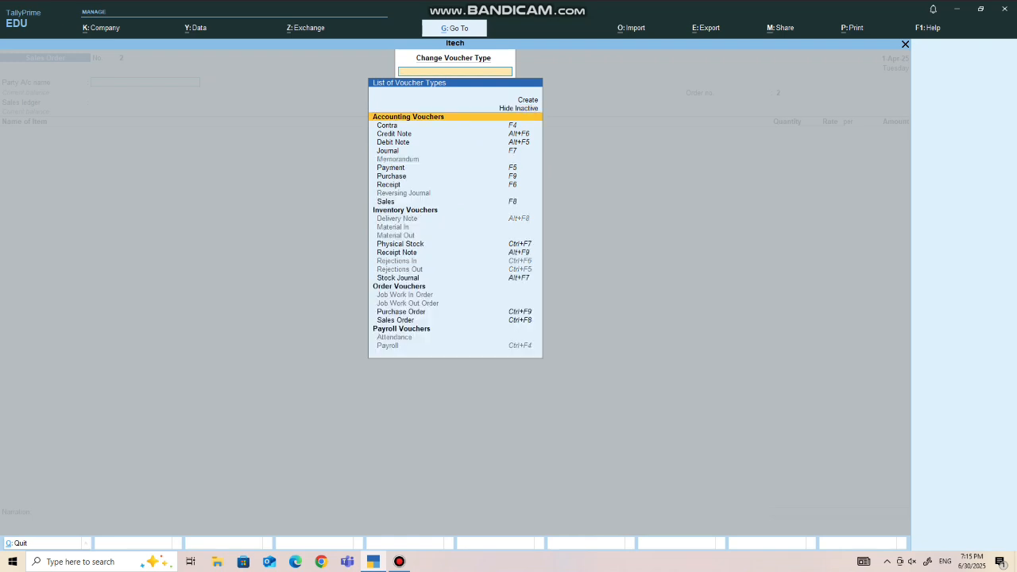
{"action": "key", "text": "Up"}
{"action": "key", "text": "Up"}
{"action": "key", "text": "Up"}
{"action": "key", "text": "Up"}
{"action": "key", "text": "Up"}
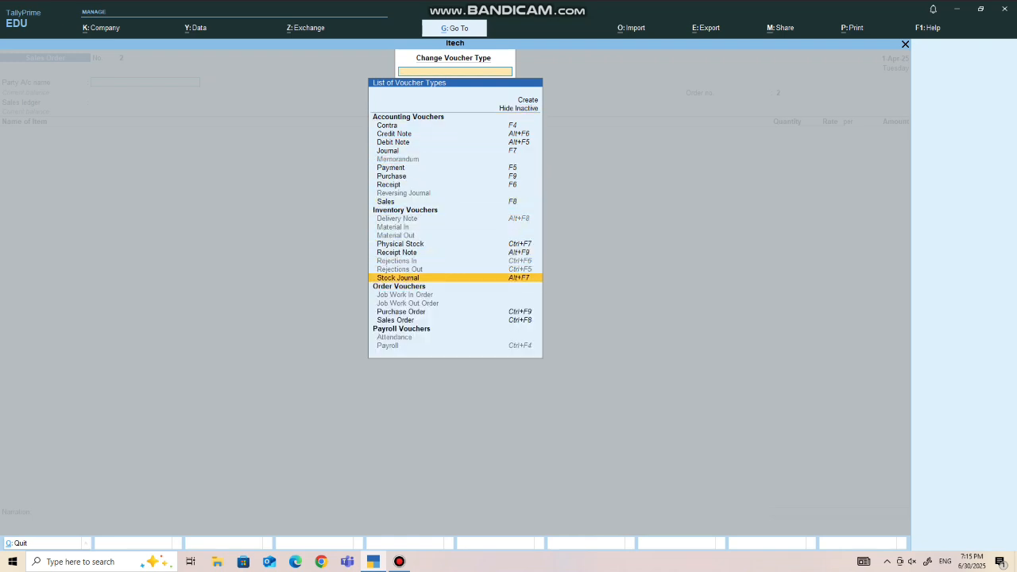
{"action": "key", "text": "Down"}
{"action": "key", "text": "Down"}
{"action": "key", "text": "Down"}
{"action": "key", "text": "Down"}
{"action": "key", "text": "Down"}
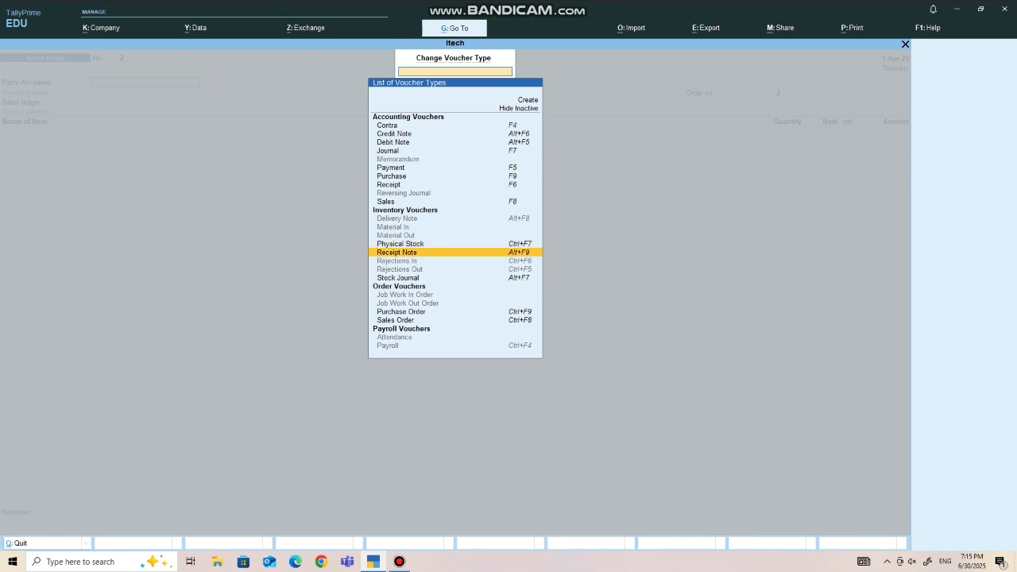
{"action": "key", "text": "Up"}
{"action": "key", "text": "Up"}
{"action": "key", "text": "Up"}
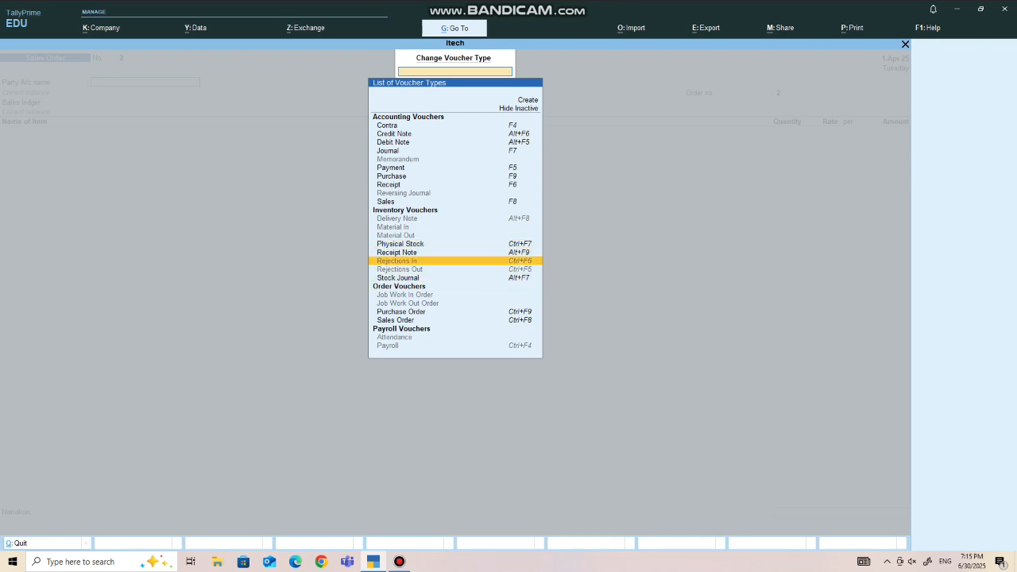
{"action": "key", "text": "Up"}
{"action": "key", "text": "Up"}
{"action": "key", "text": "Up"}
{"action": "key", "text": "Up"}
{"action": "key", "text": "Up"}
{"action": "key", "text": "Up"}
{"action": "key", "text": "Up"}
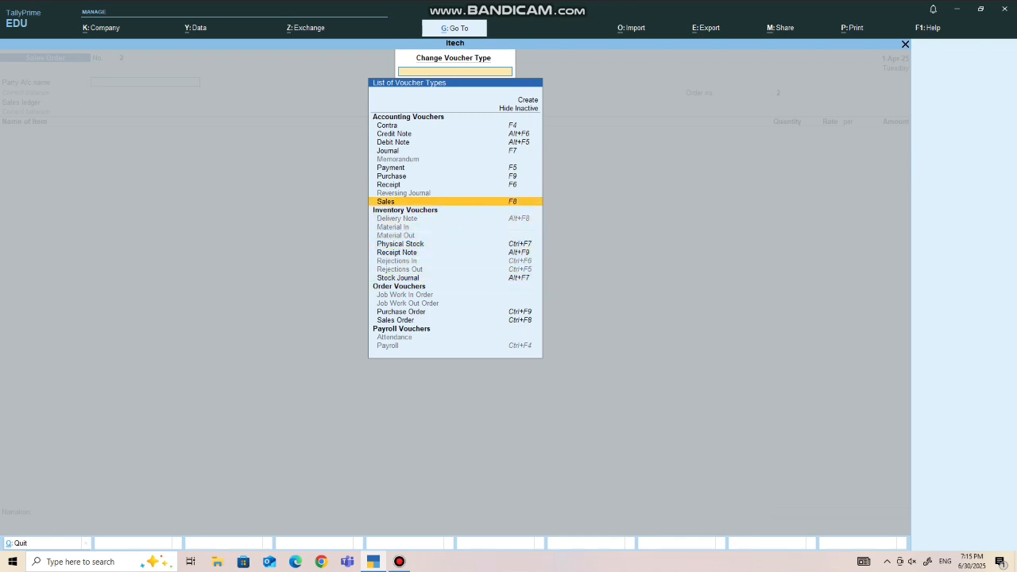
{"action": "key", "text": "Up"}
{"action": "key", "text": "Up"}
{"action": "key", "text": "Up"}
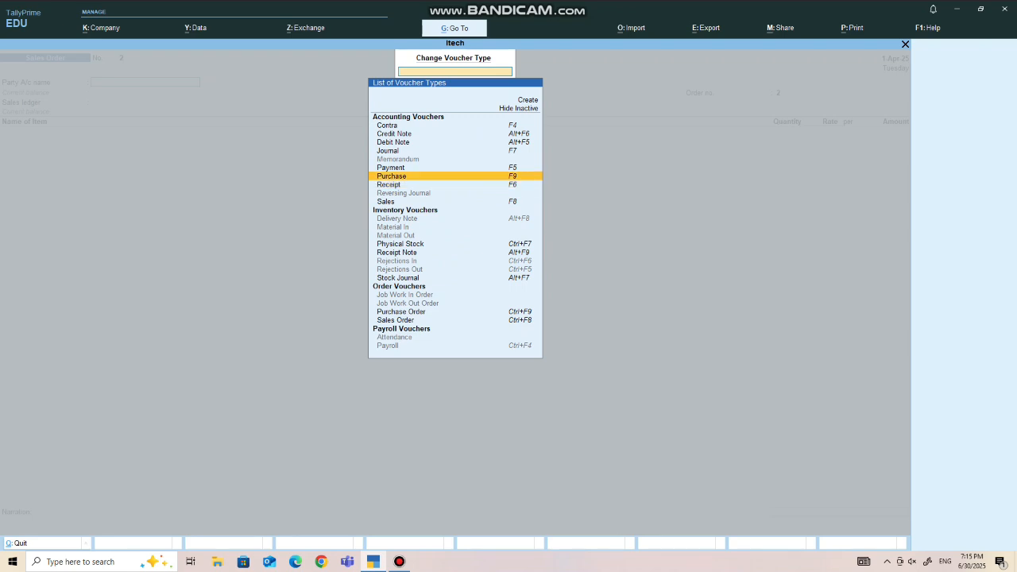
{"action": "key", "text": "Up"}
{"action": "key", "text": "Up"}
{"action": "key", "text": "Down"}
{"action": "key", "text": "Down"}
{"action": "key", "text": "Down"}
{"action": "key", "text": "Down"}
{"action": "key", "text": "Down"}
{"action": "key", "text": "Down"}
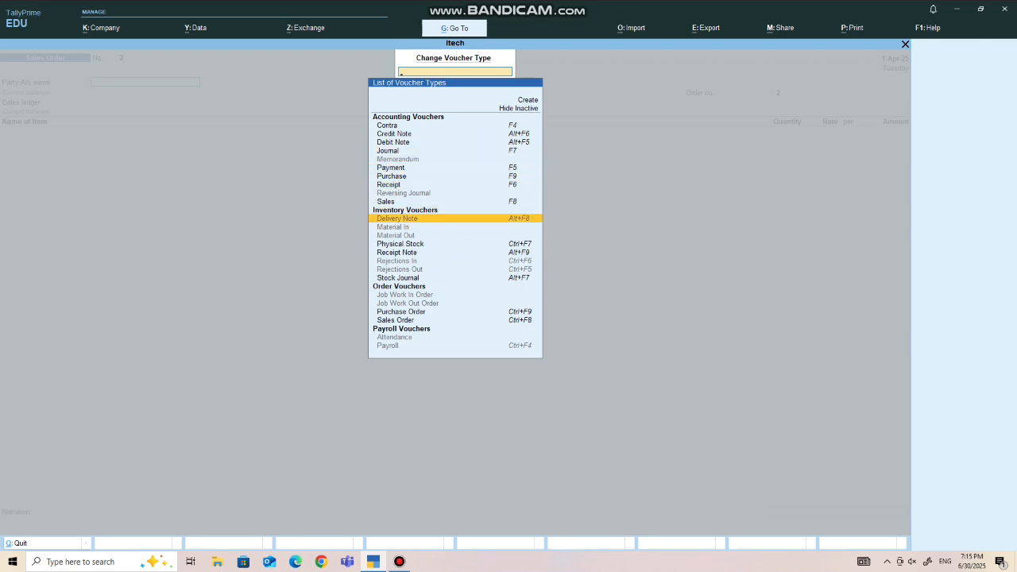
{"action": "key", "text": "Return"}
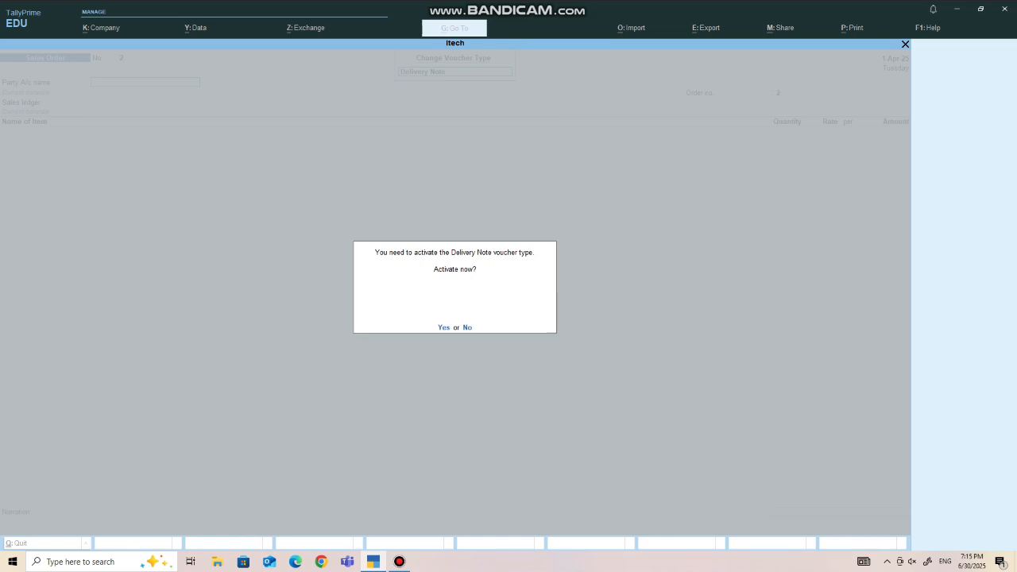
{"action": "key", "text": "Return"}
- Select the customer's ledger as the delivery note's party and link the pending sales order dated 1-Apr-25
{"action": "type", "text": "R"}
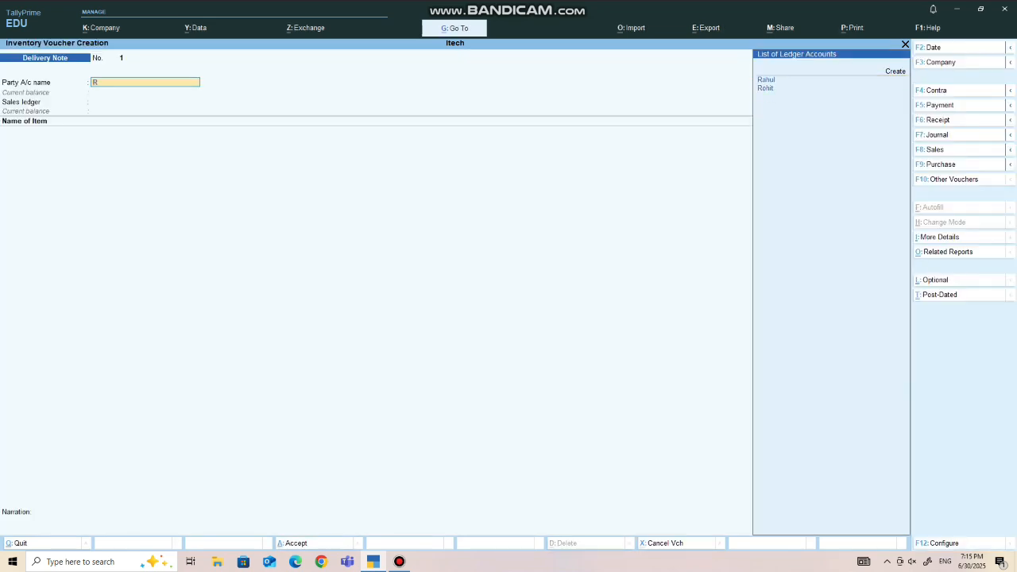
{"action": "key", "text": "Down"}
{"action": "key", "text": "Return"}
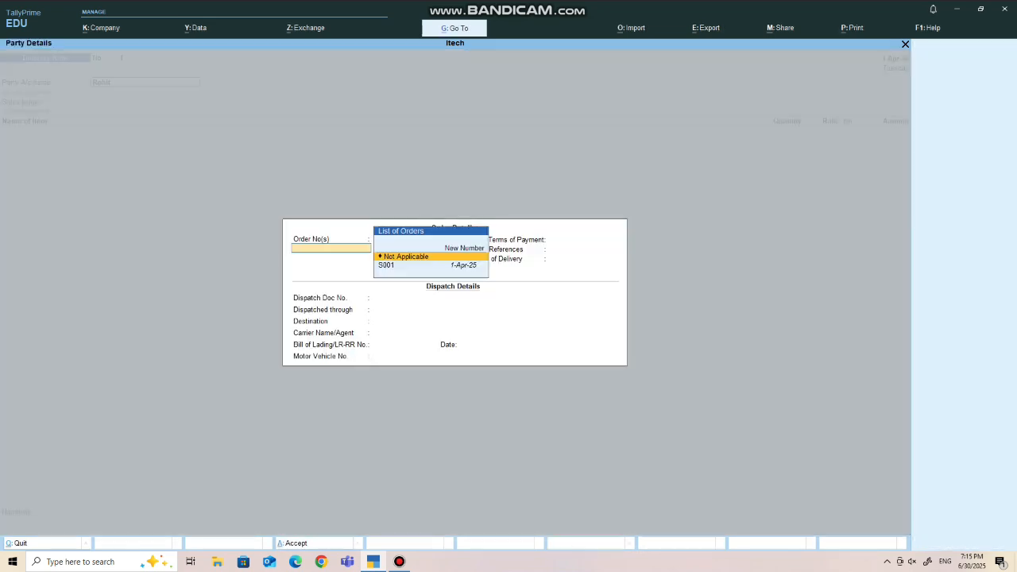
{"action": "key", "text": "Down"}
{"action": "key", "text": "Return"}
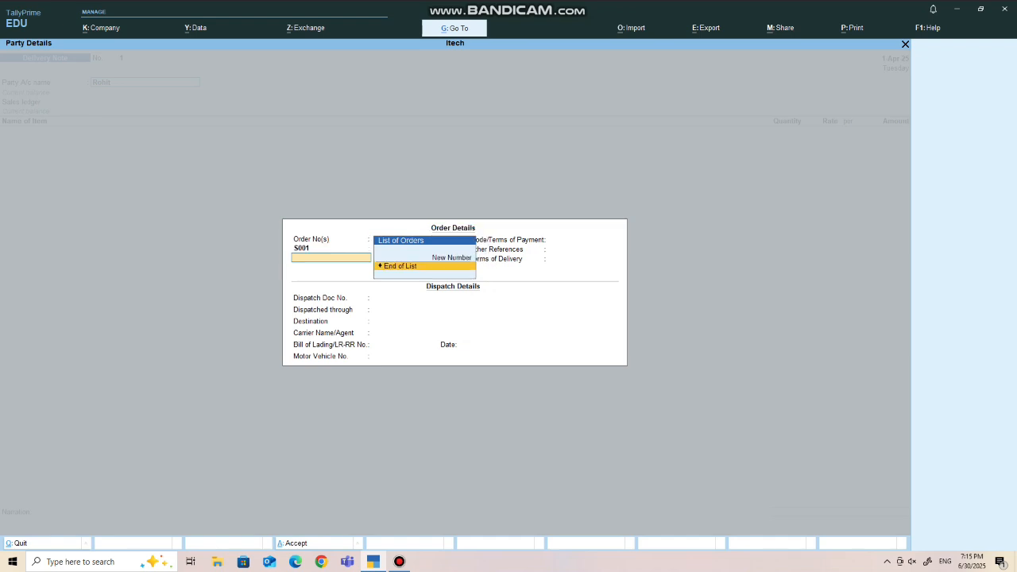
{"action": "key", "text": "Return"}
{"action": "key", "text": "Return"}
{"action": "key", "text": "Return"}
{"action": "key", "text": "Return"}
{"action": "key", "text": "Return"}
{"action": "key", "text": "Return"}
{"action": "key", "text": "Return"}
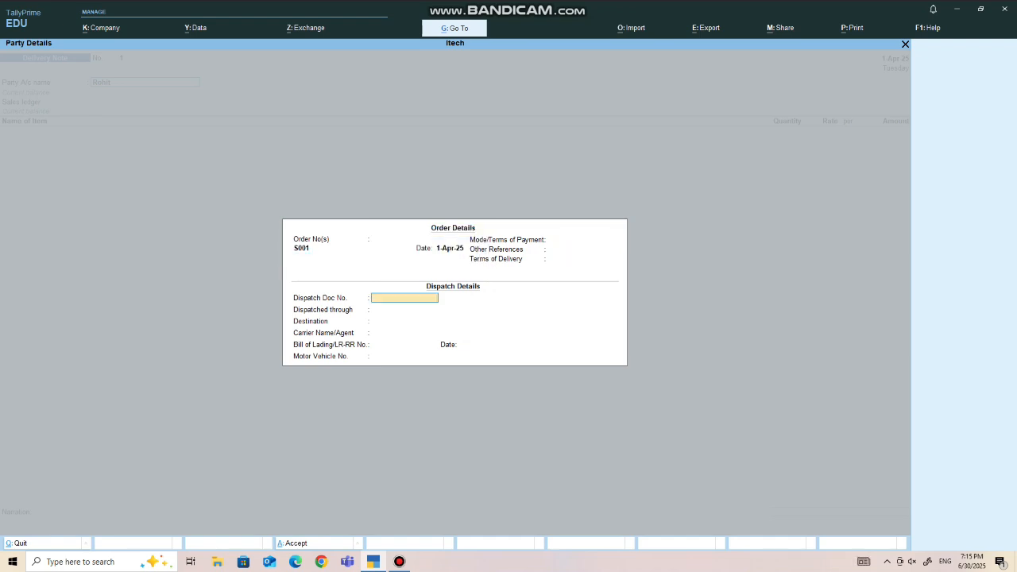
- Leave the dispatch details blank, accept the party details with Uttar Pradesh as place of supply, and save the delivery note
{"action": "key", "text": "Return"}
{"action": "key", "text": "Return"}
{"action": "key", "text": "Return"}
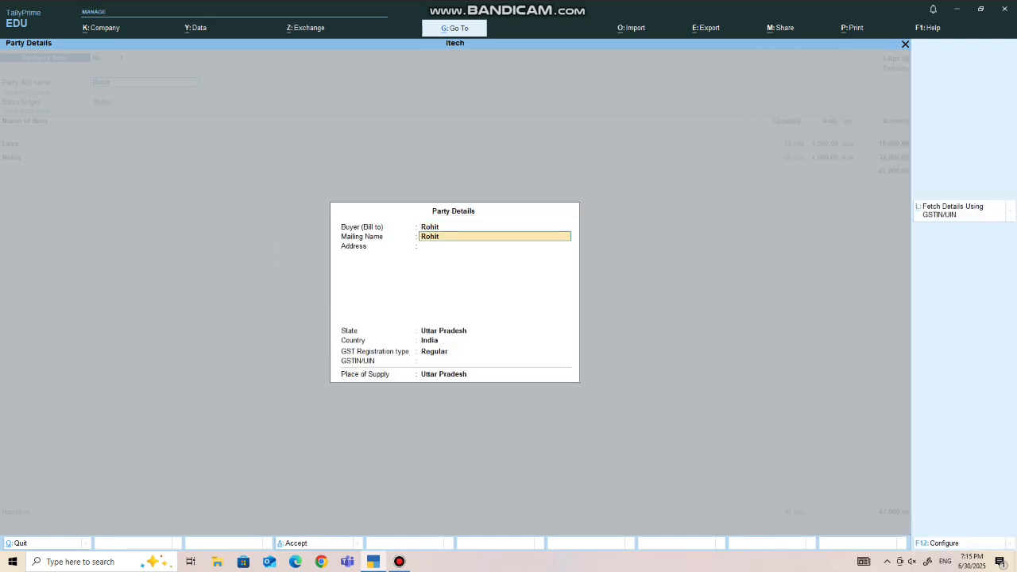
{"action": "key", "text": "Return"}
{"action": "key", "text": "Return"}
{"action": "key", "text": "Return"}
{"action": "key", "text": "Return"}
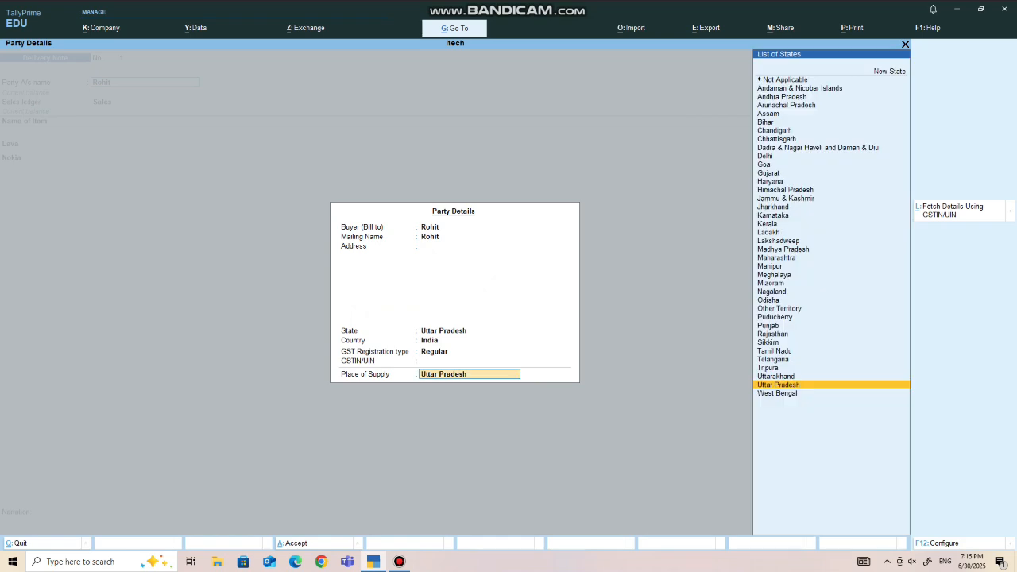
{"action": "key", "text": "Return"}
{"action": "key", "text": "Return"}
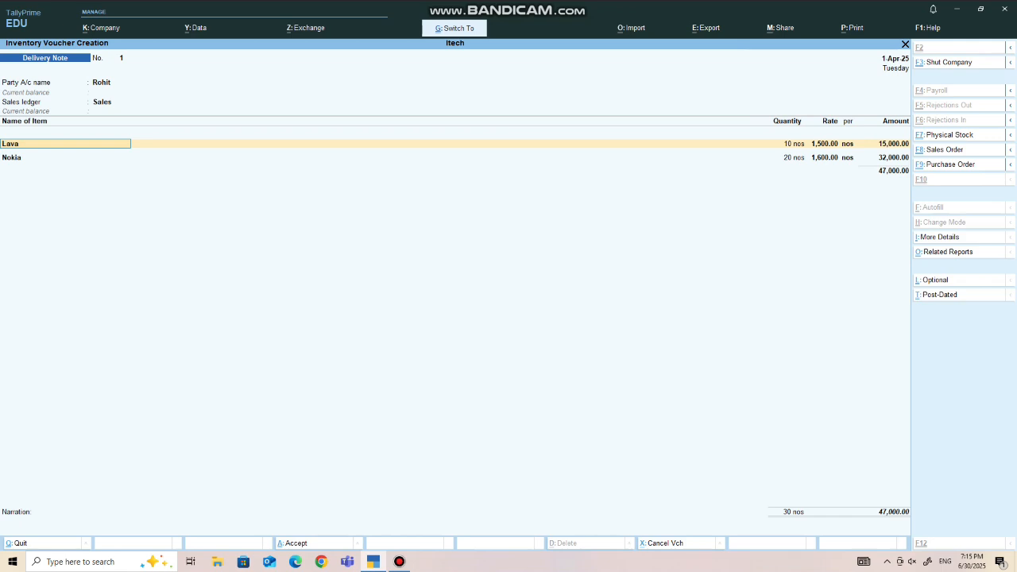
{"action": "key", "text": "ctrl+a"}
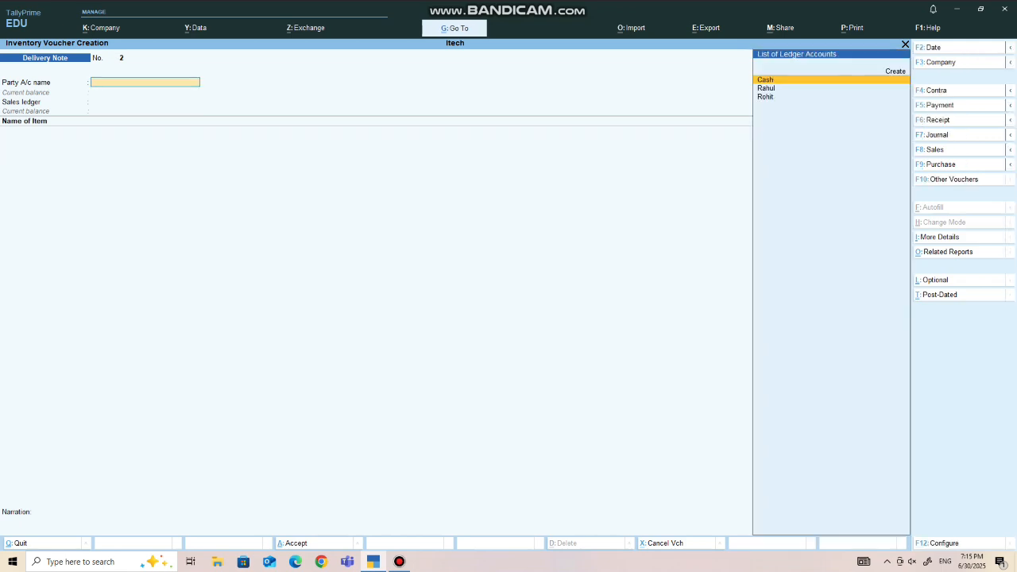
- Start a Sales voucher for the same customer and link it to delivery note 1 dated 1-Apr-25
{"action": "key", "text": "F8"}
{"action": "key", "text": "Down"}
{"action": "key", "text": "Down"}
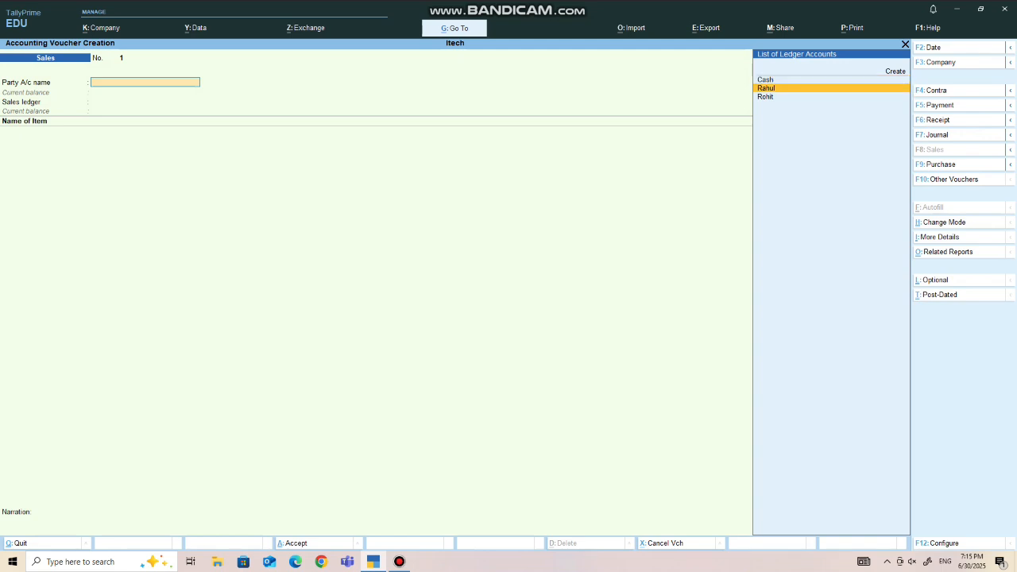
{"action": "key", "text": "Return"}
{"action": "key", "text": "Down"}
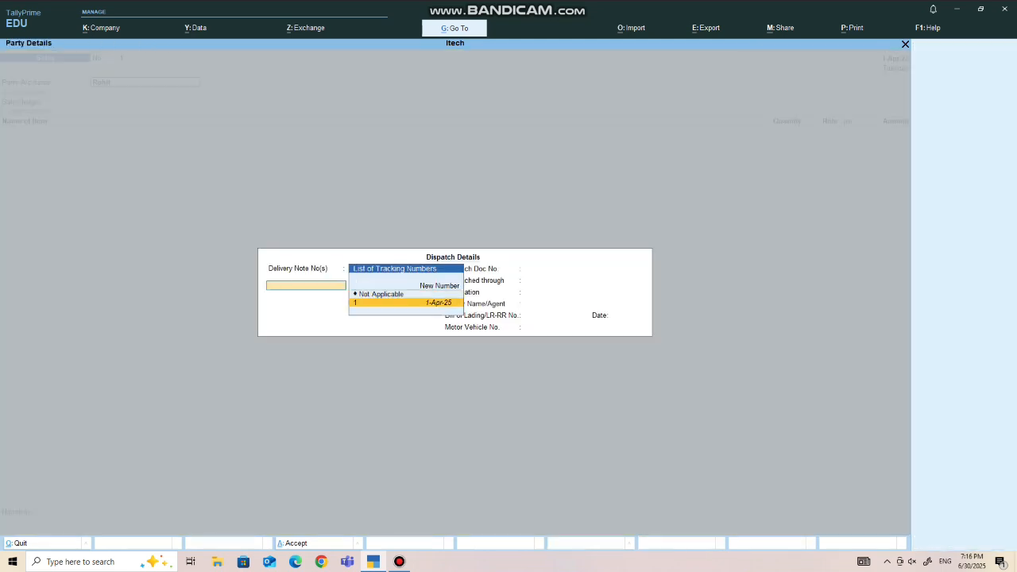
{"action": "key", "text": "Return"}
{"action": "key", "text": "Return"}
{"action": "key", "text": "Return"}
{"action": "key", "text": "Return"}
{"action": "key", "text": "Return"}
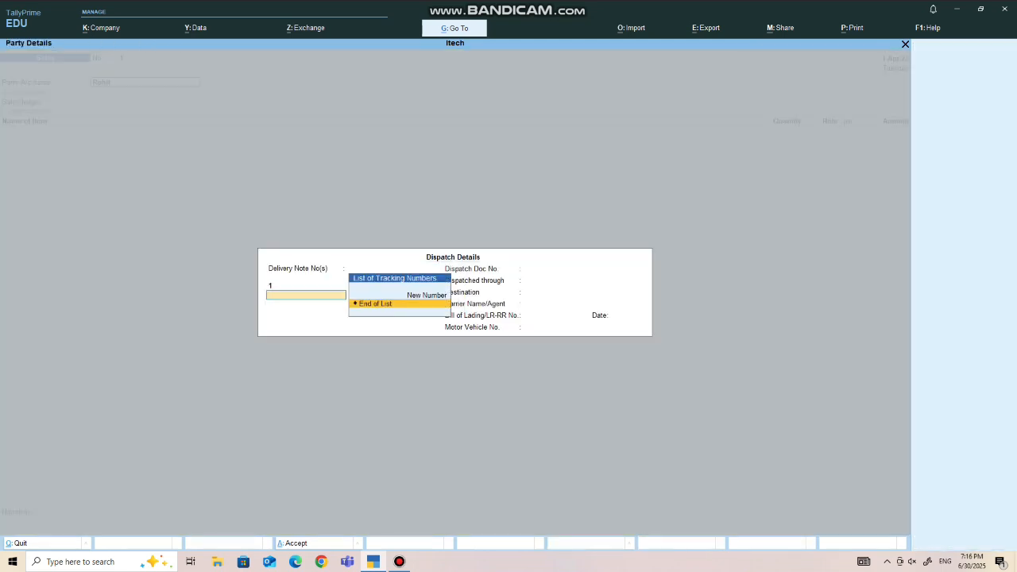
- Accept the remaining dispatch and party details, keep Sales as the sales ledger, and save the sales voucher
{"action": "key", "text": "Return"}
{"action": "key", "text": "Return"}
{"action": "key", "text": "Return"}
{"action": "key", "text": "Return"}
{"action": "key", "text": "Return"}
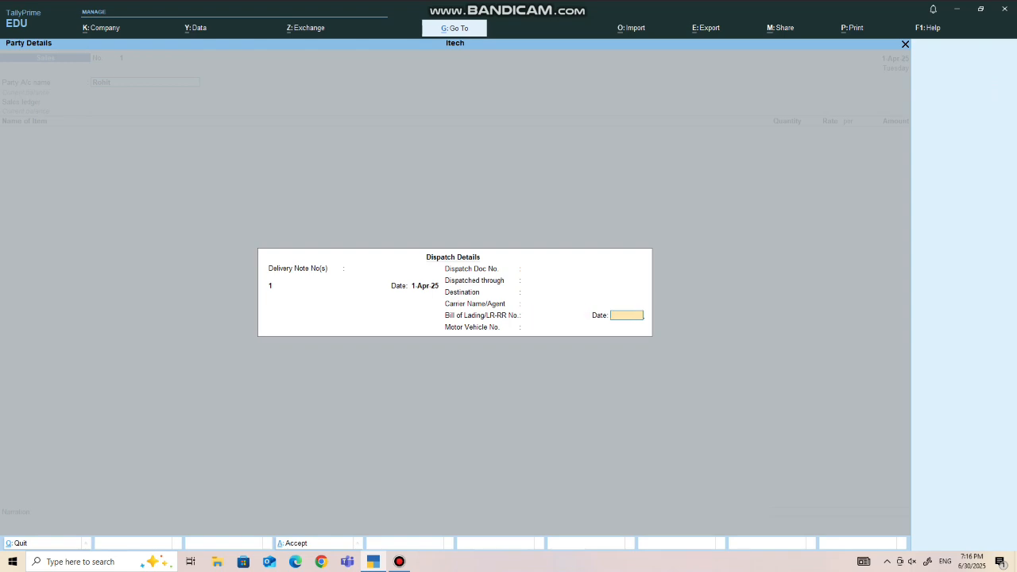
{"action": "key", "text": "Return"}
{"action": "key", "text": "Return"}
{"action": "key", "text": "Return"}
{"action": "key", "text": "Return"}
{"action": "key", "text": "Return"}
{"action": "key", "text": "Return"}
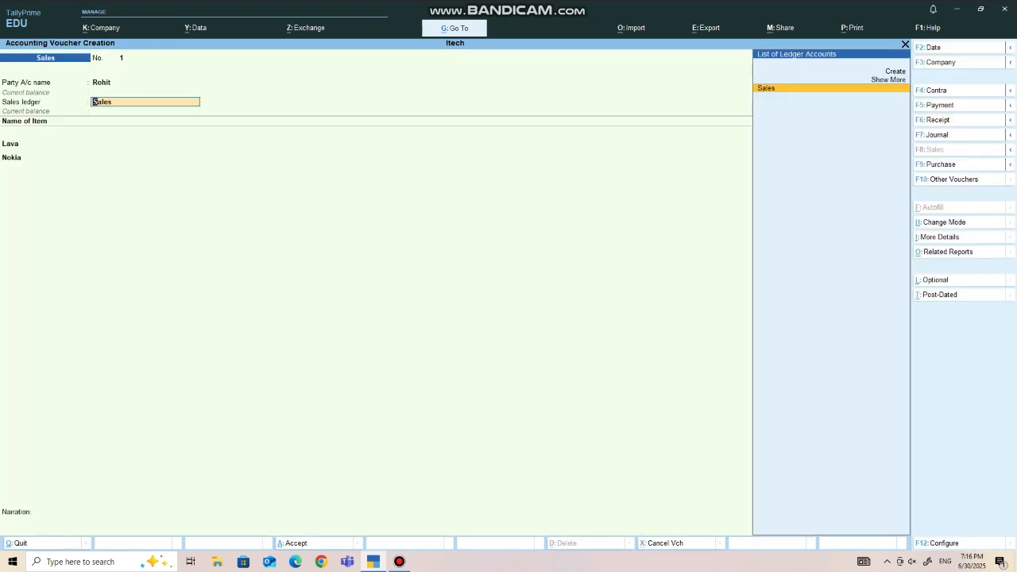
{"action": "key", "text": "ctrl"}
{"action": "key", "text": "ctrl+a"}
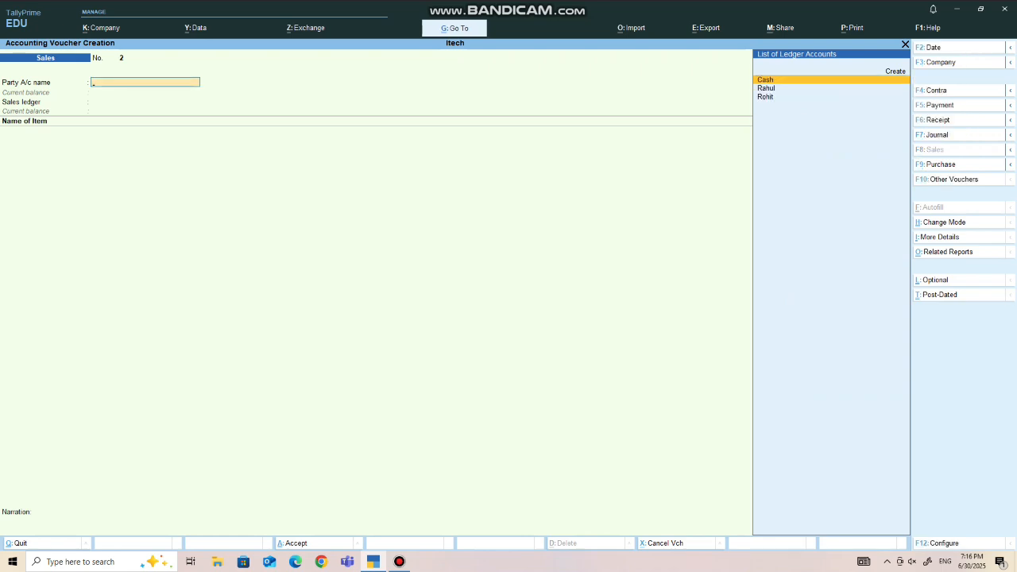
- Open the Day Book from the additional reports and view its entries in detailed format
{"action": "key", "text": "Escape"}
{"action": "key", "text": "Down"}
{"action": "key", "text": "Down"}
{"action": "key", "text": "Down"}
{"action": "key", "text": "Down"}
{"action": "key", "text": "Down"}
{"action": "key", "text": "Down"}
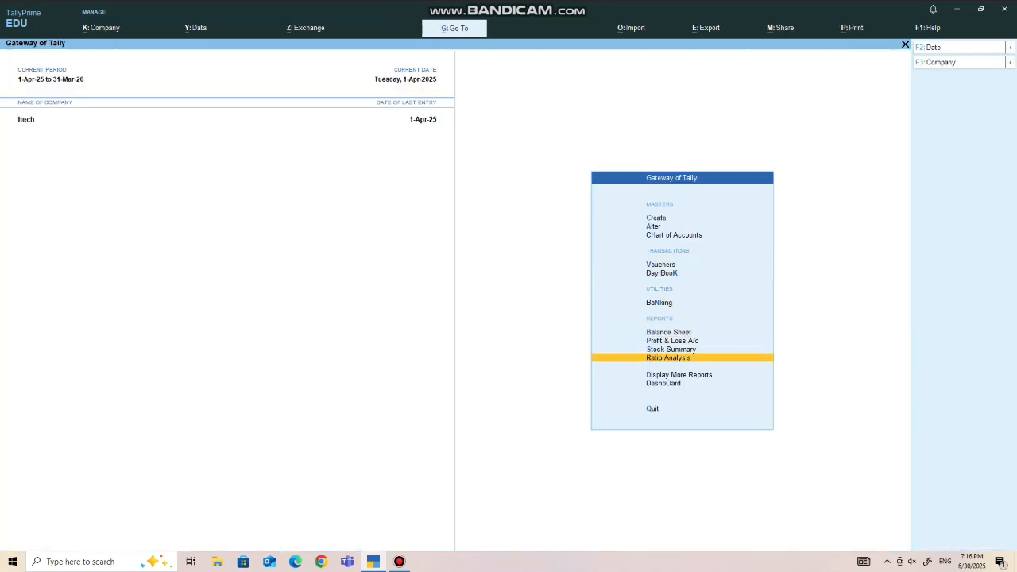
{"action": "key", "text": "Down"}
{"action": "key", "text": "Down"}
{"action": "key", "text": "Up"}
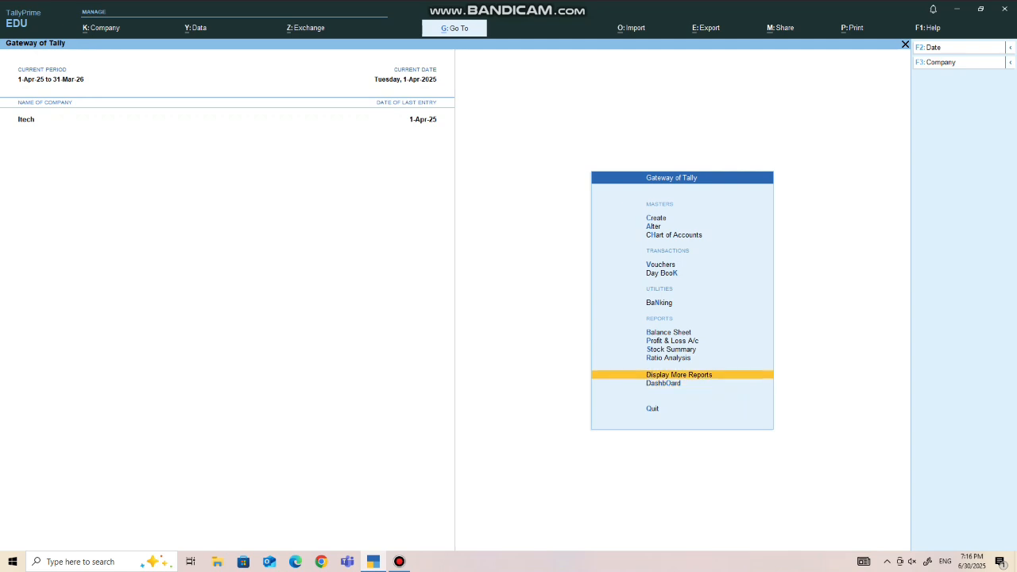
{"action": "key", "text": "Return"}
{"action": "key", "text": "Down"}
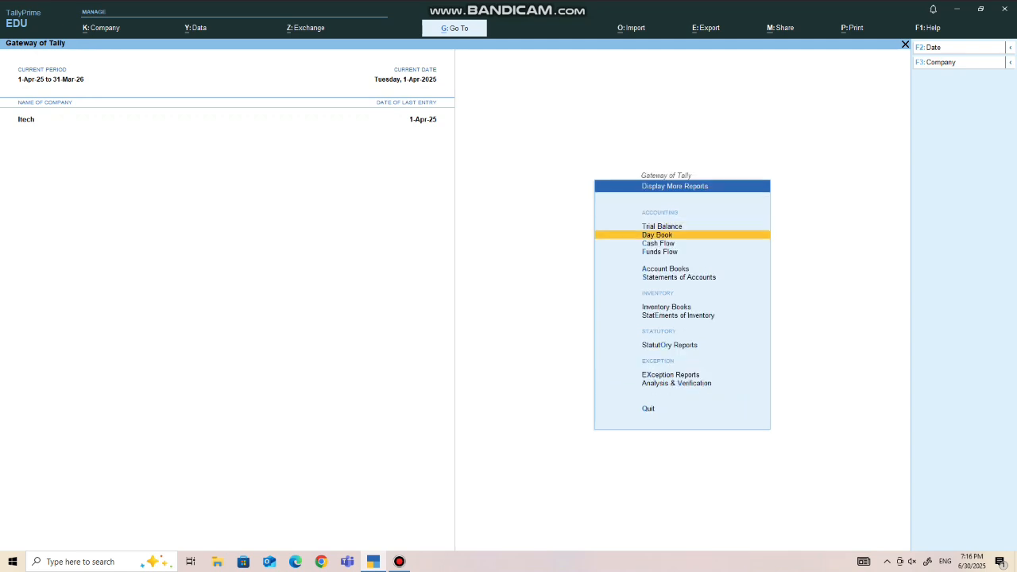
{"action": "key", "text": "Return"}
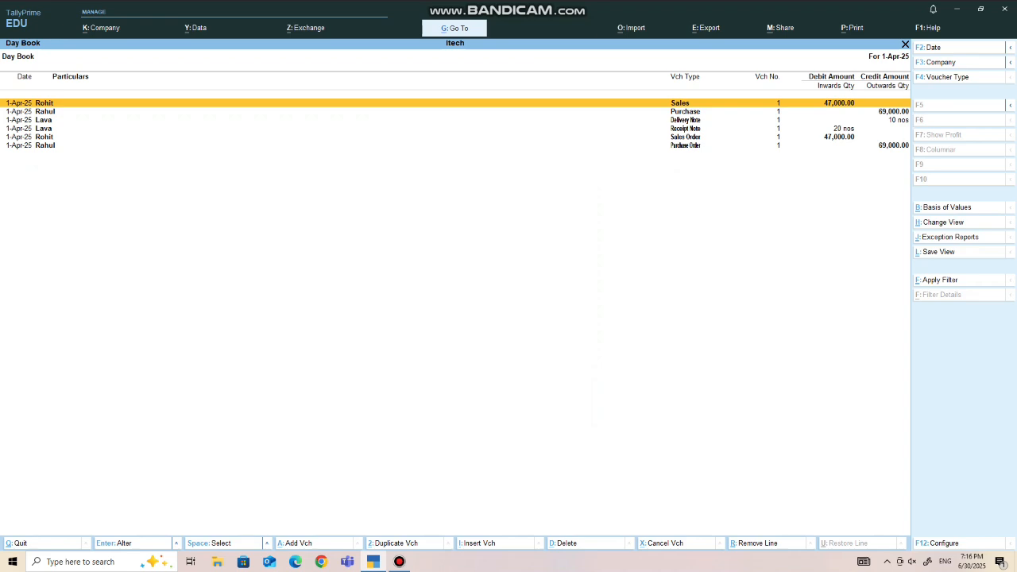
{"action": "key", "text": "alt"}
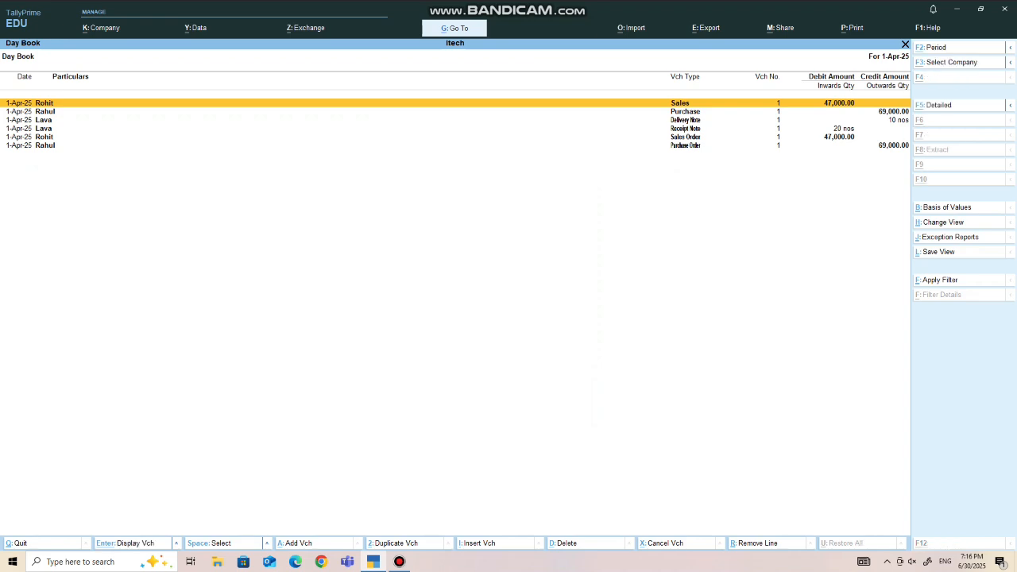
{"action": "key", "text": "alt+F5"}
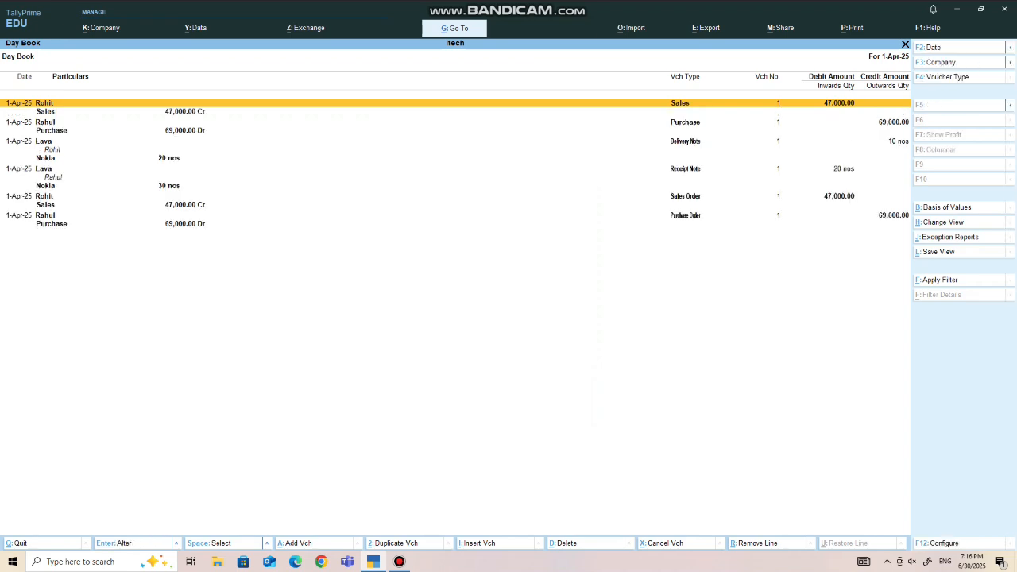
{"action": "key", "text": "Escape"}
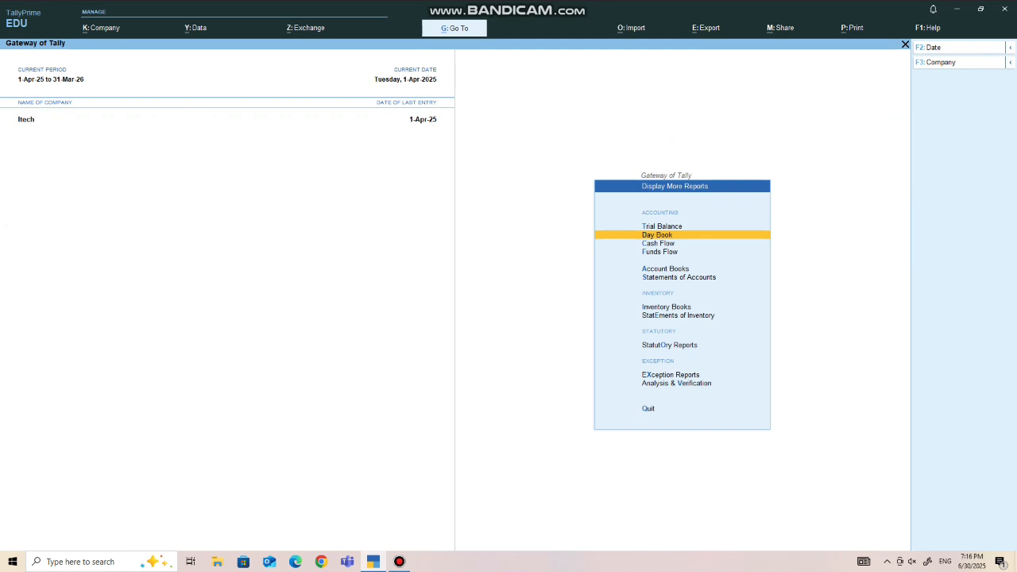
- Open the stock item voucher report for Lava from the inventory books
{"action": "key", "text": "Down"}
{"action": "key", "text": "Down"}
{"action": "key", "text": "Down"}
{"action": "key", "text": "Down"}
{"action": "key", "text": "Down"}
{"action": "key", "text": "Down"}
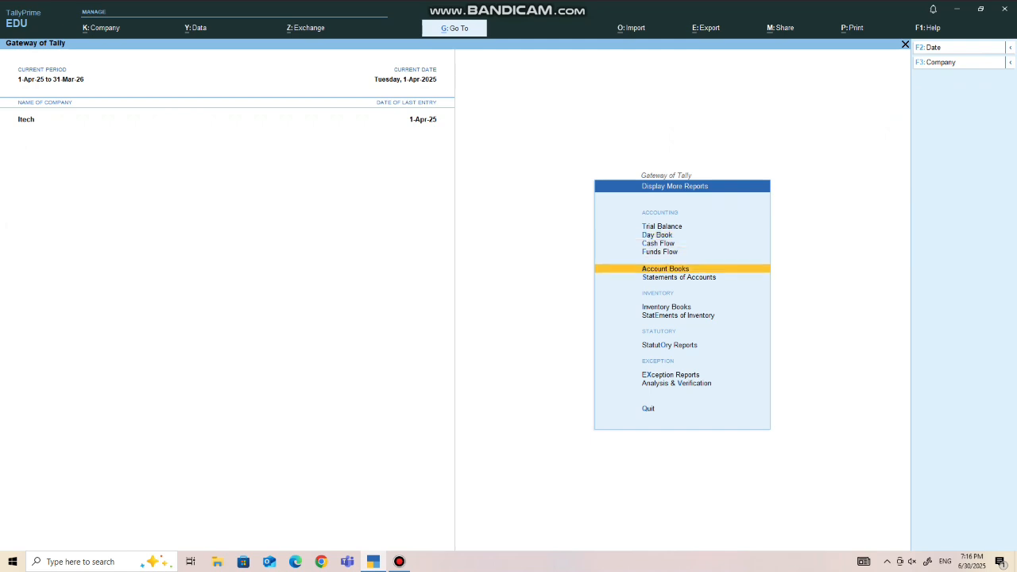
{"action": "key", "text": "Up"}
{"action": "key", "text": "Return"}
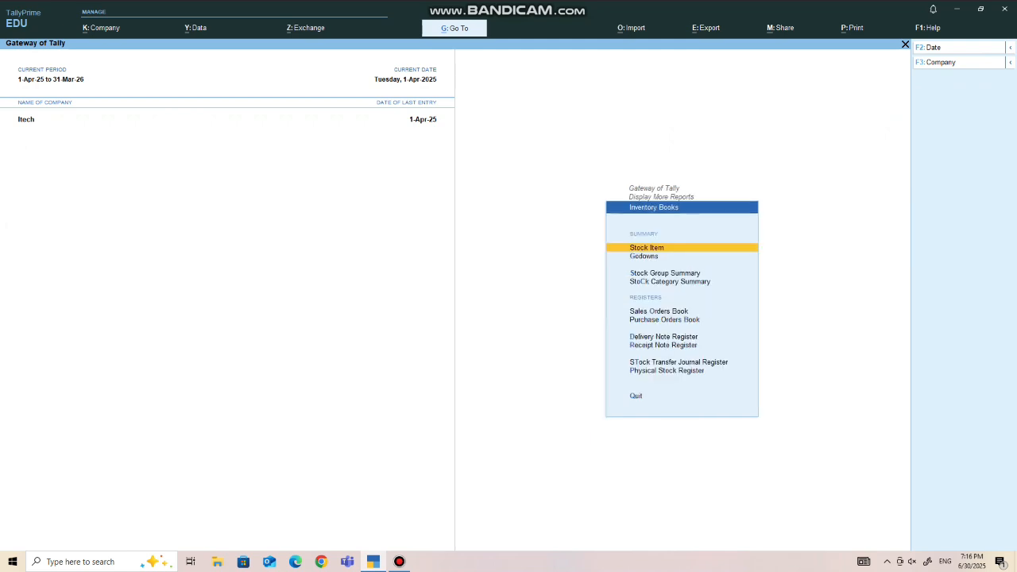
{"action": "key", "text": "Return"}
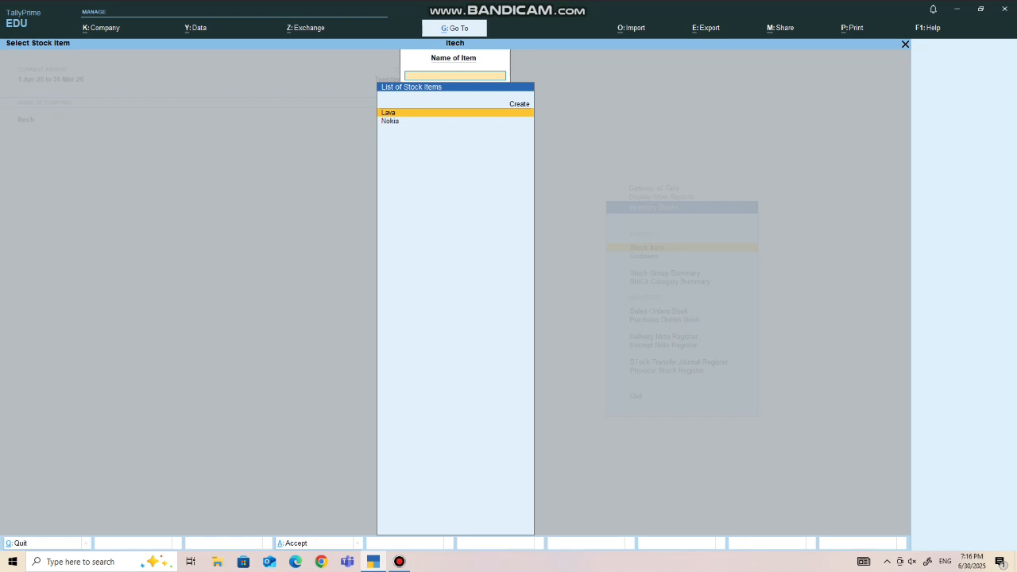
{"action": "key", "text": "Return"}
- View Lava's purchase voucher, quit it without saving, and return to the Gateway of Tally
{"action": "key", "text": "Return"}
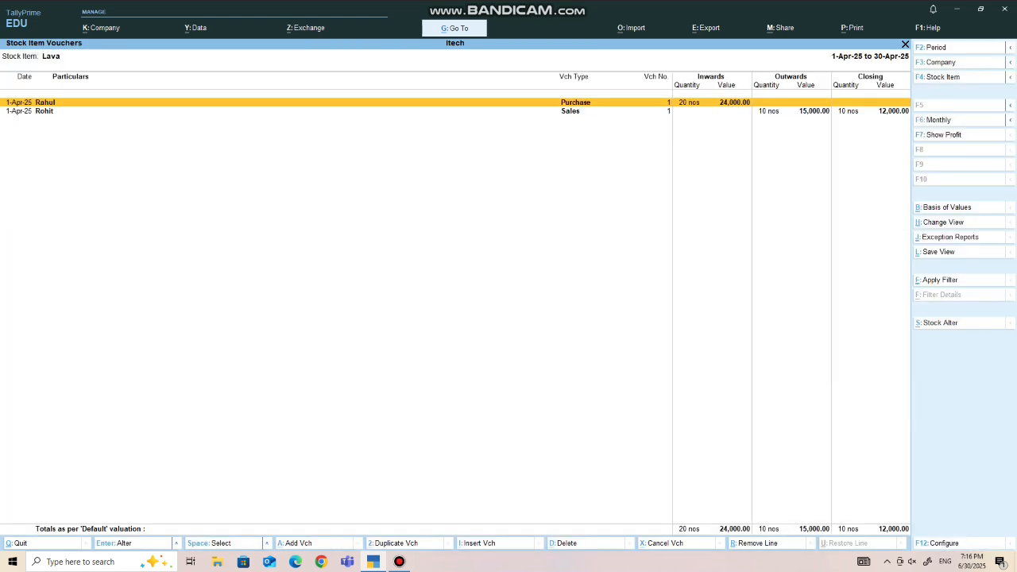
{"action": "key", "text": "Return"}
{"action": "key", "text": "Escape"}
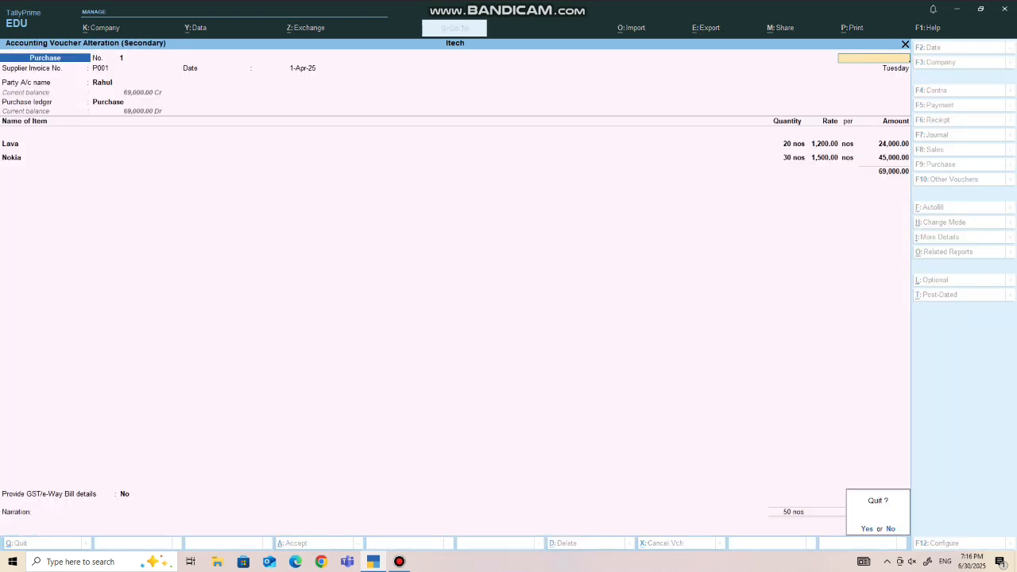
{"action": "key", "text": "y"}
{"action": "key", "text": "Escape"}
{"action": "key", "text": "Escape"}
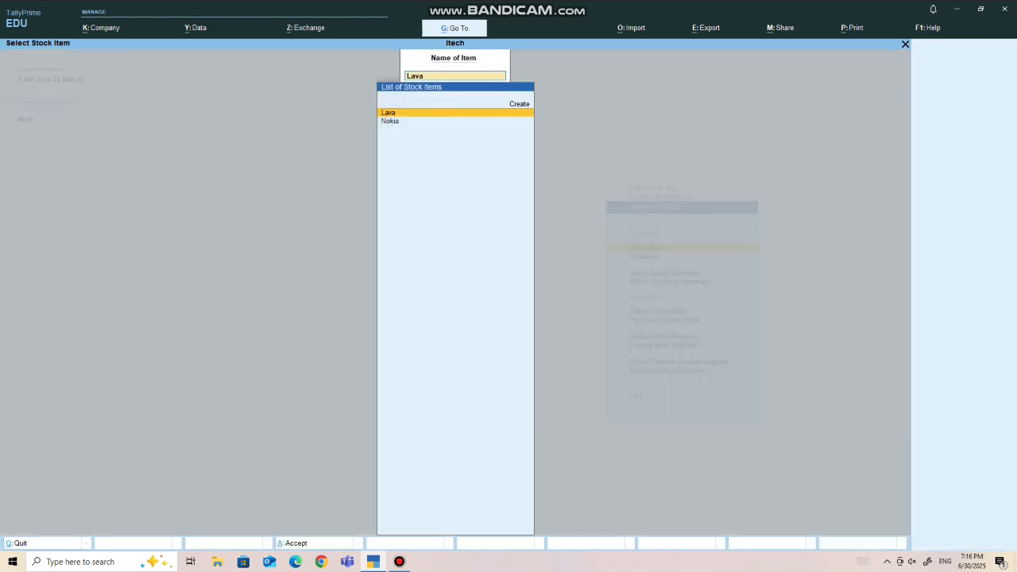
{"action": "key", "text": "Escape"}
{"action": "key", "text": "Escape"}
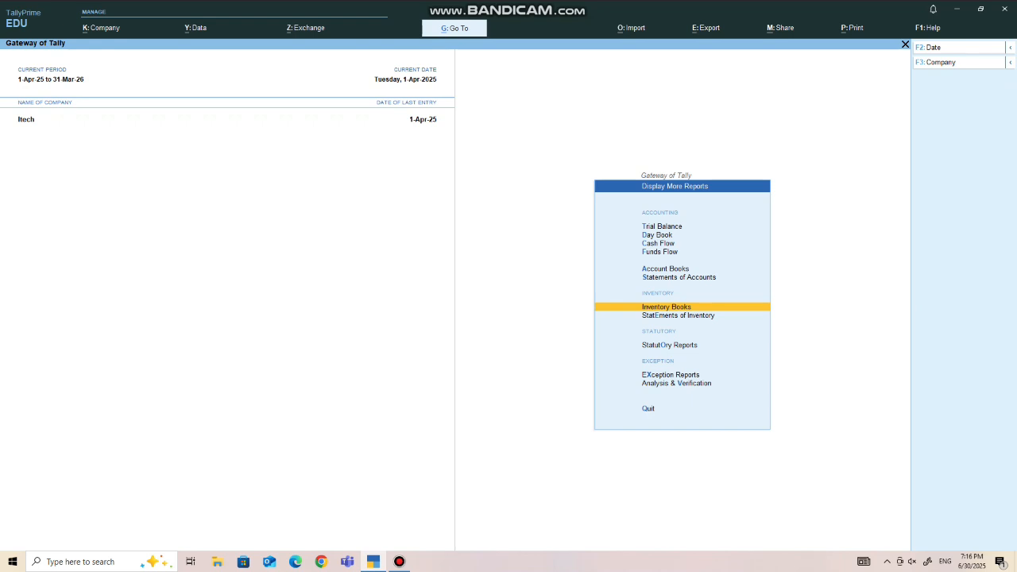
{"action": "key", "text": "Escape"}
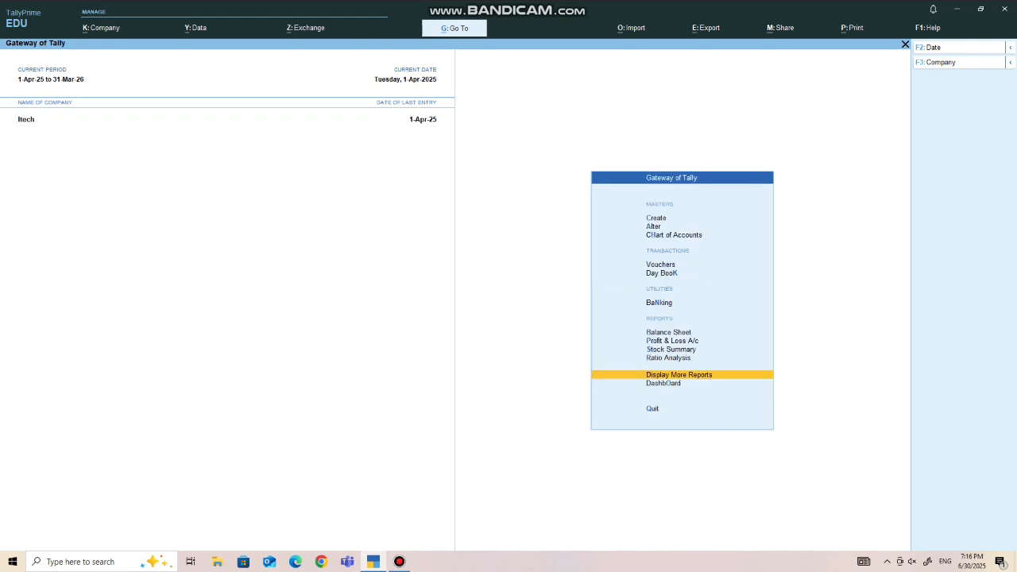